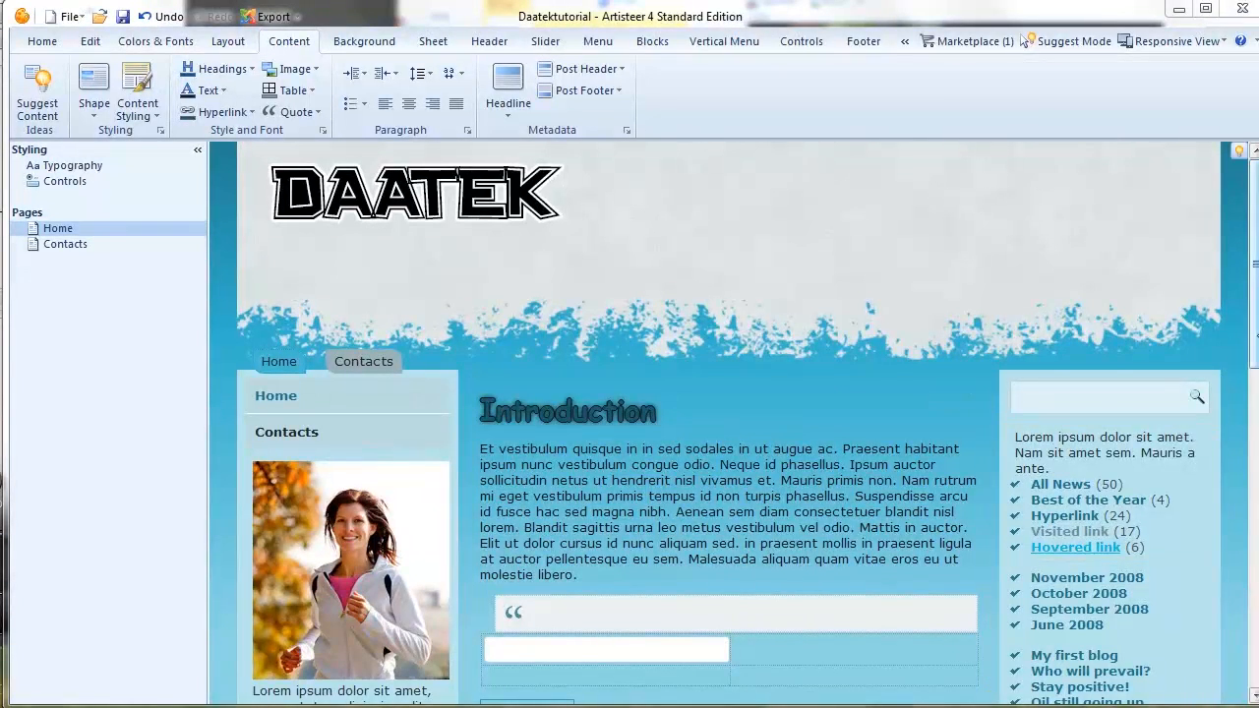
mouse_move(1255, 334)
mouse_down()
mouse_move(1254, 661)
mouse_move(1255, 335)
mouse_up()
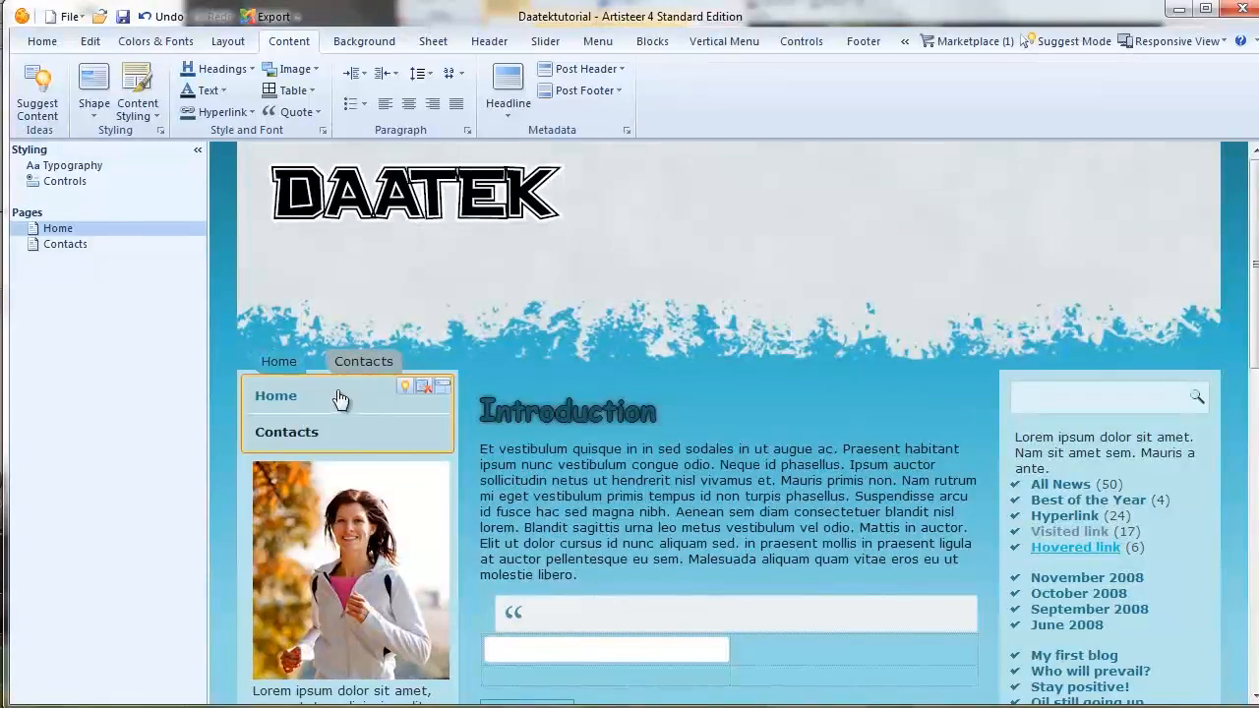
mouse_move(1251, 344)
mouse_down()
mouse_move(1254, 658)
mouse_move(1249, 334)
mouse_up()
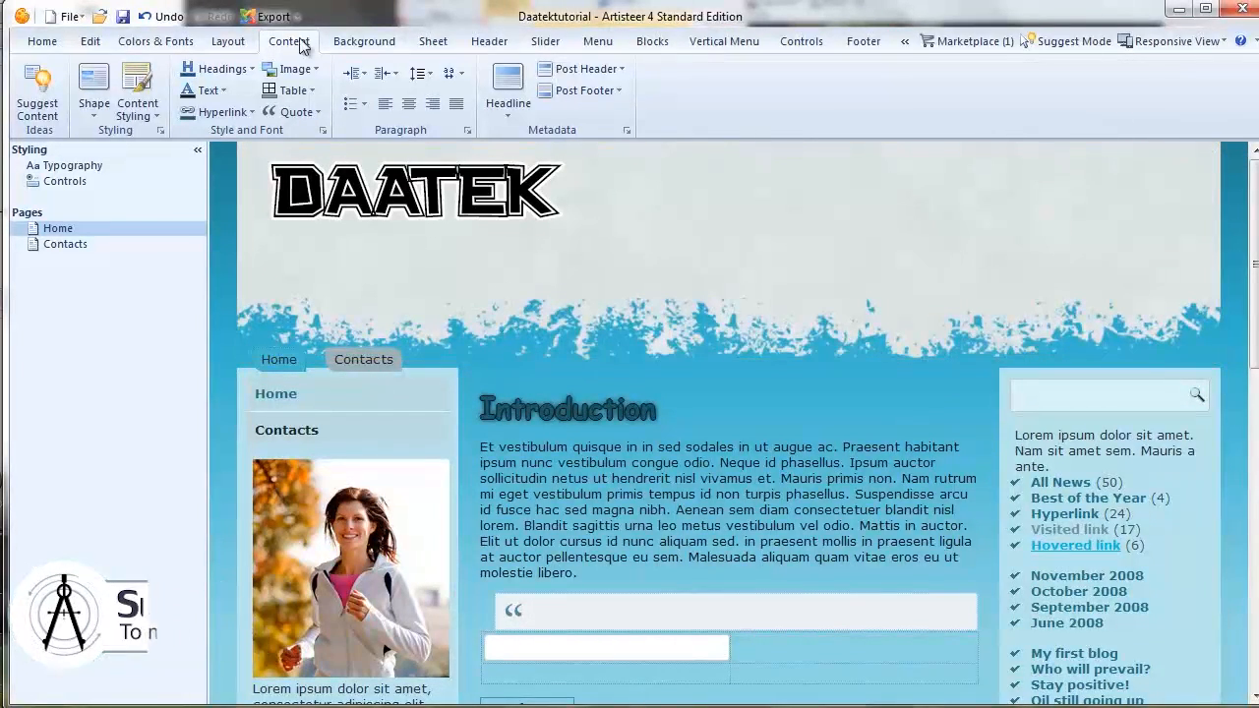
drag(1253, 279, 1254, 339)
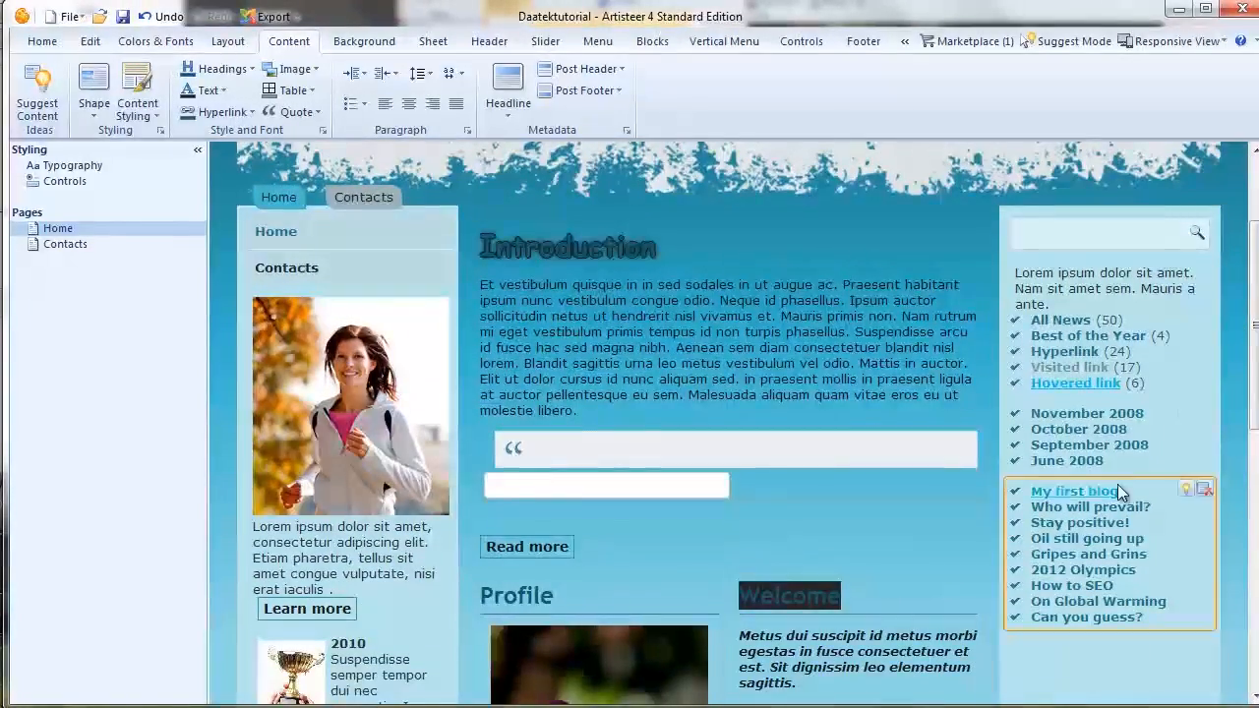
drag(1254, 391, 1254, 333)
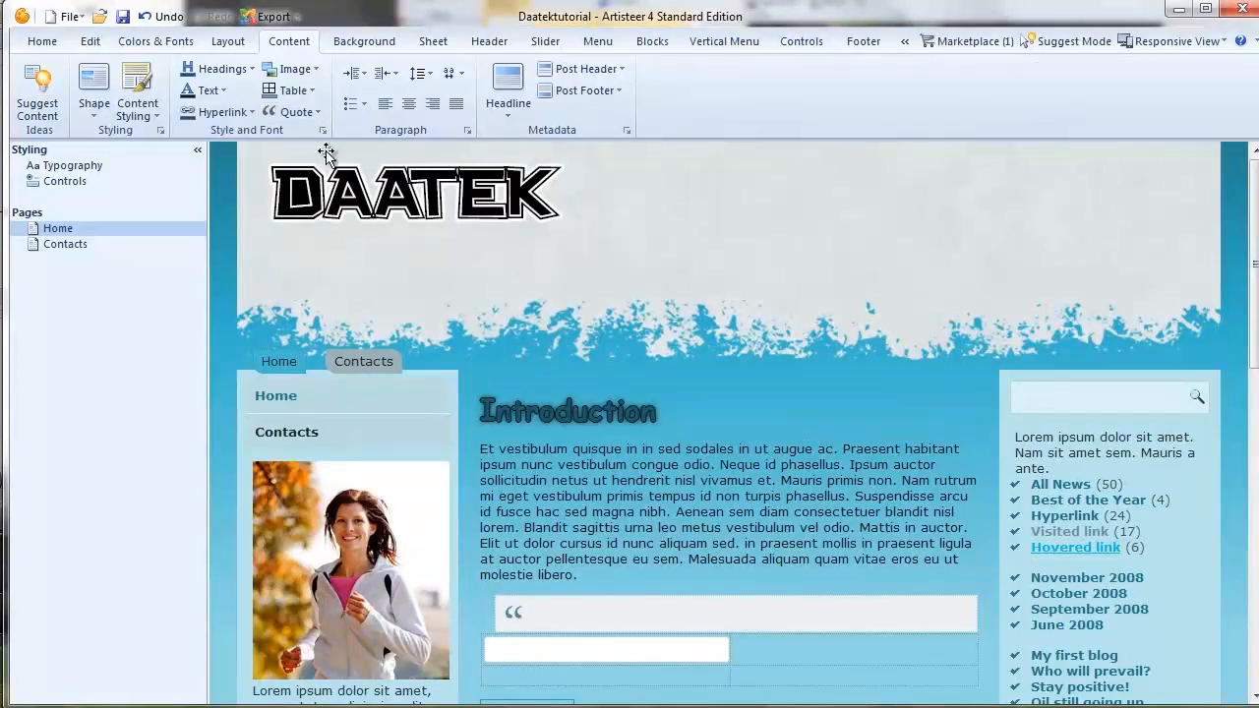
Step: Set the margin of the page's main content area to 3 pixels
scroll(513, 284, down, 5)
scroll(527, 298, up, 1)
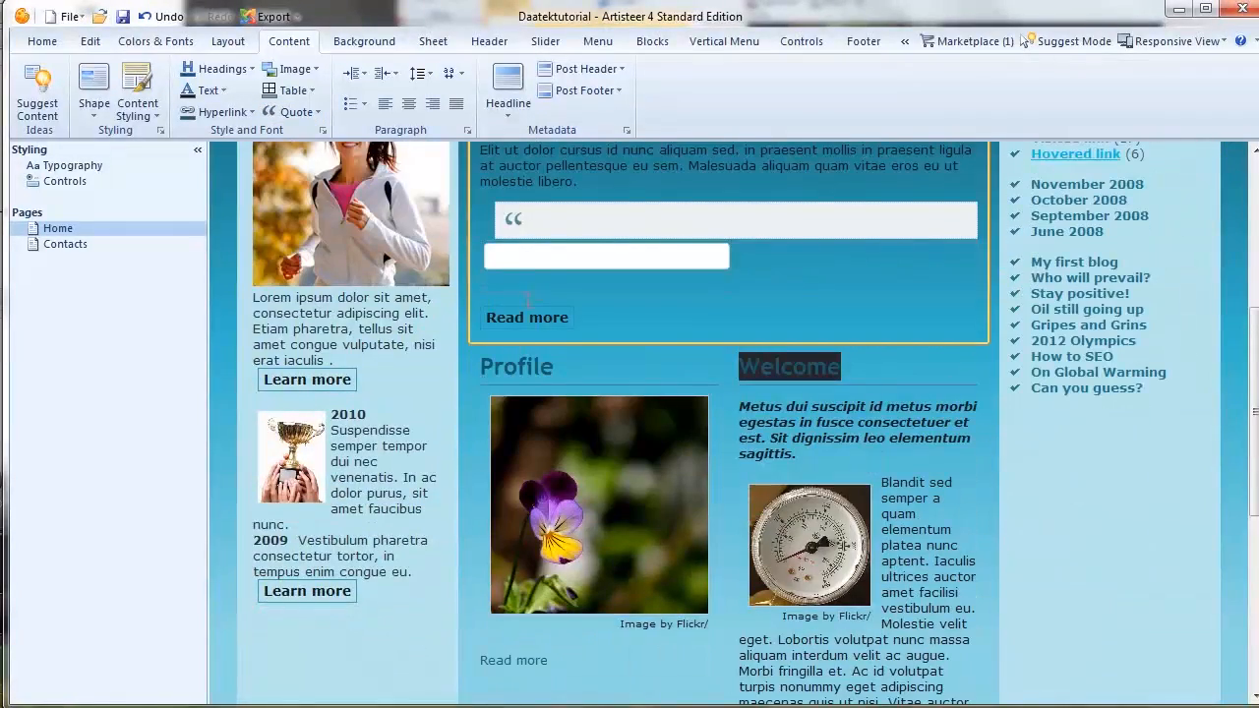
click(513, 219)
click(289, 42)
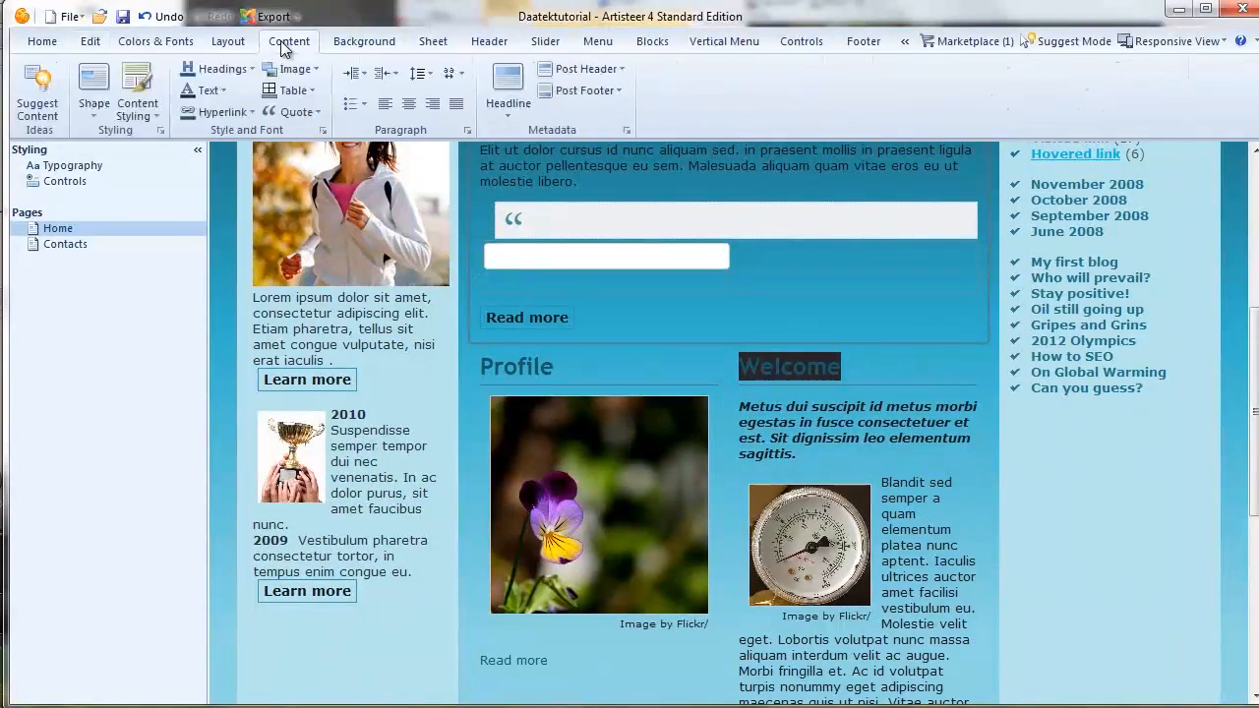
click(94, 116)
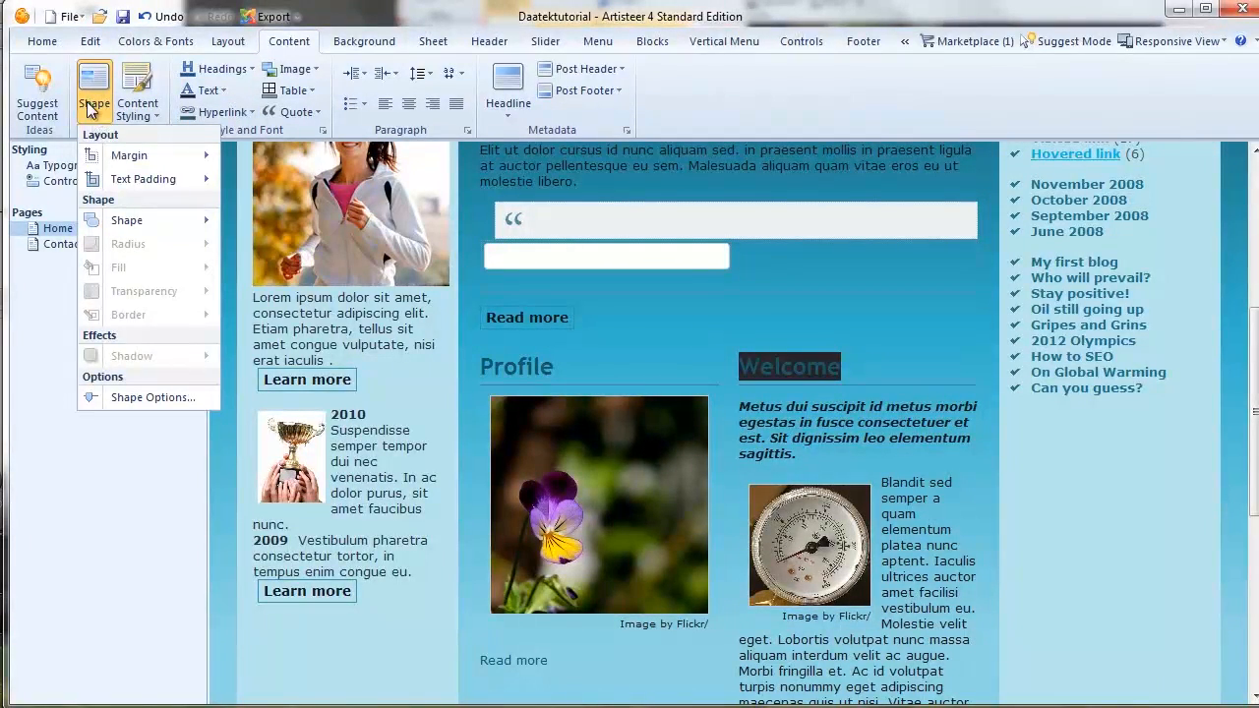
mouse_move(105, 161)
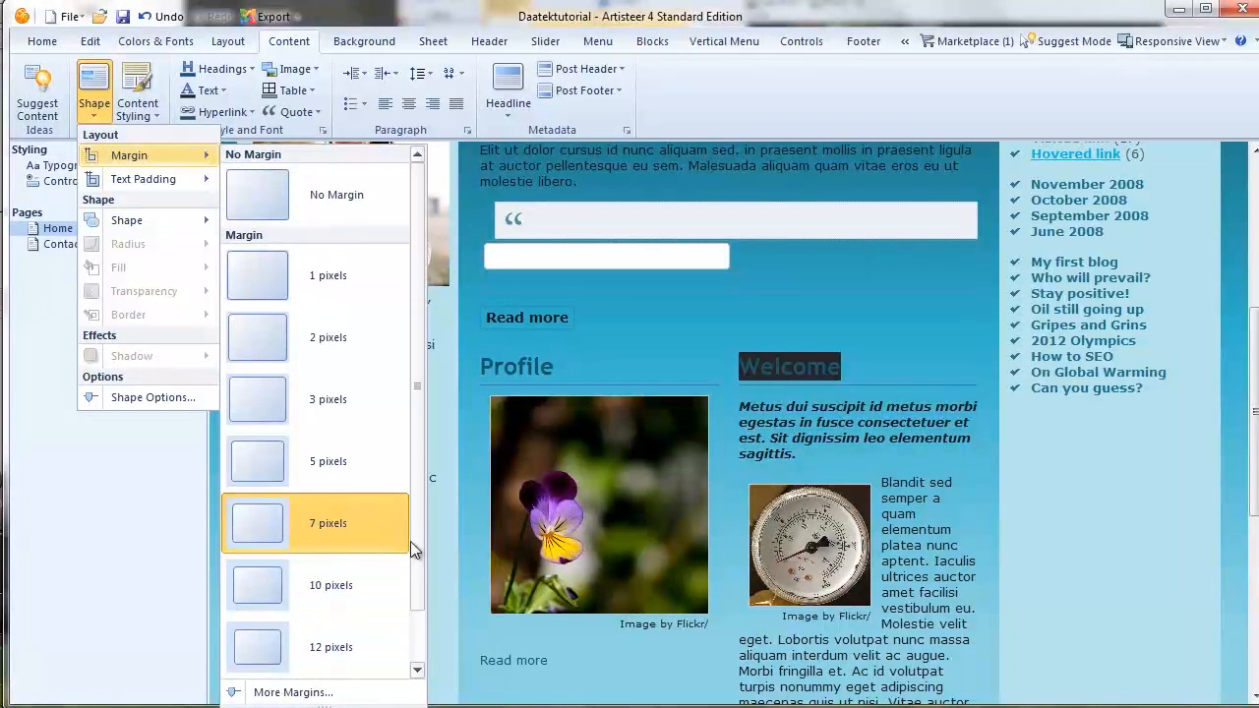
scroll(410, 551, down, 1)
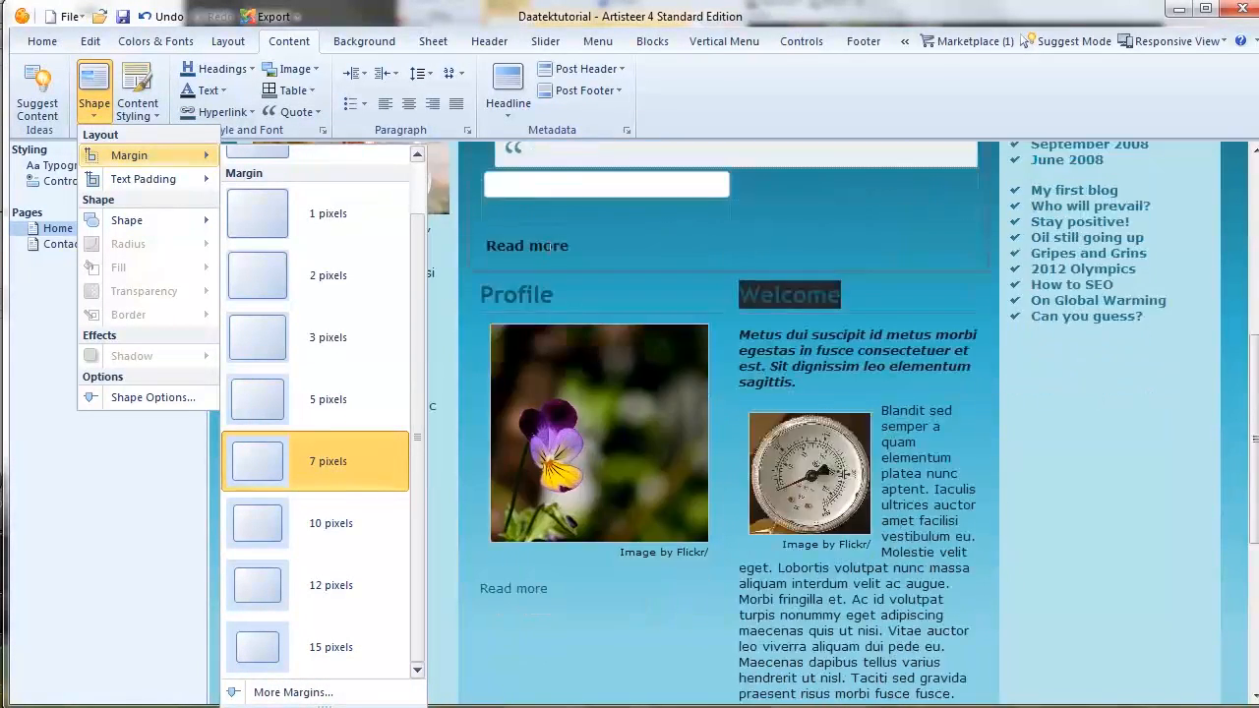
click(243, 333)
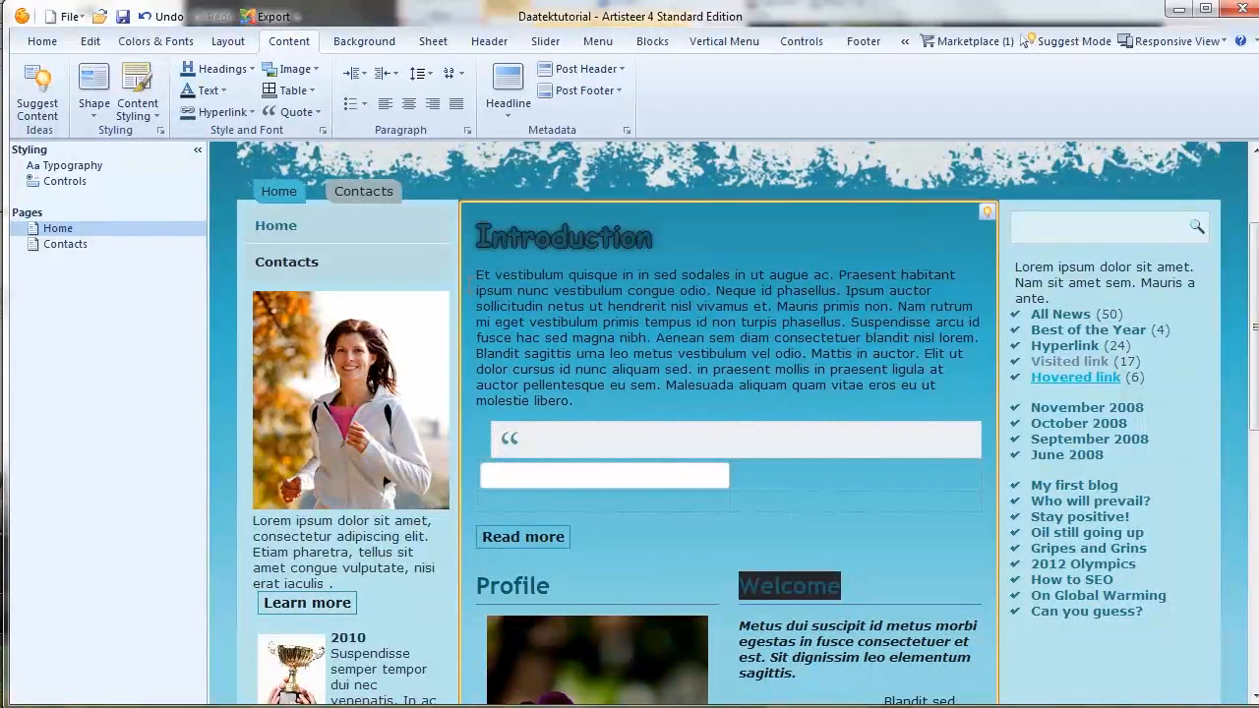
Step: Try a text padding of 25 pixels on the main content area
click(96, 110)
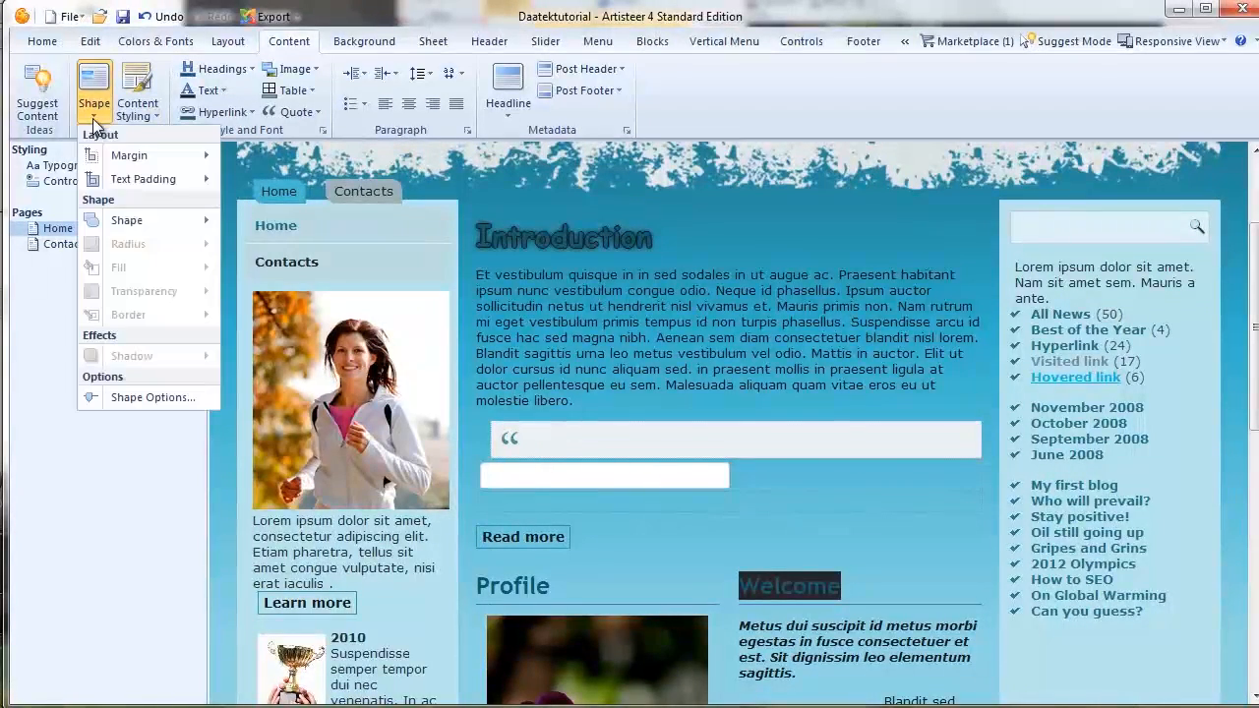
mouse_move(102, 185)
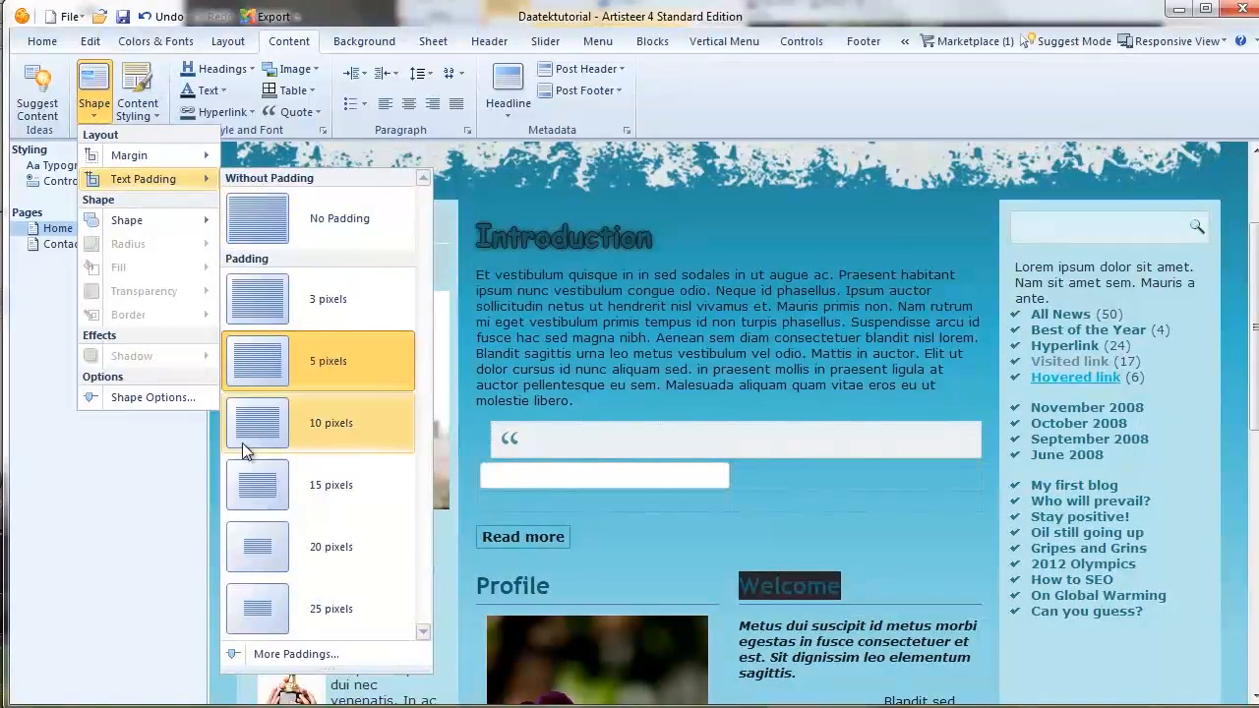
click(251, 614)
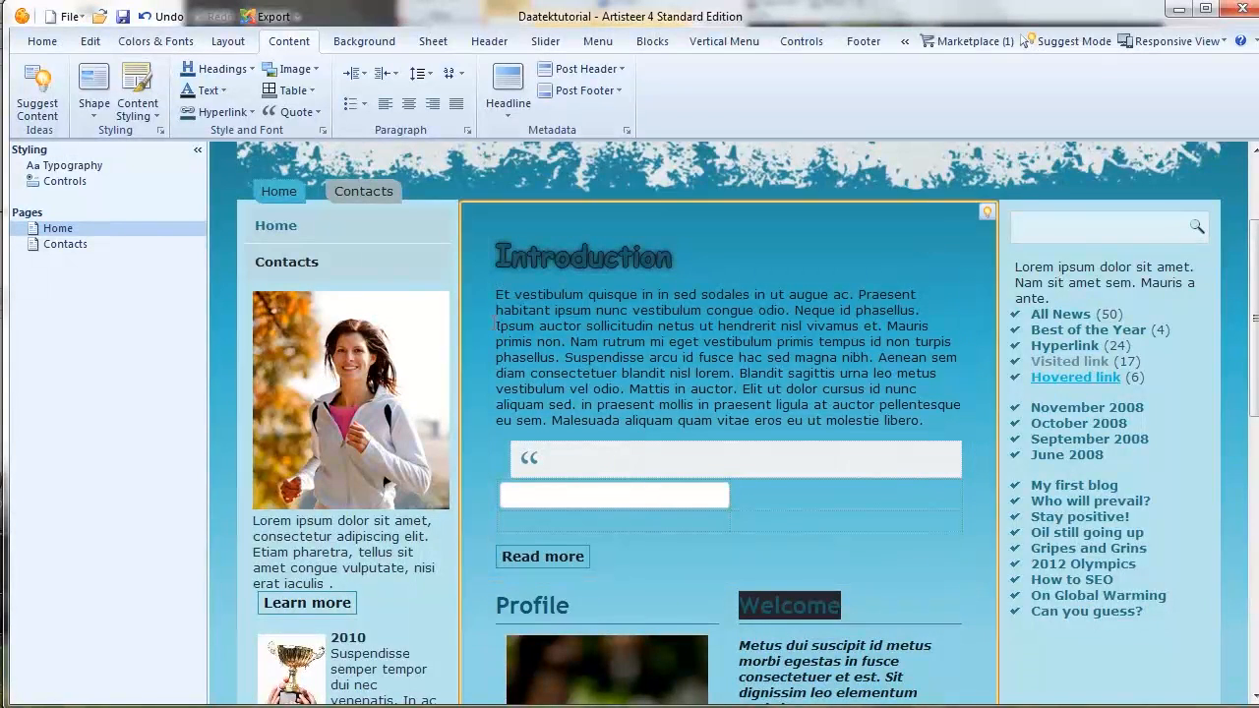
Step: Reduce the text padding of the main content area so the text sits closer to its edges
click(94, 125)
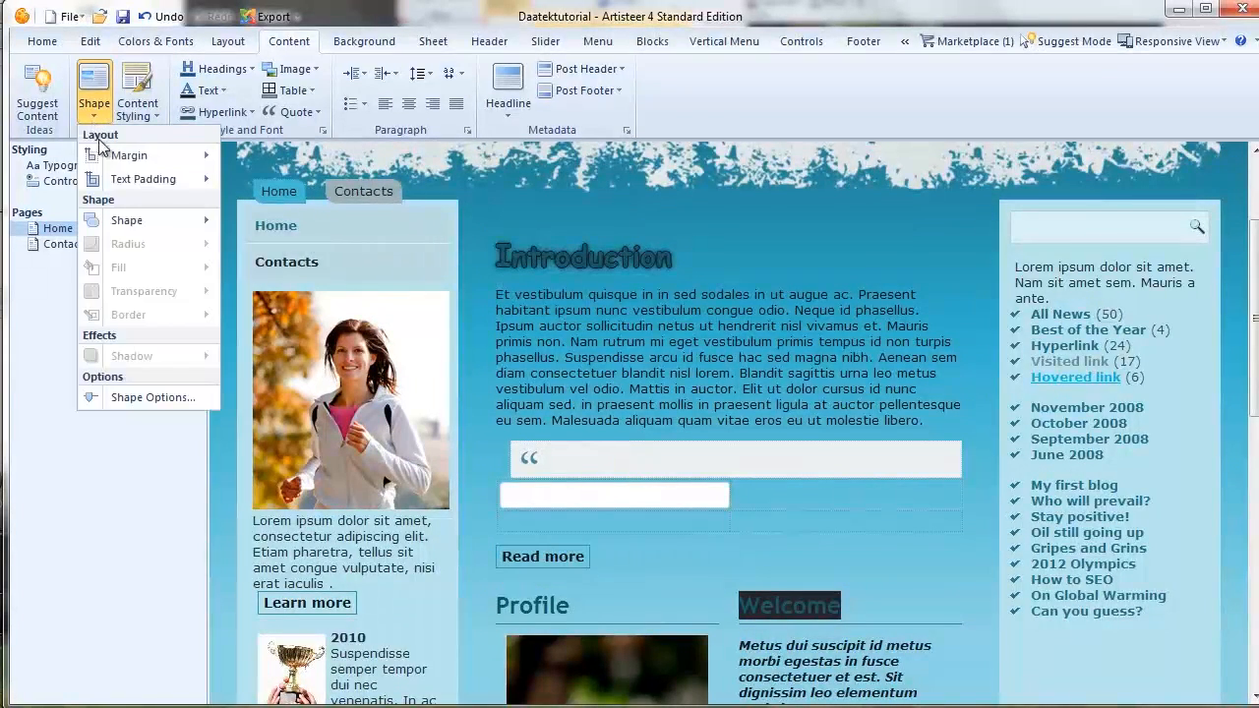
click(133, 177)
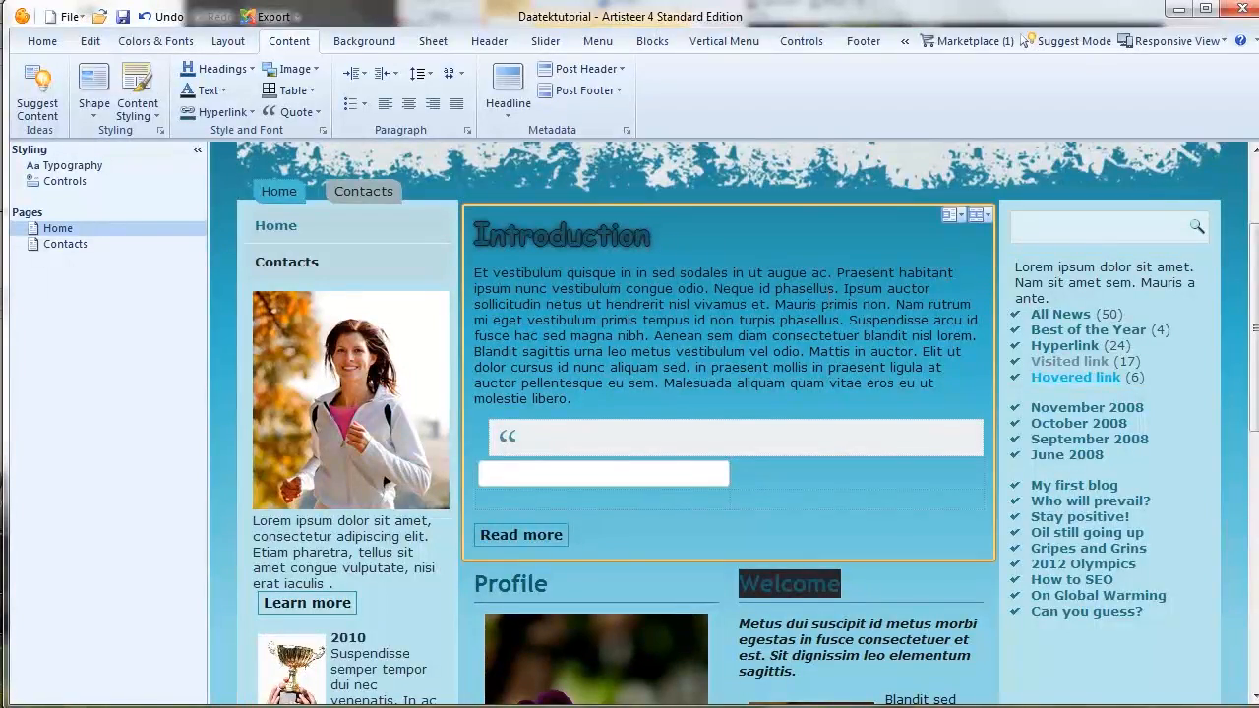
scroll(784, 317, down, 2)
scroll(784, 318, up, 2)
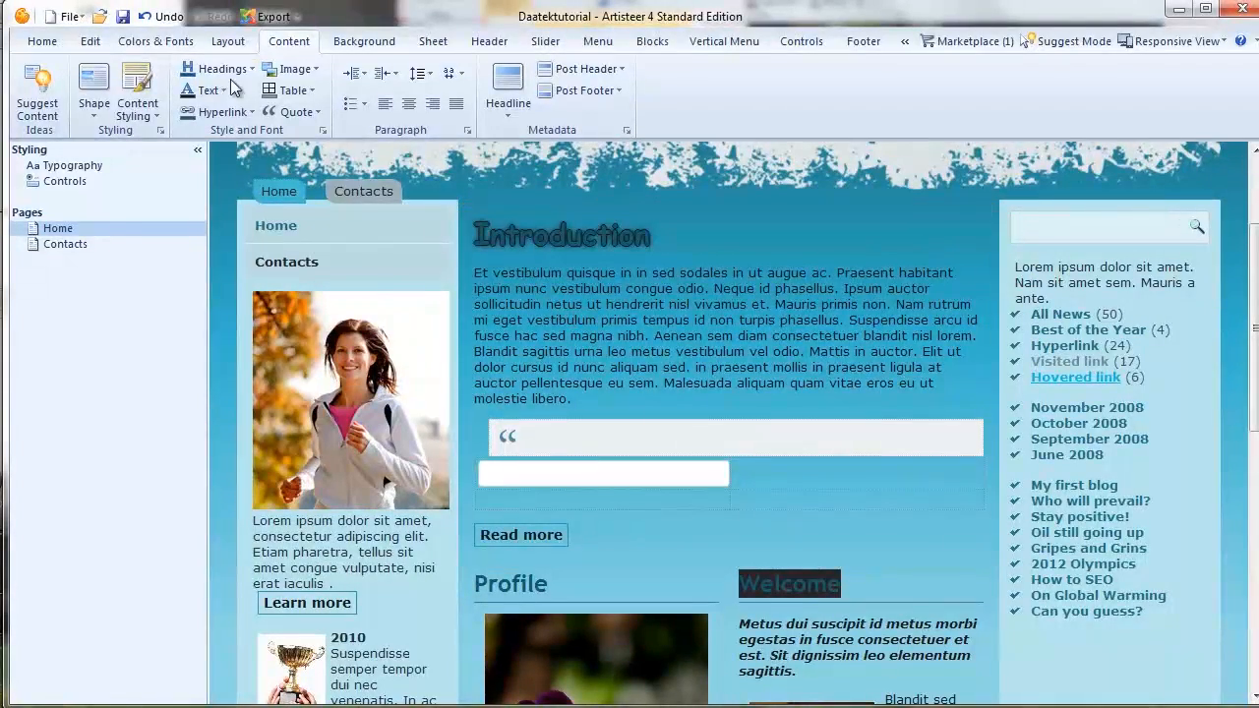
Step: Apply the second content shape, the filled panel, behind the main content and review it down the page
click(94, 98)
mouse_move(114, 220)
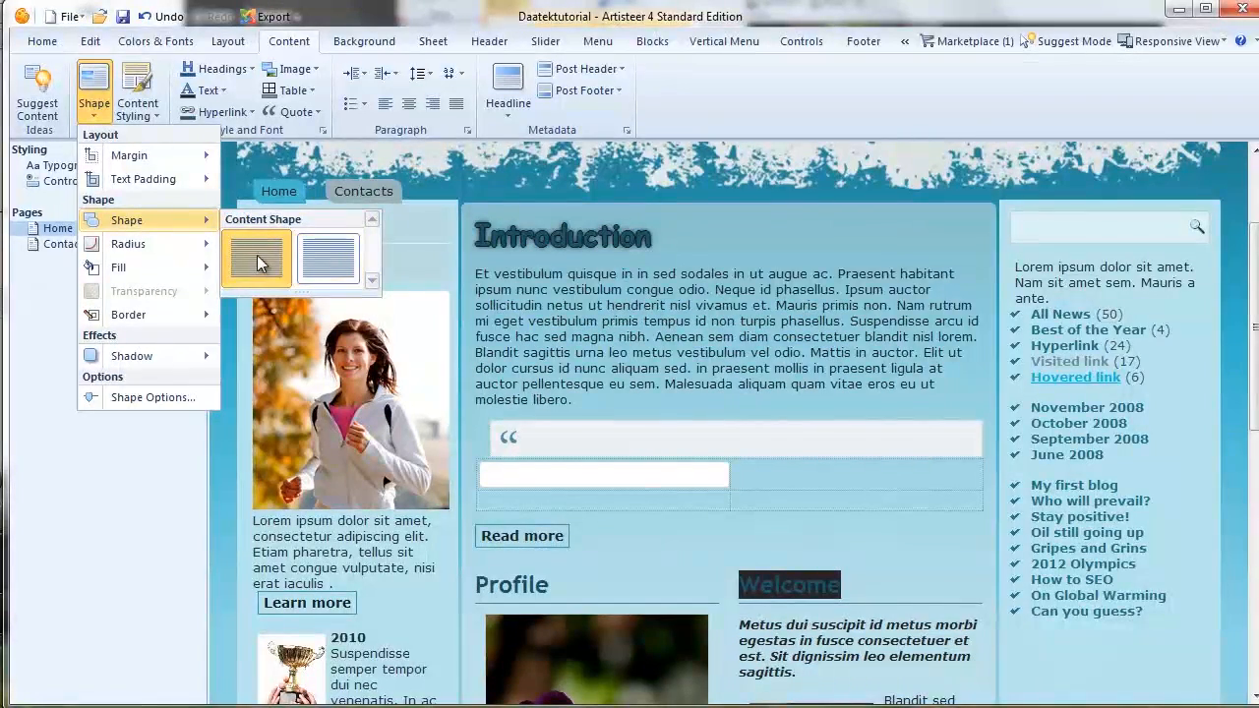
click(316, 257)
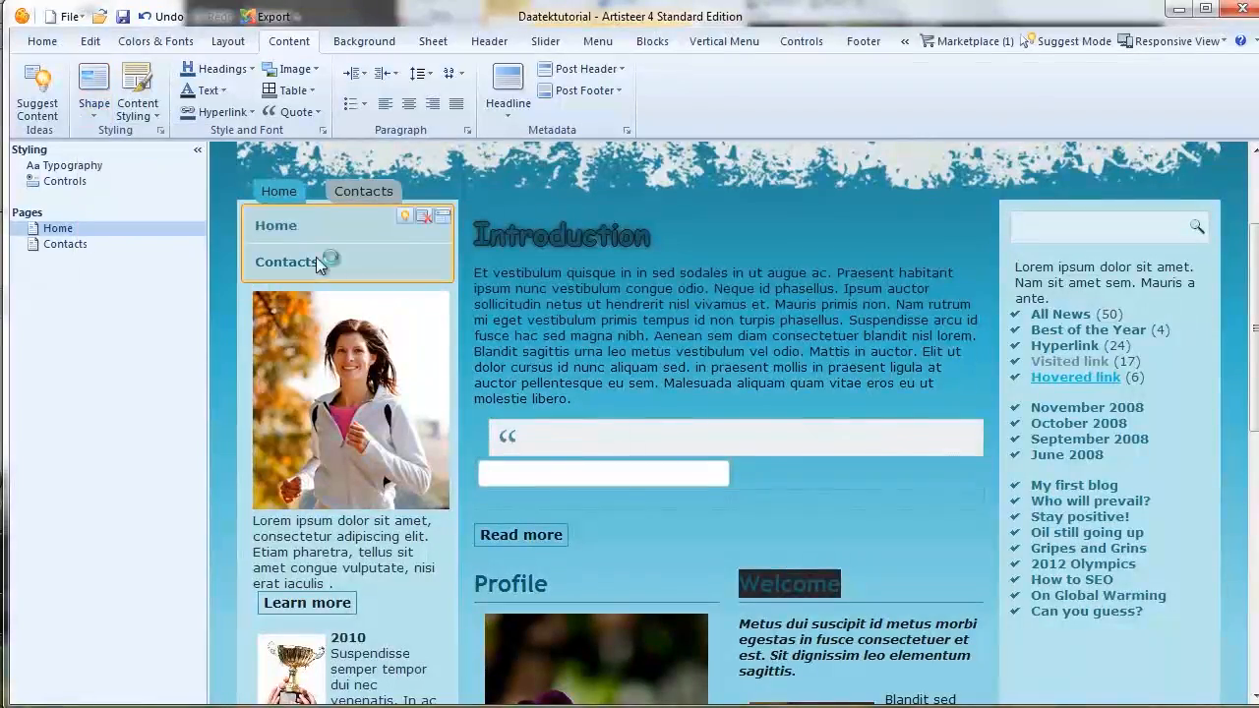
scroll(438, 300, down, 6)
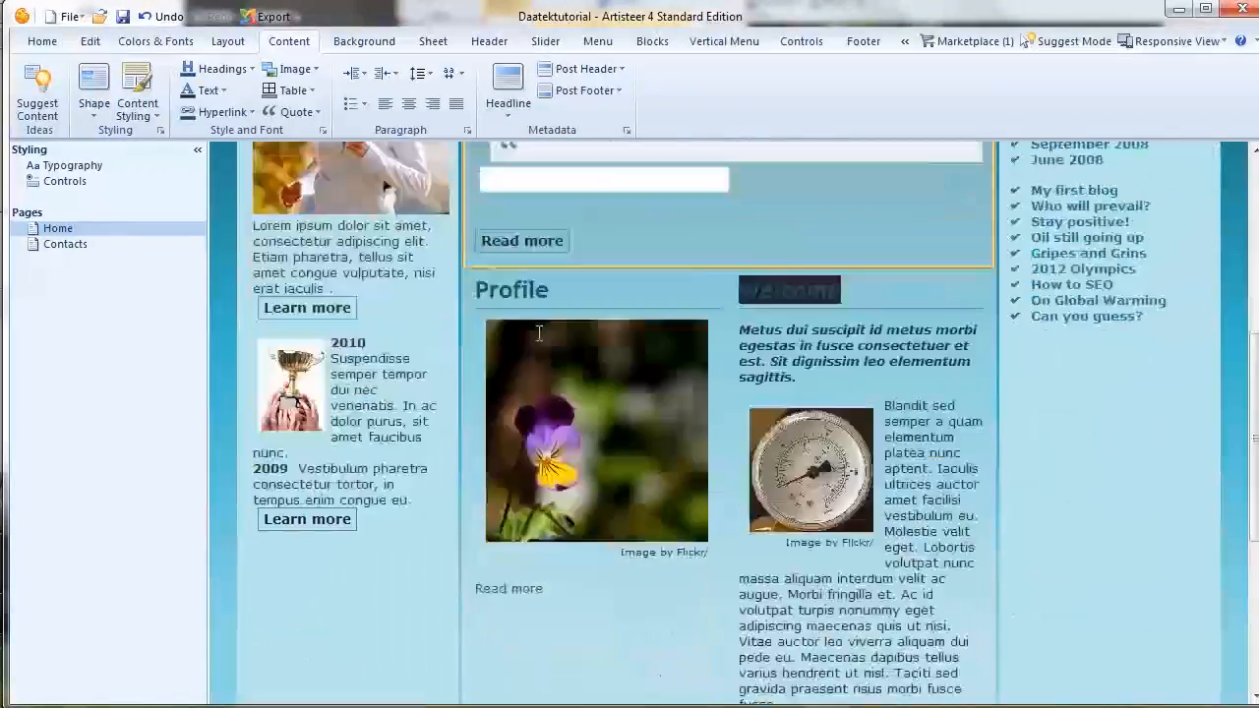
scroll(539, 332, up, 3)
scroll(539, 334, up, 3)
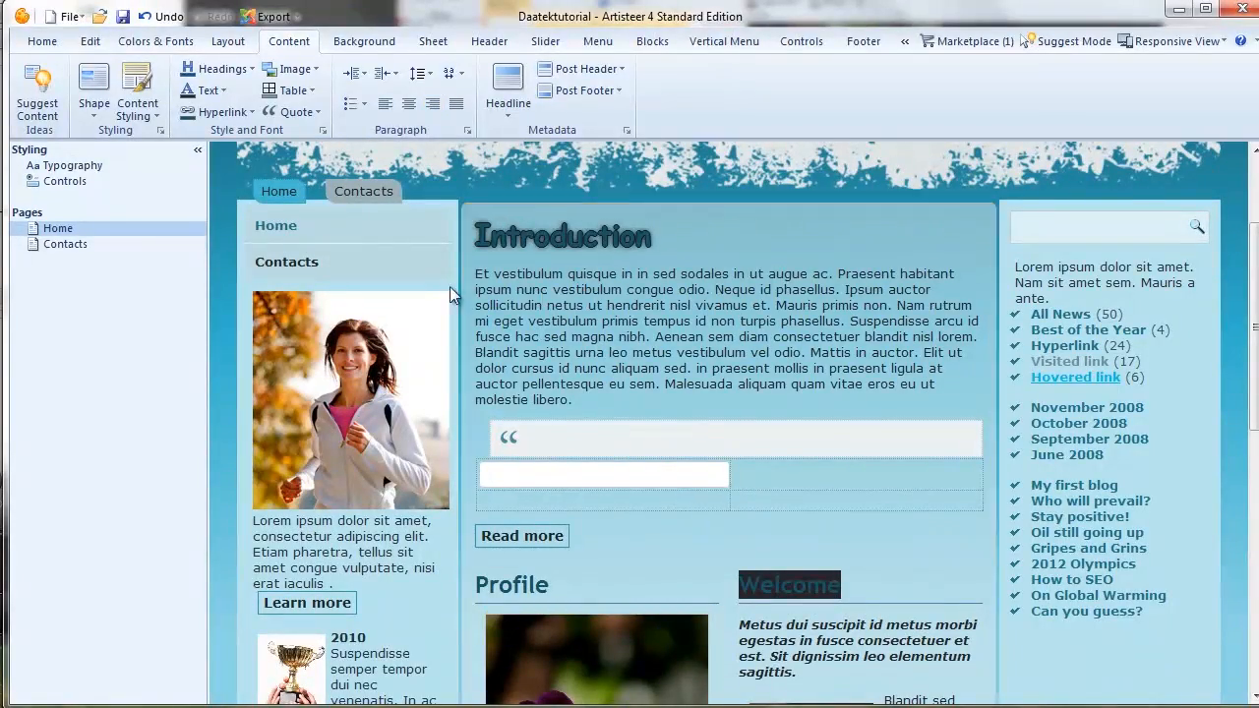
Step: Set the page background to the full-page tropical beach image with palm trees and blue sky
click(360, 42)
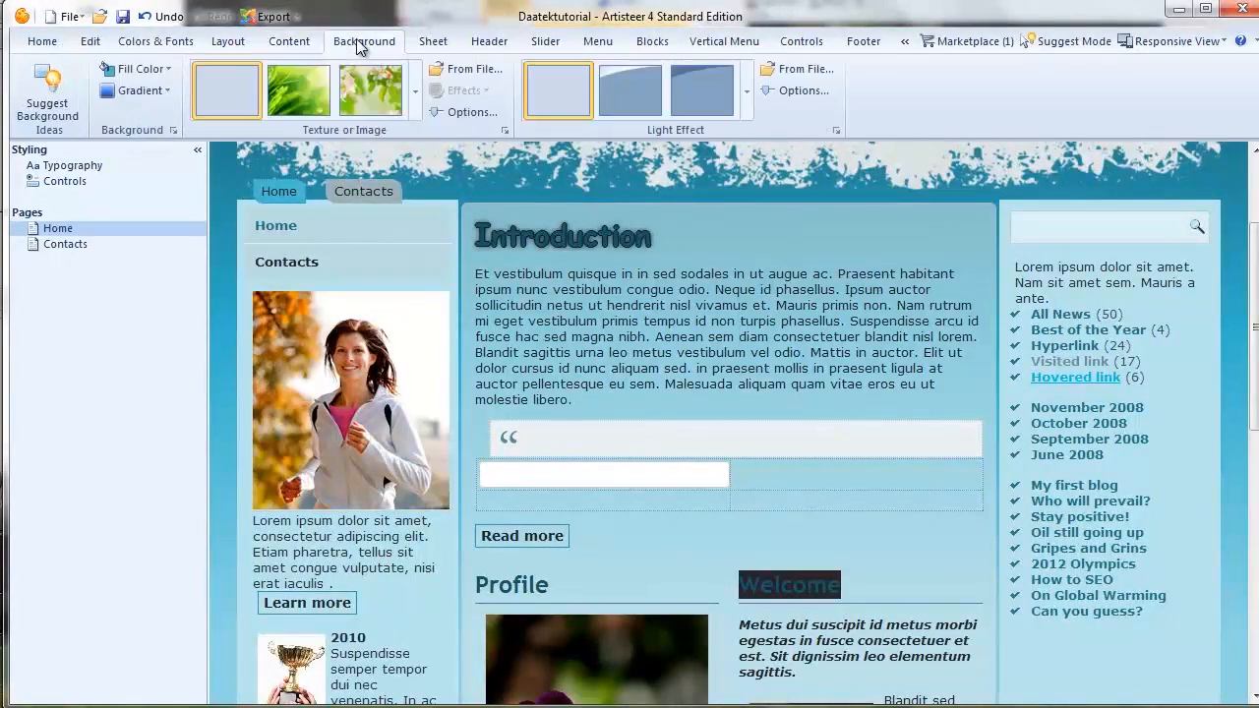
click(414, 90)
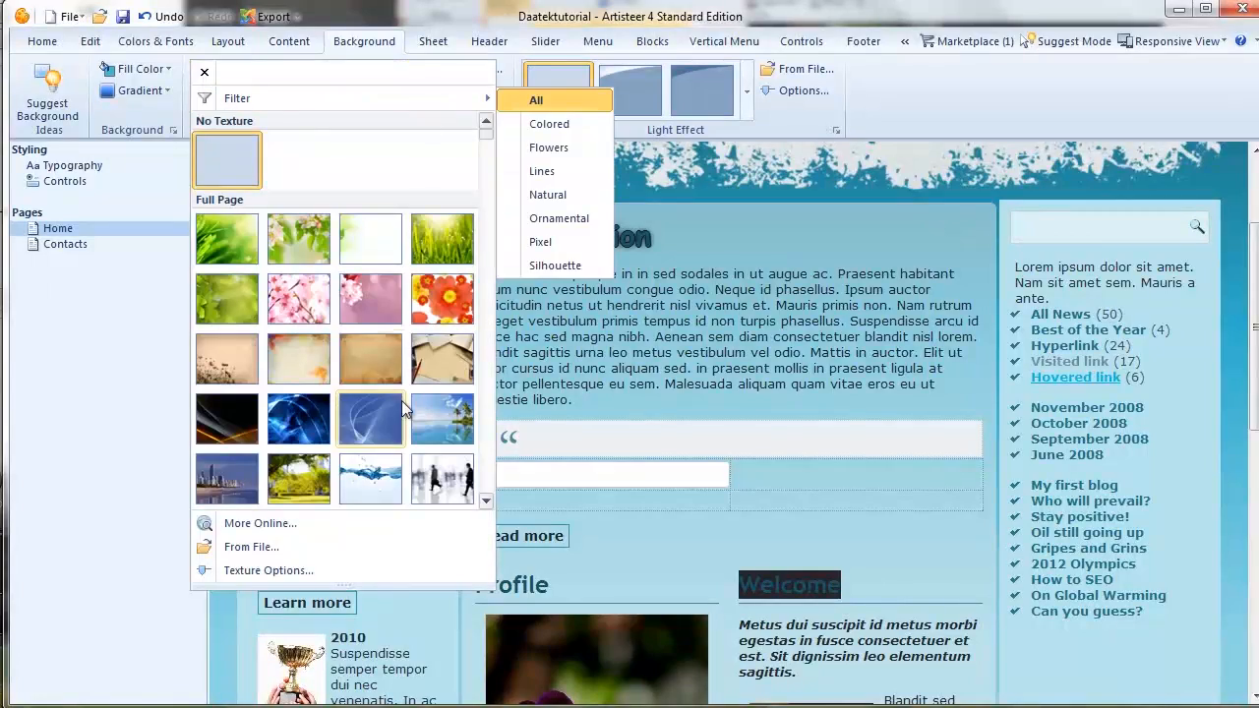
click(453, 431)
drag(1255, 293, 1245, 207)
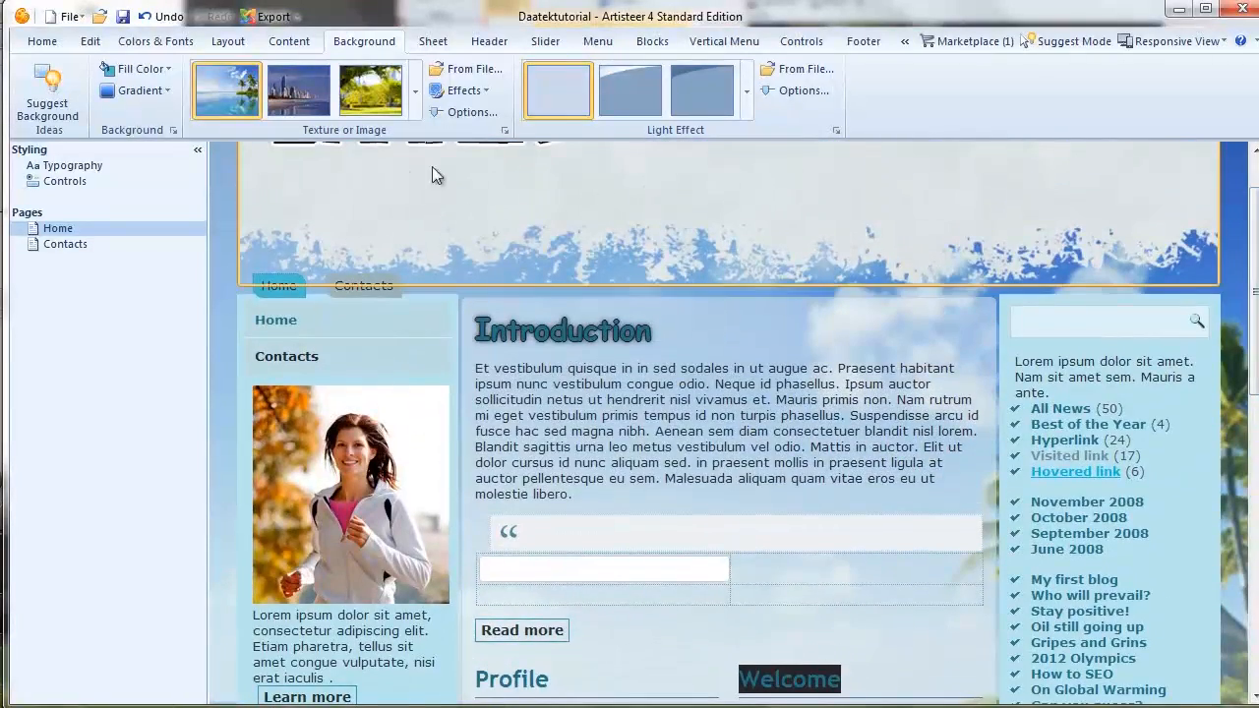
Step: Try the first content shape, without the filled panel, to compare the main content against the new background
click(288, 41)
click(95, 94)
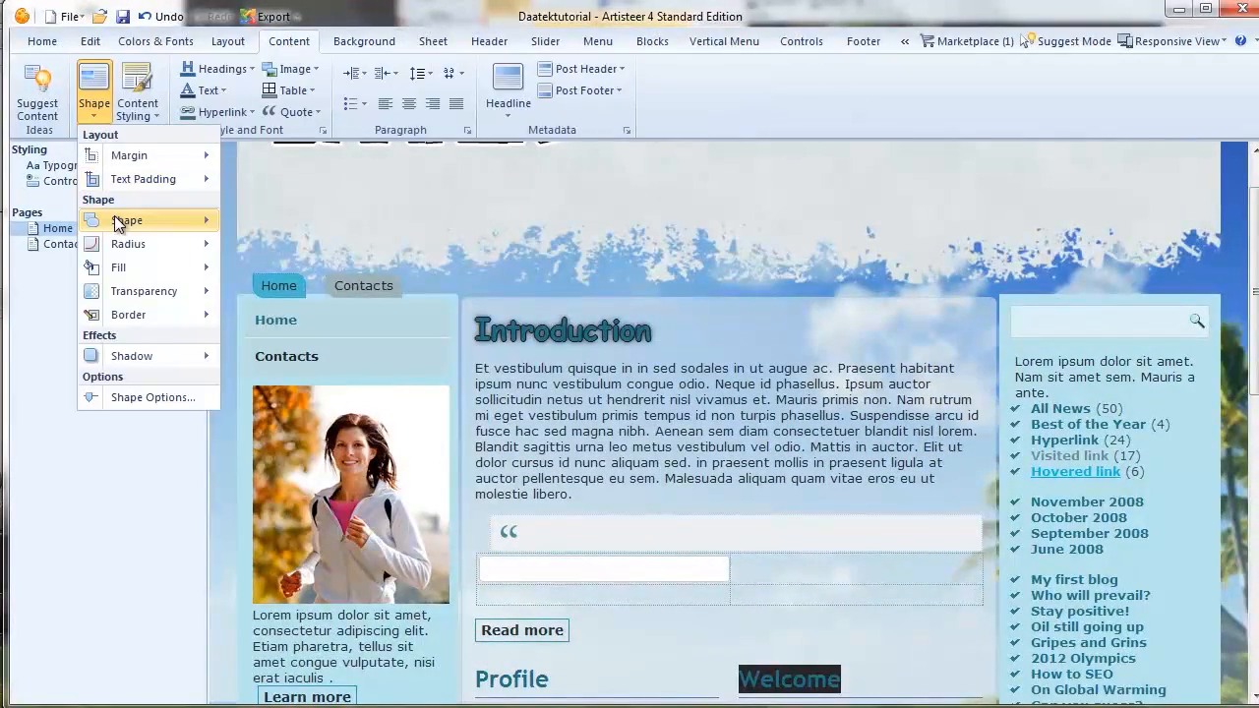
click(250, 252)
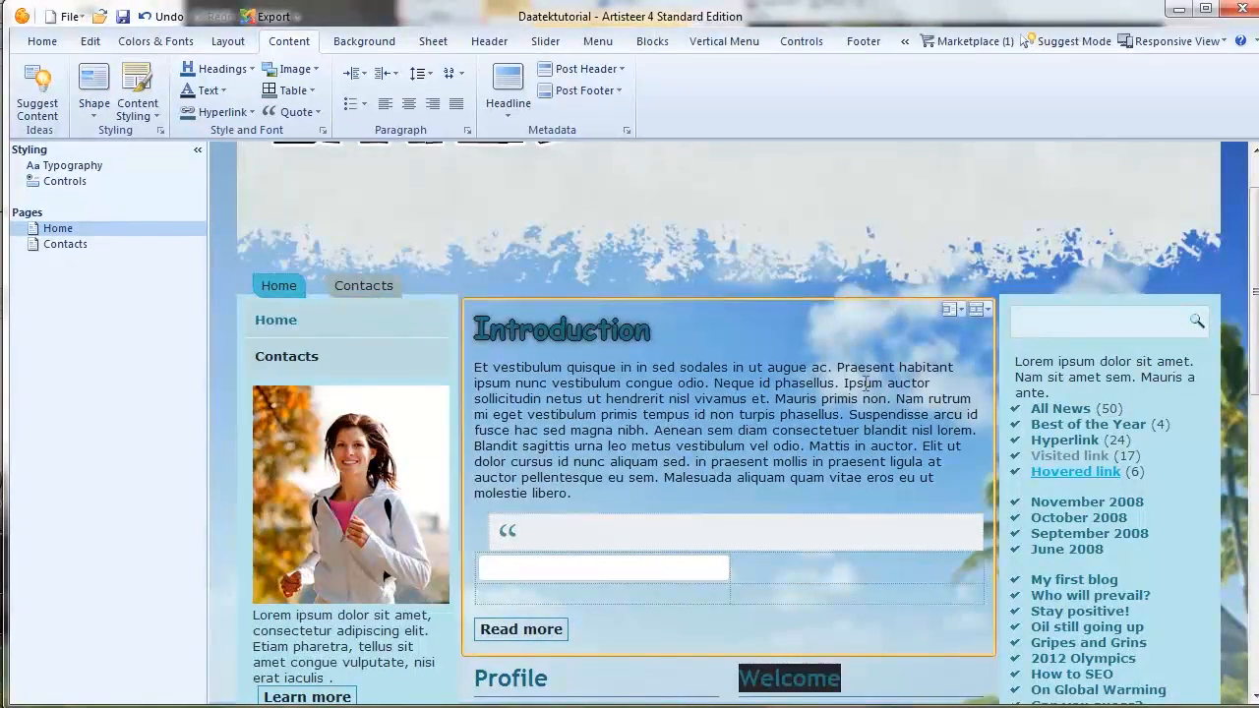
scroll(688, 386, down, 2)
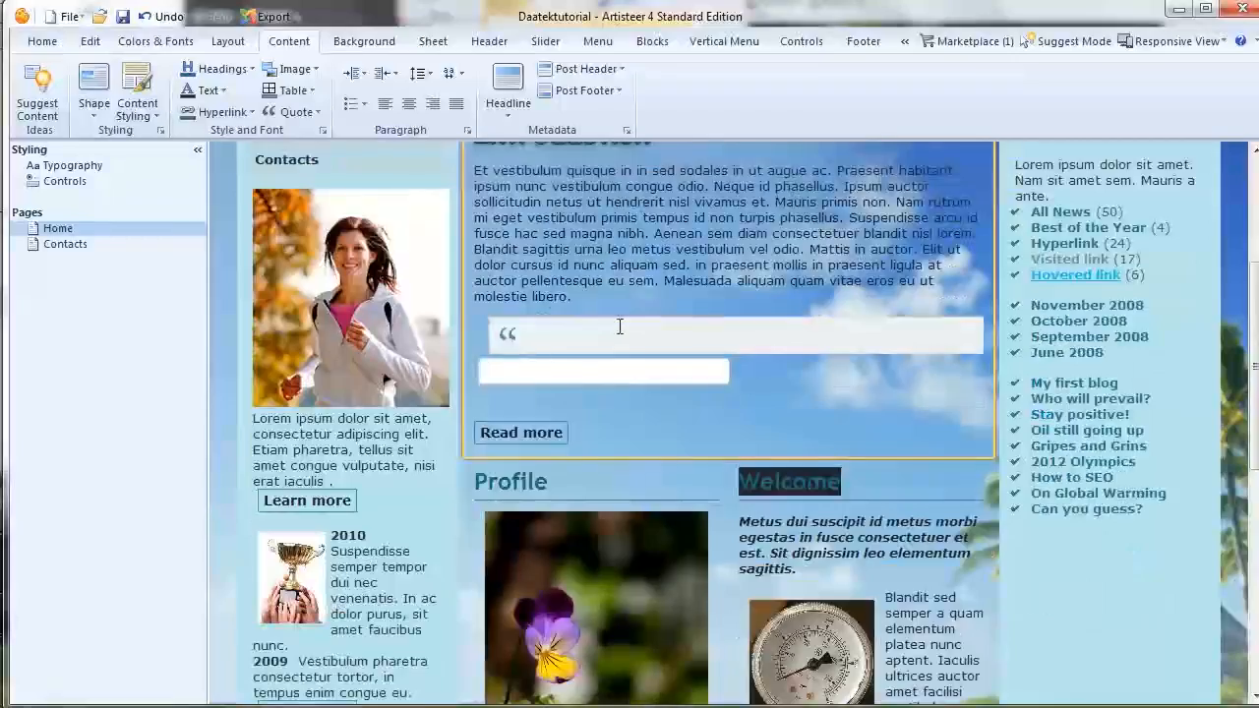
scroll(627, 338, down, 2)
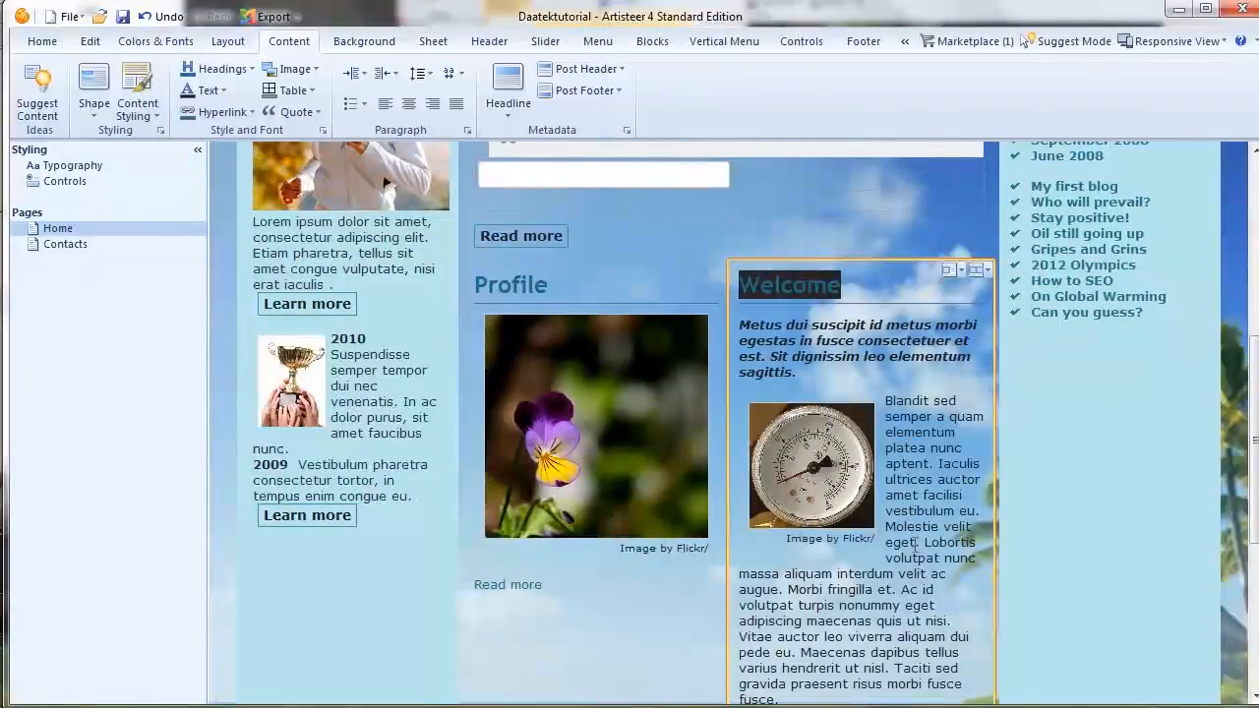
scroll(916, 545, up, 4)
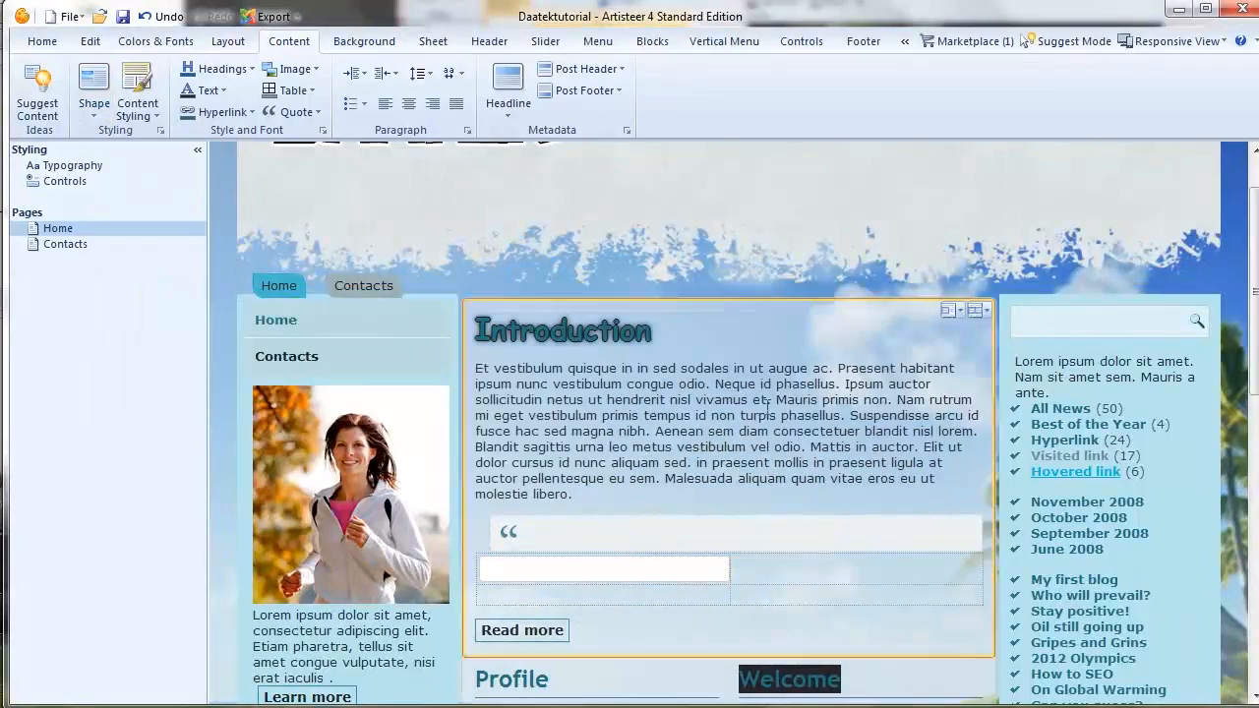
Step: Set the transparency of the main content shape to 40% and review the page against the beach background
scroll(852, 404, down, 4)
scroll(851, 404, up, 5)
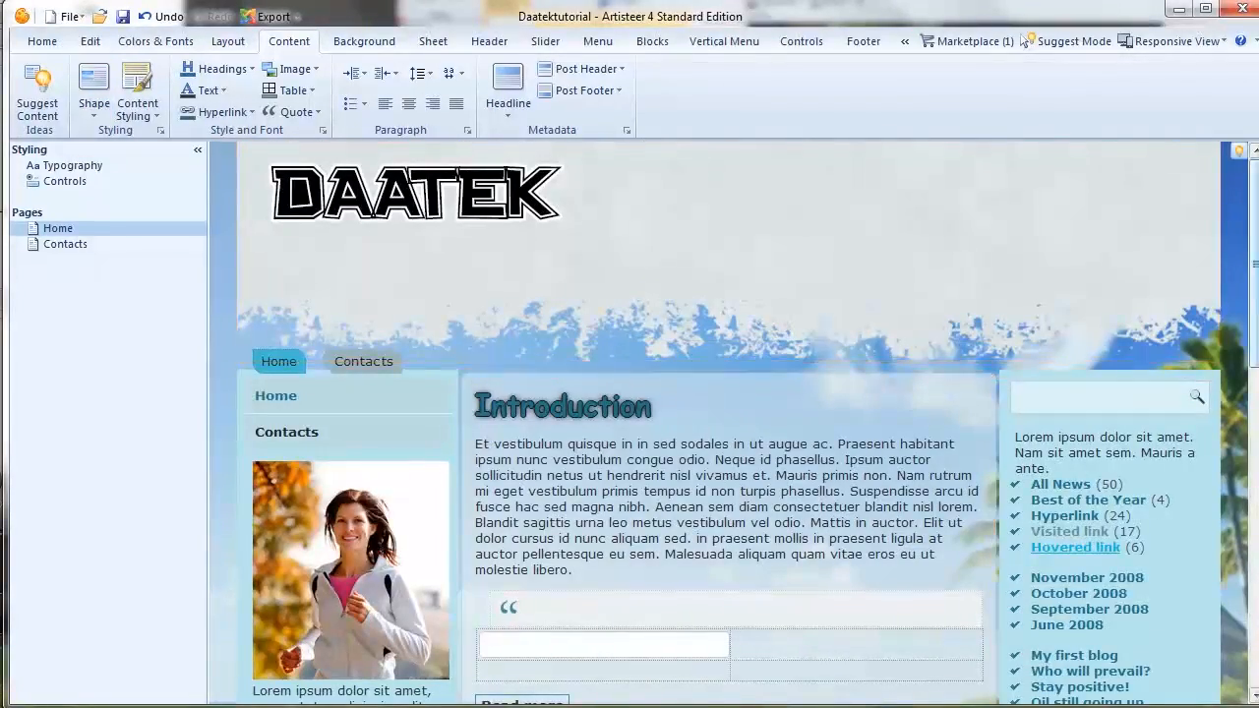
scroll(1234, 411, down, 5)
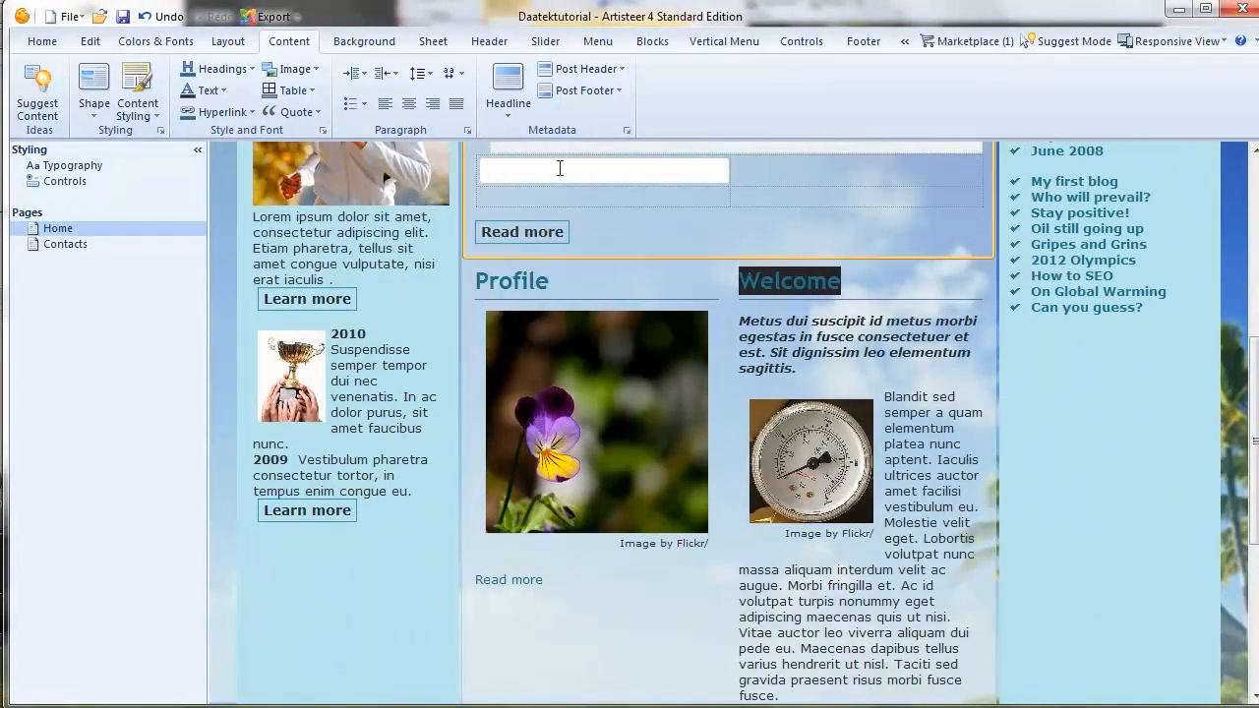
click(94, 103)
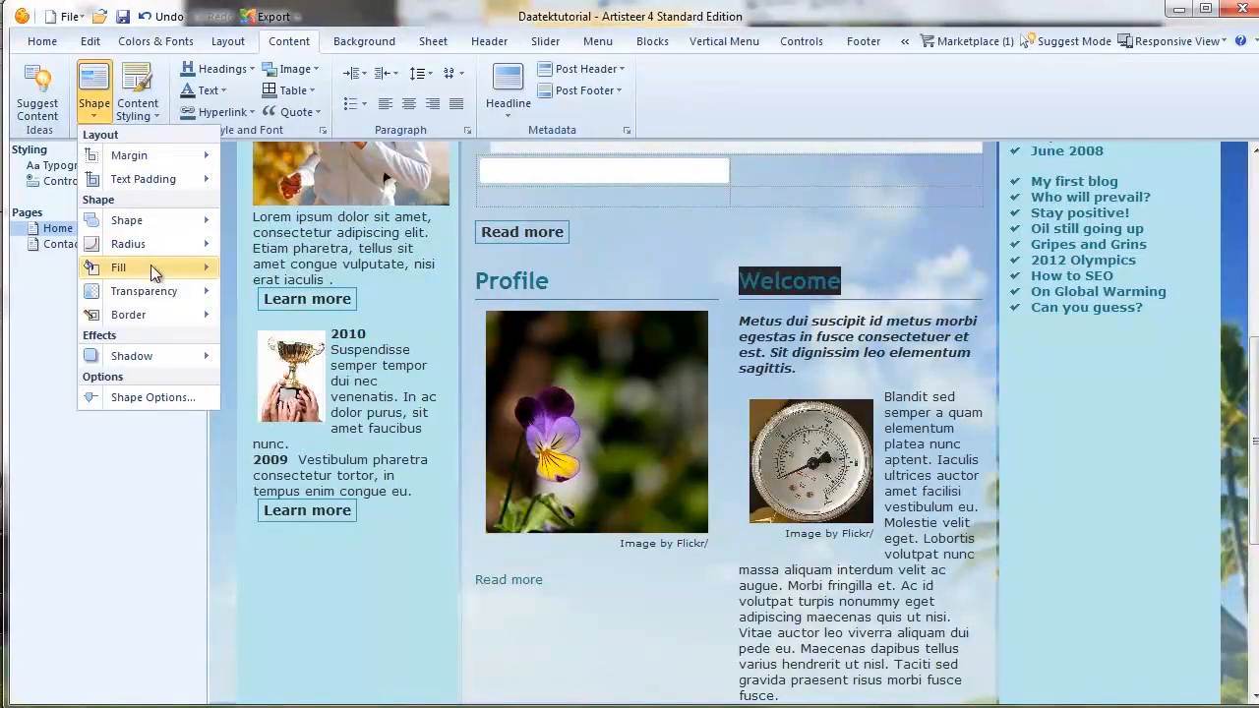
mouse_move(144, 289)
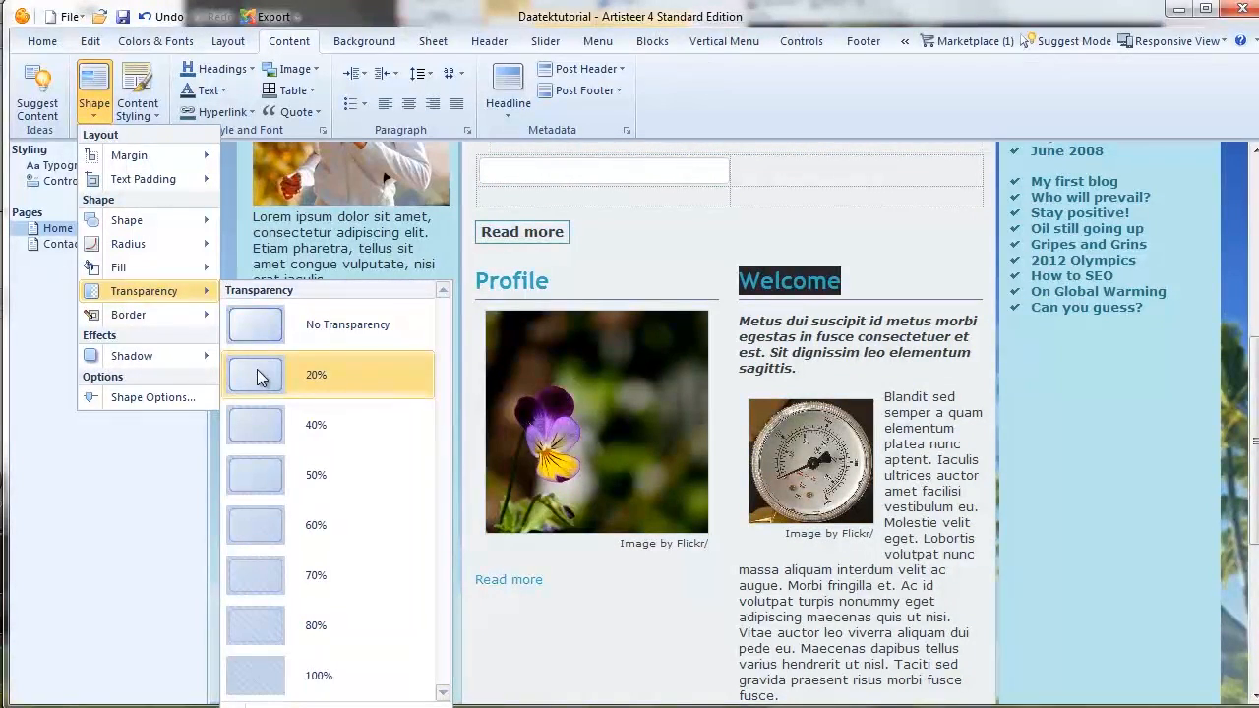
click(260, 428)
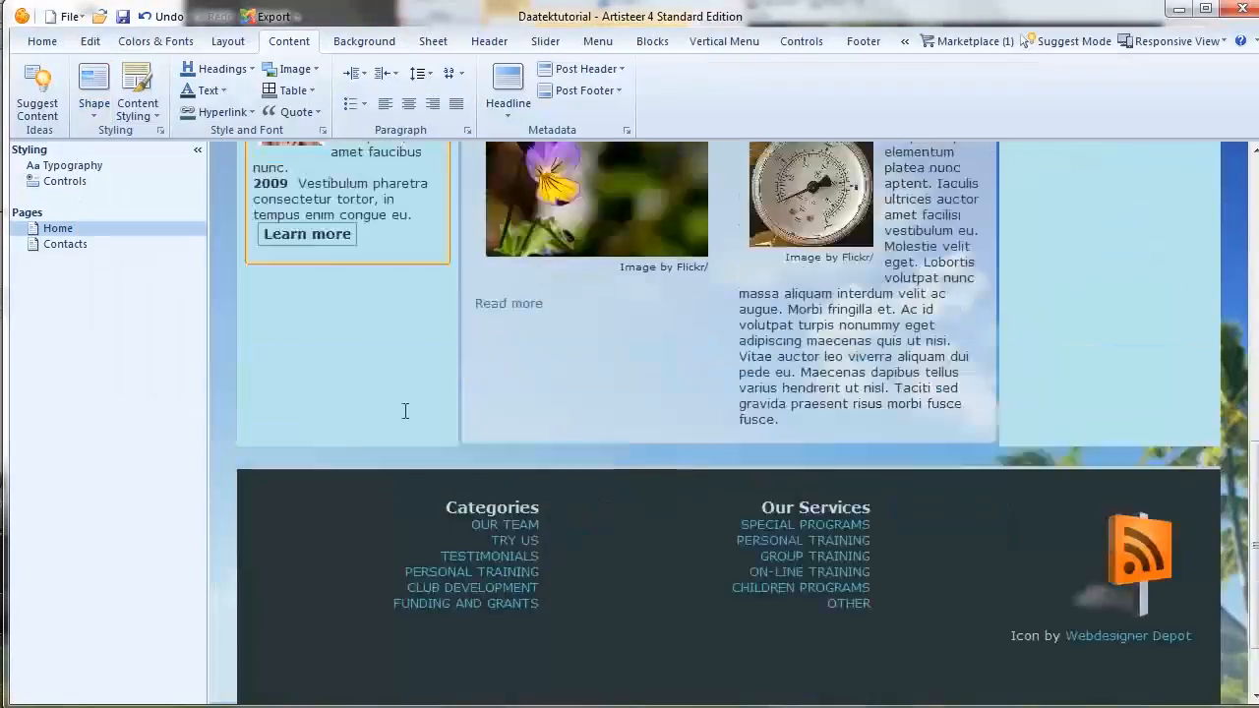
scroll(900, 328, up, 4)
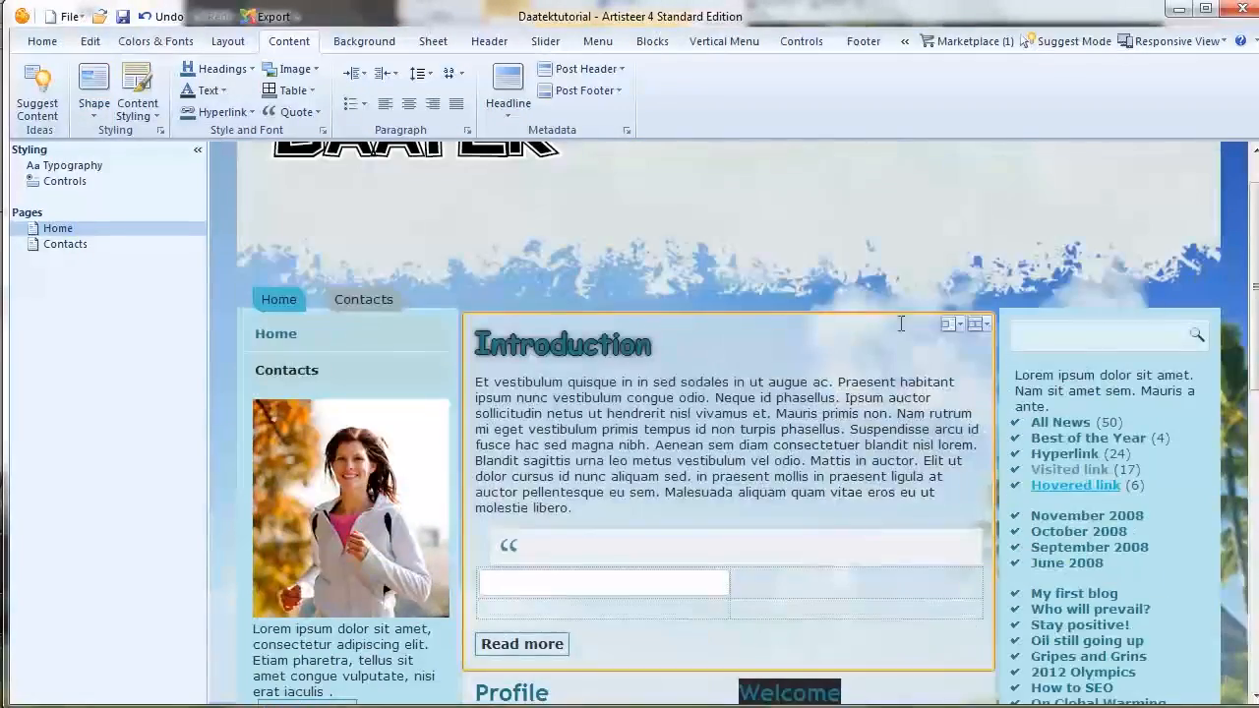
scroll(707, 462, down, 8)
scroll(834, 344, up, 4)
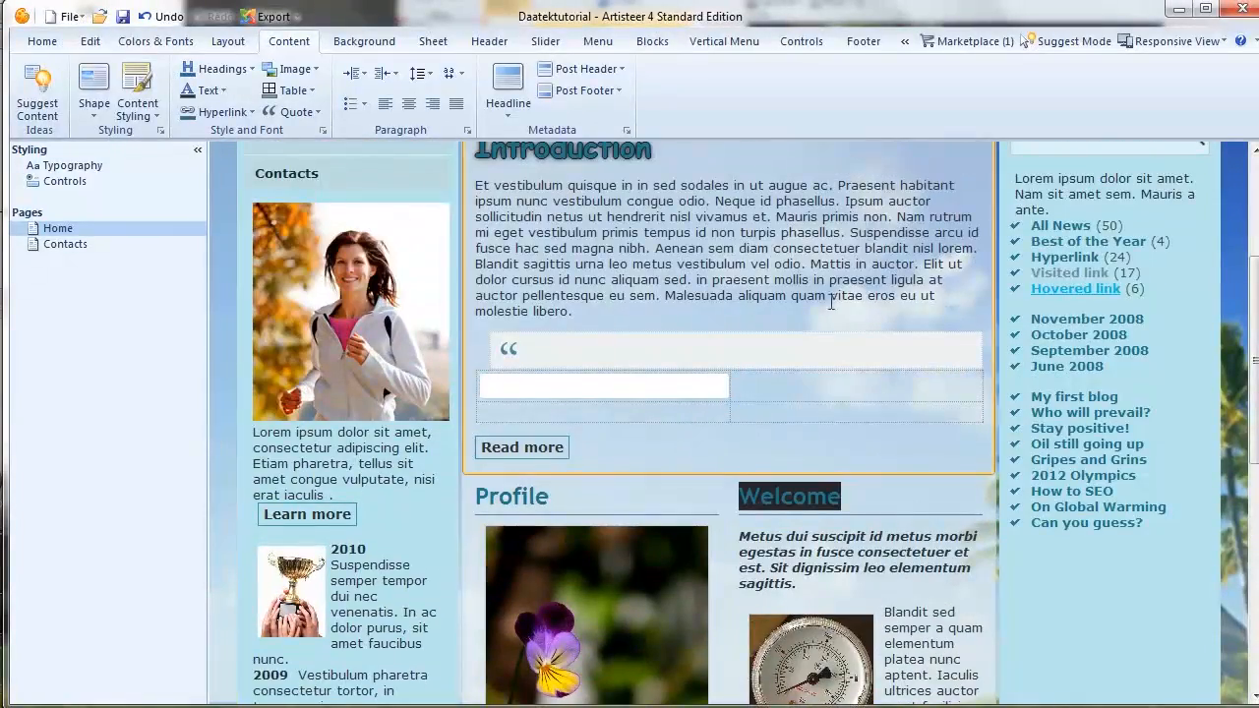
Step: Set the corner radius of the main content shape to 15 pixels and review its corners down the page
scroll(968, 395, up, 2)
scroll(969, 395, up, 2)
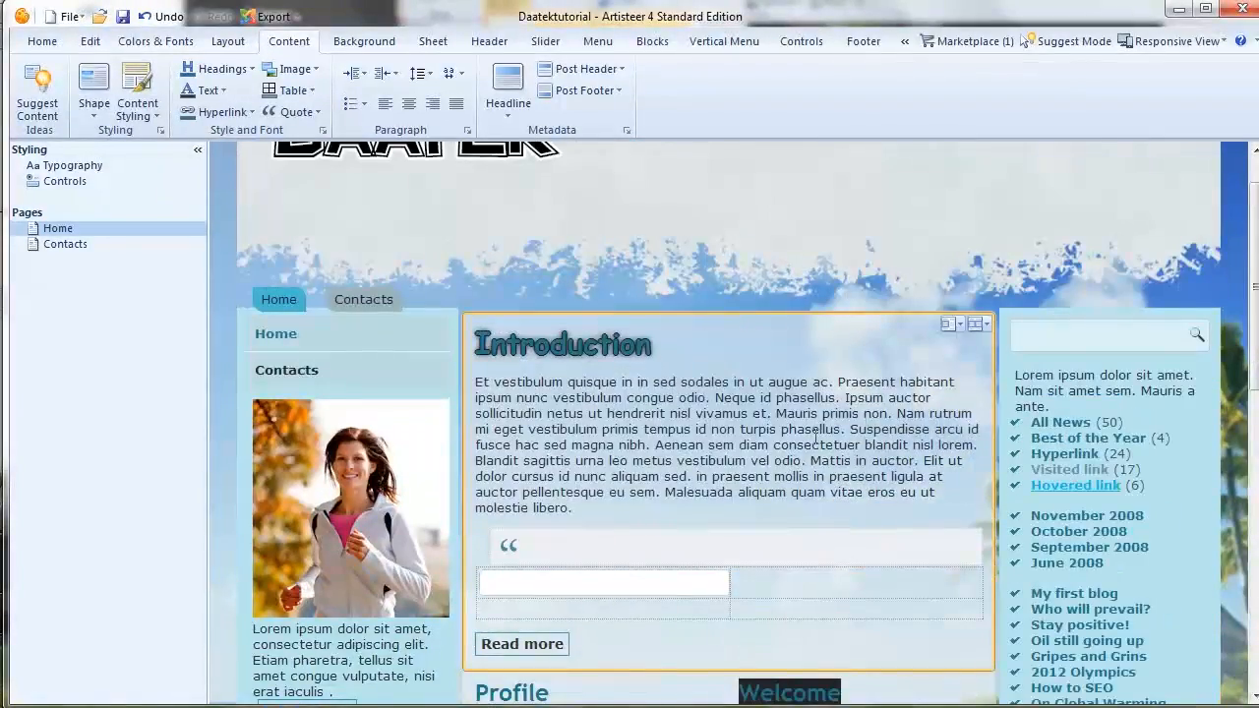
scroll(782, 435, down, 12)
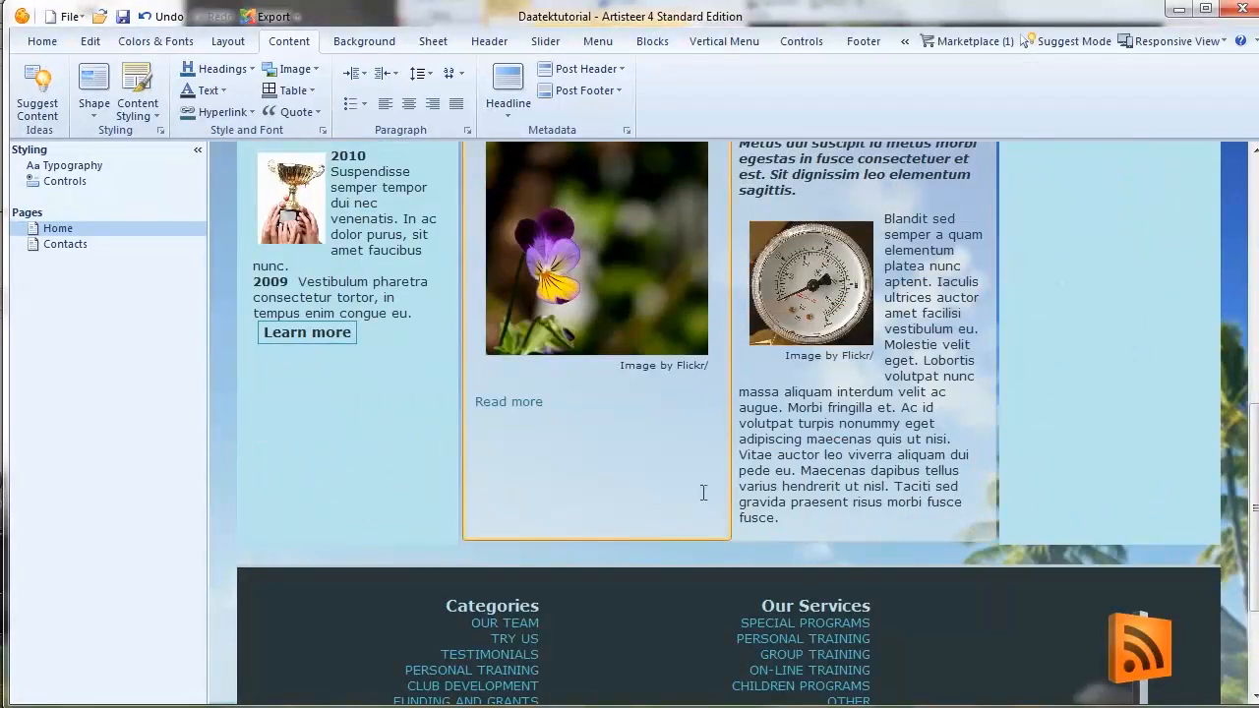
scroll(645, 491, up, 10)
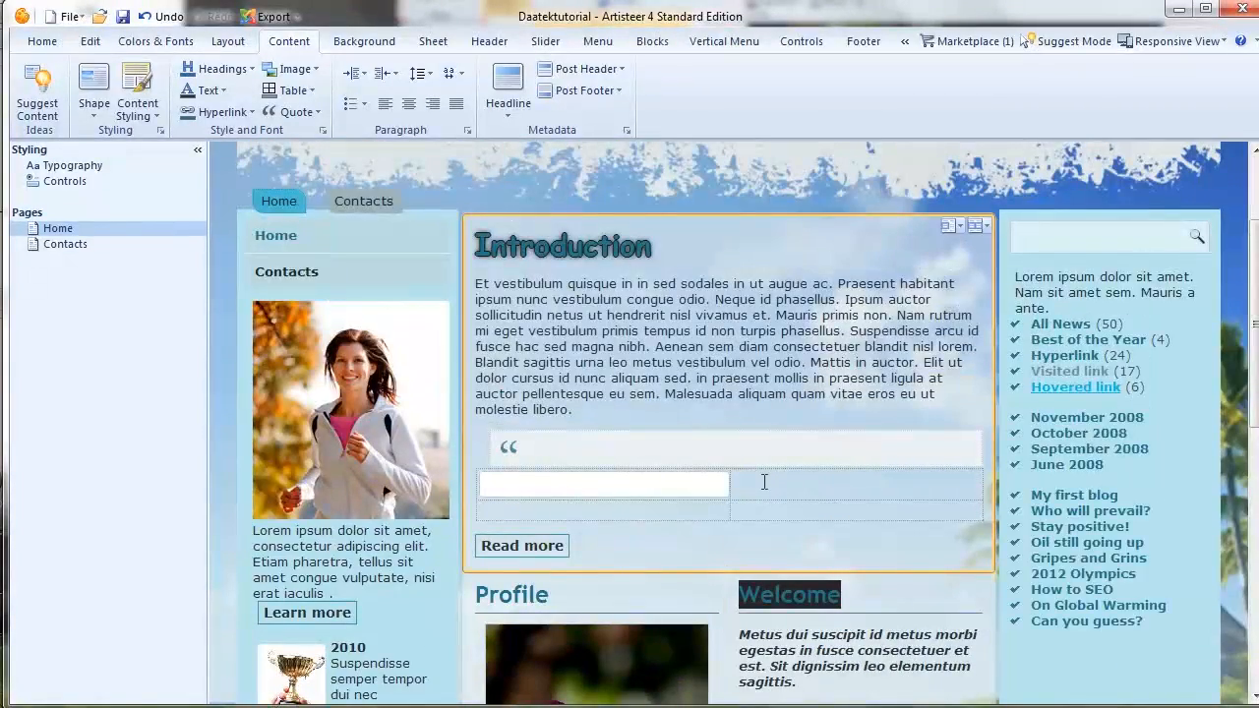
click(98, 115)
mouse_move(128, 245)
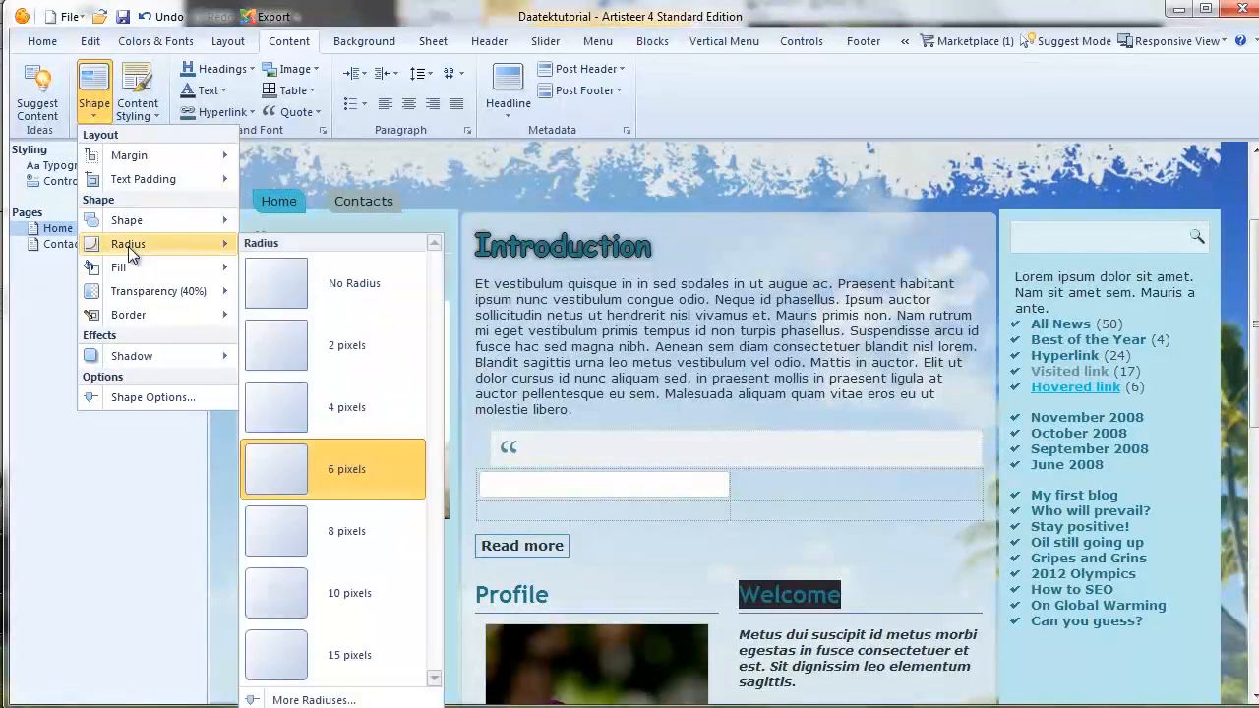
click(300, 657)
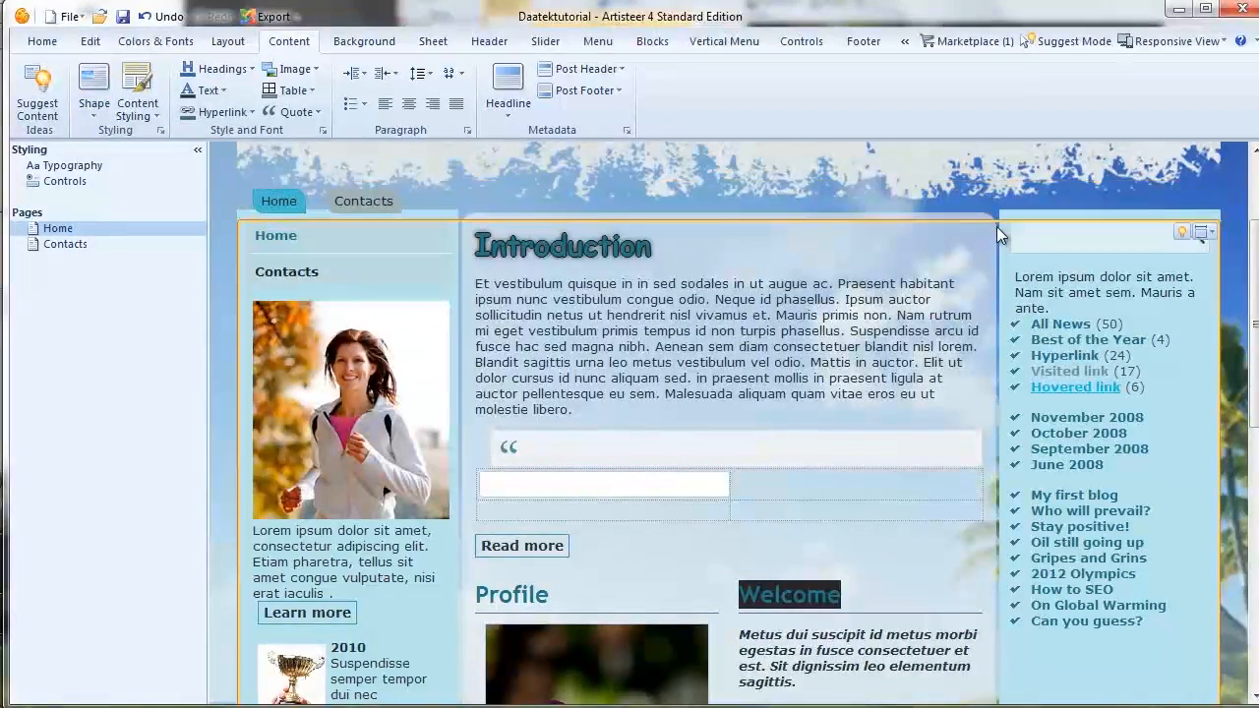
scroll(556, 364, down, 5)
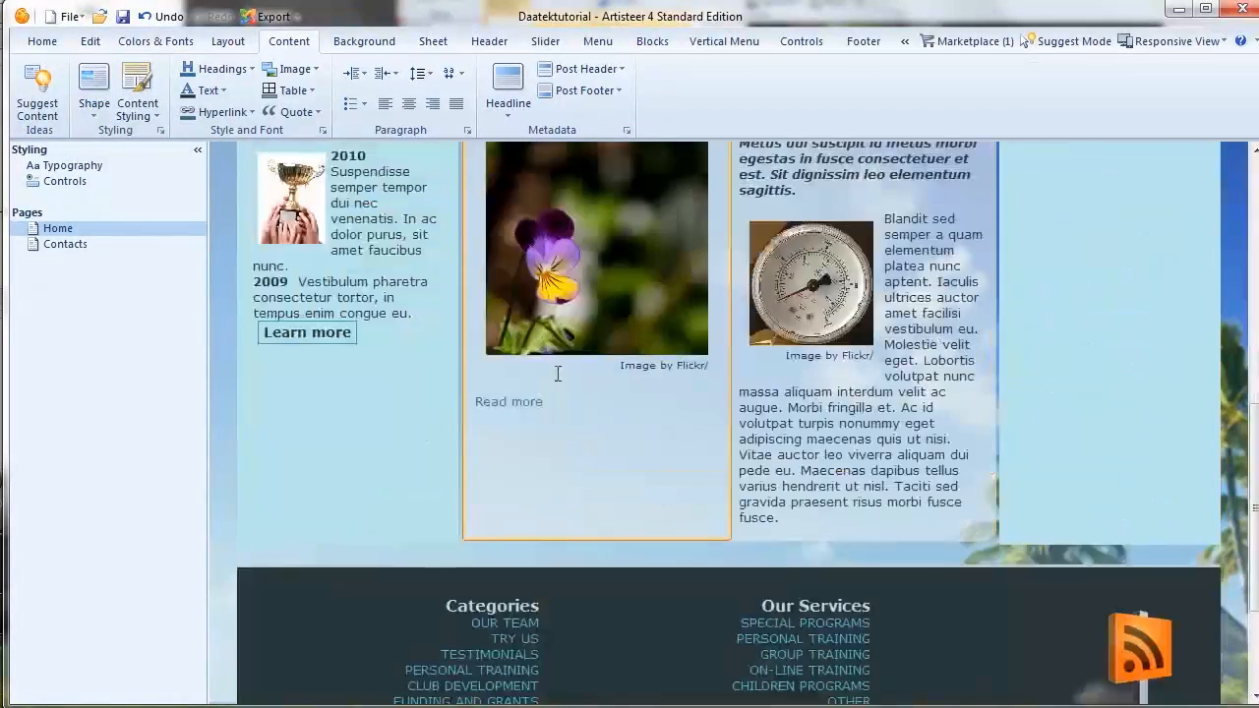
Step: Try a red fill on the main content shape and restore its original light fill
click(94, 110)
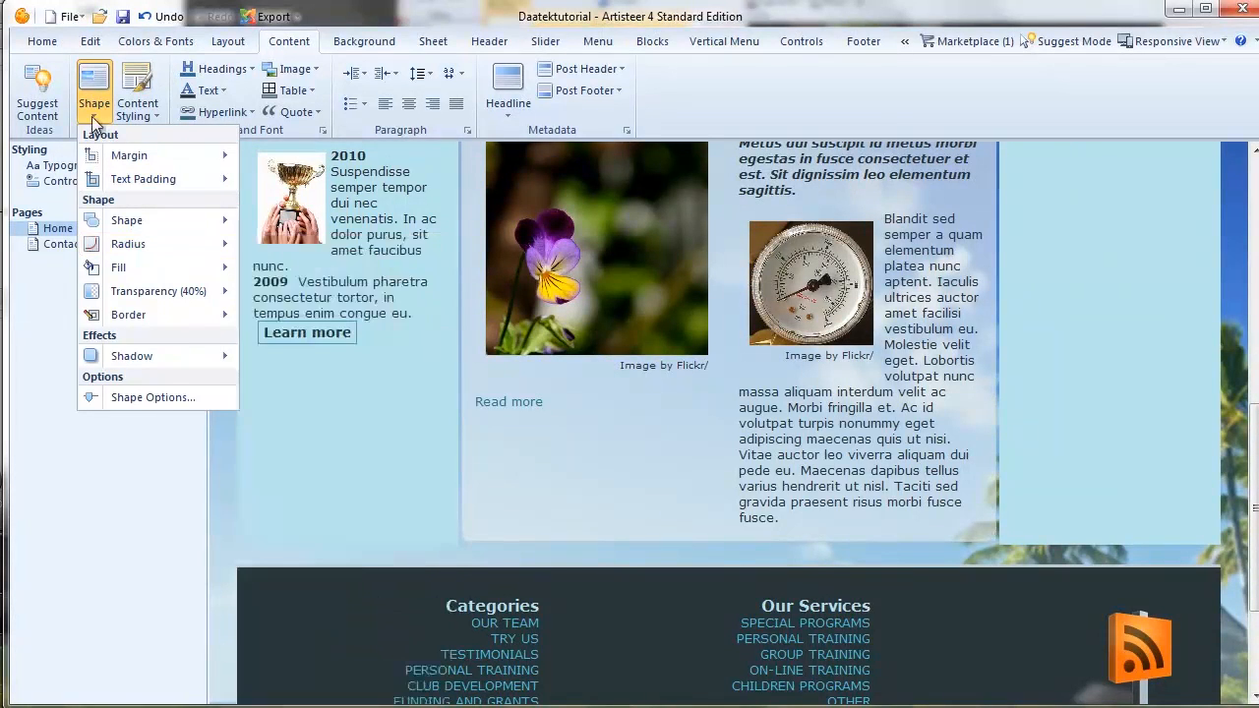
mouse_move(111, 273)
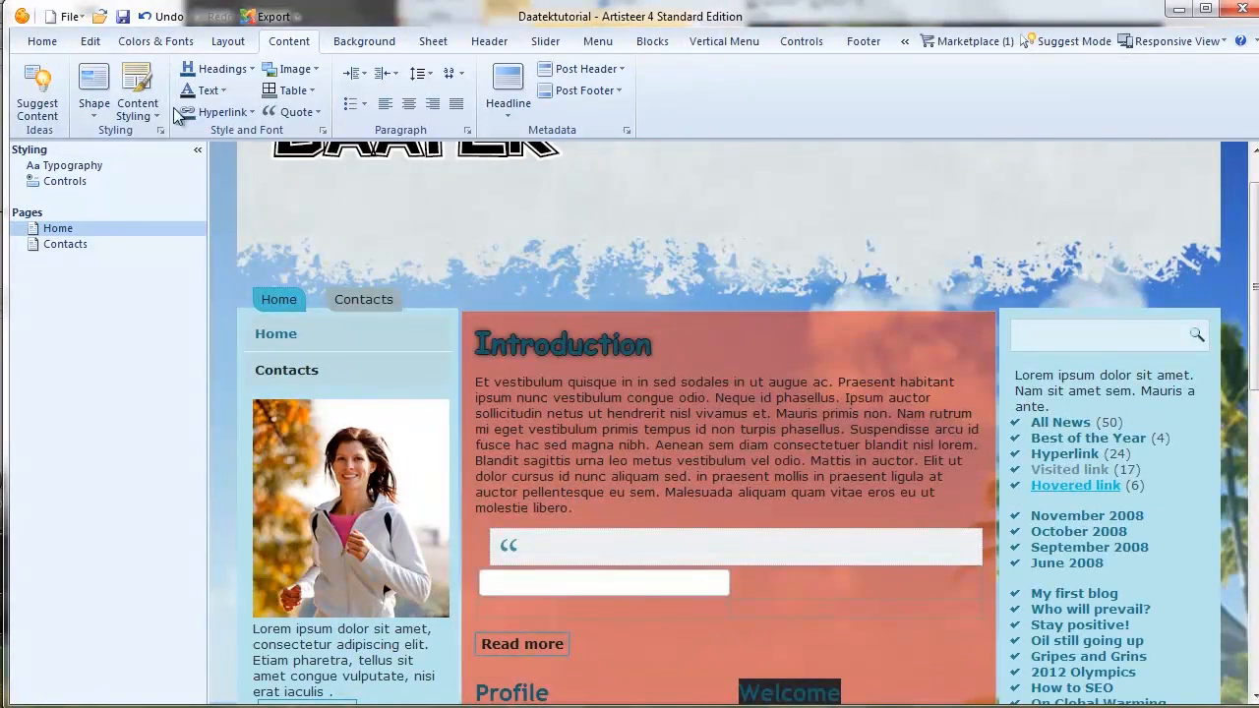
click(94, 123)
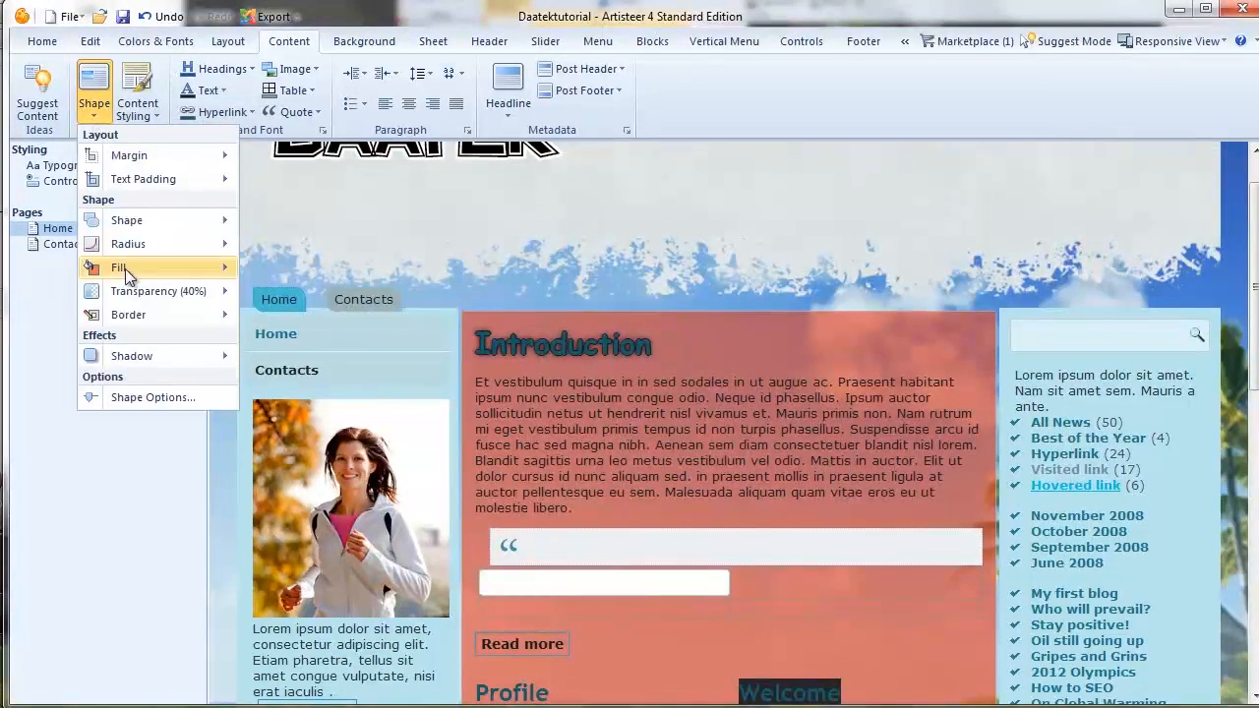
mouse_move(129, 275)
click(377, 313)
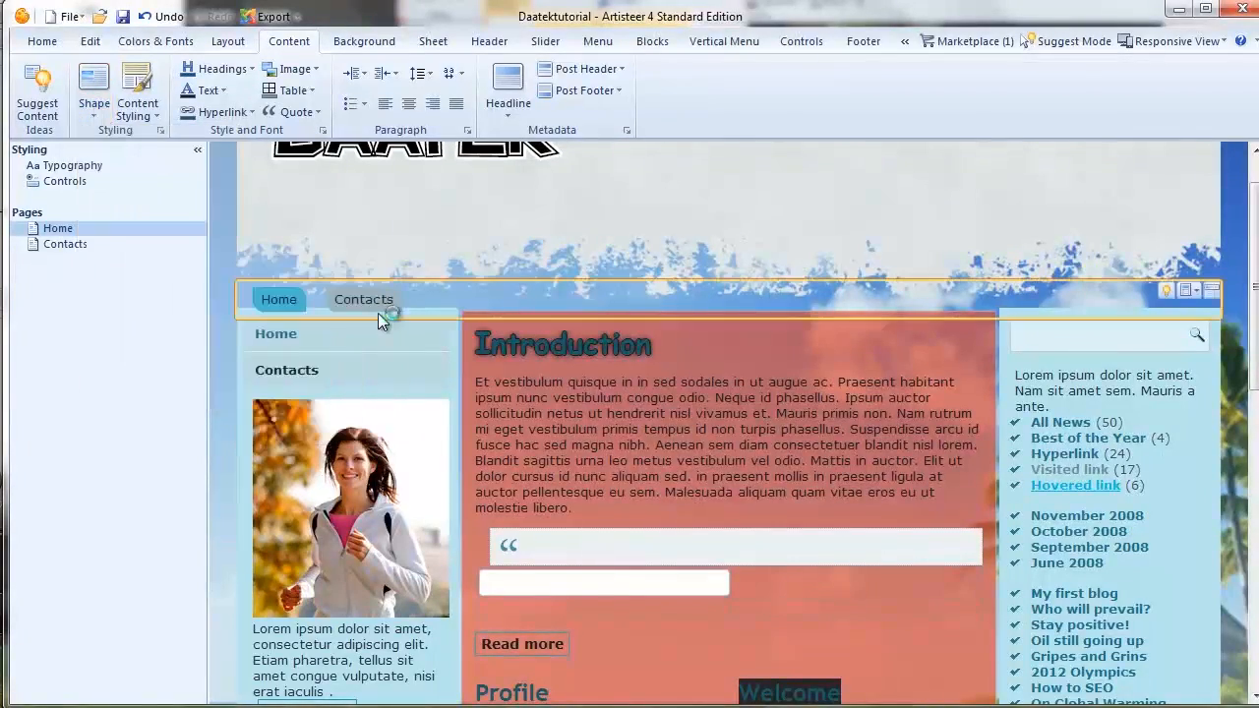
scroll(552, 325, down, 4)
Step: Set the border weight of the main content shape to 5 pixels and check its lower edge
click(94, 103)
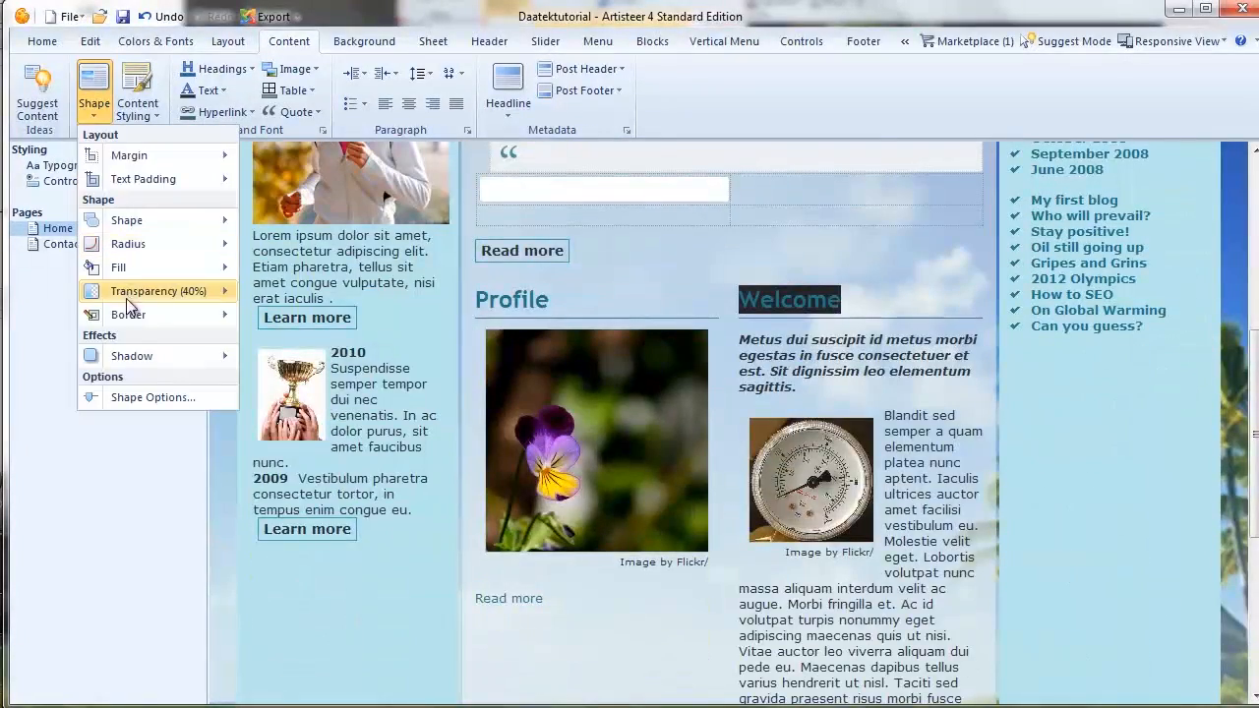
mouse_move(138, 312)
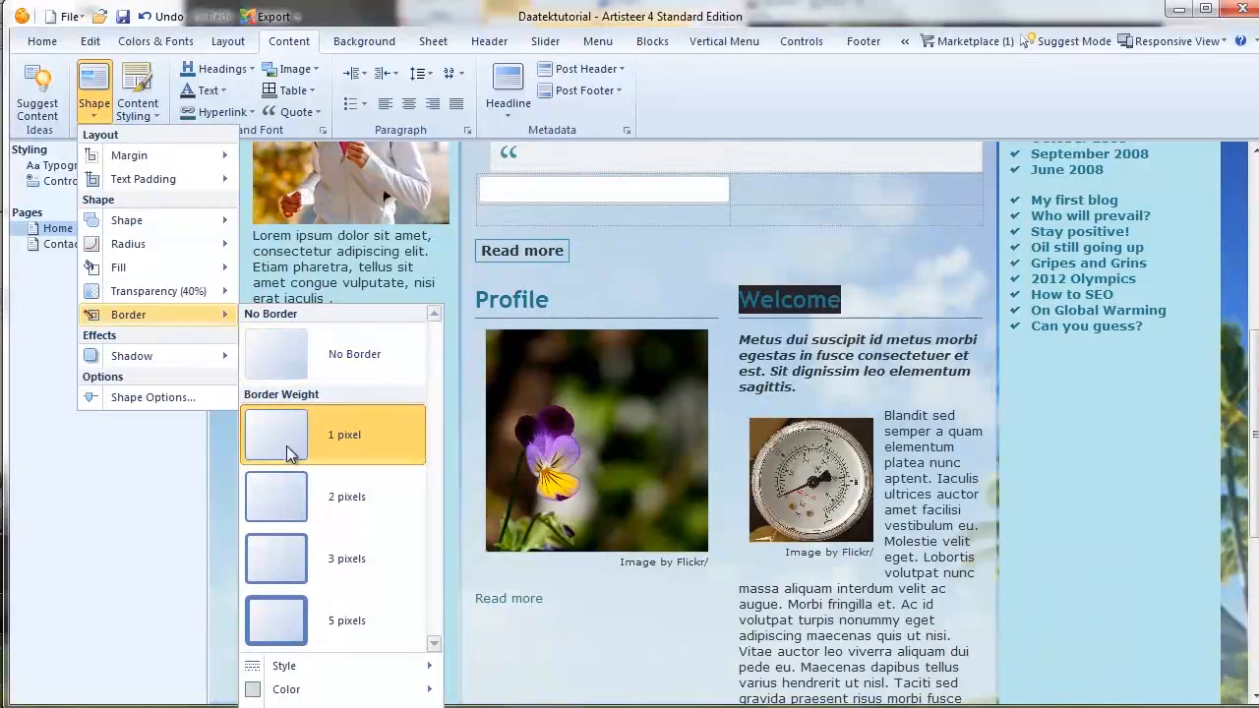
click(291, 615)
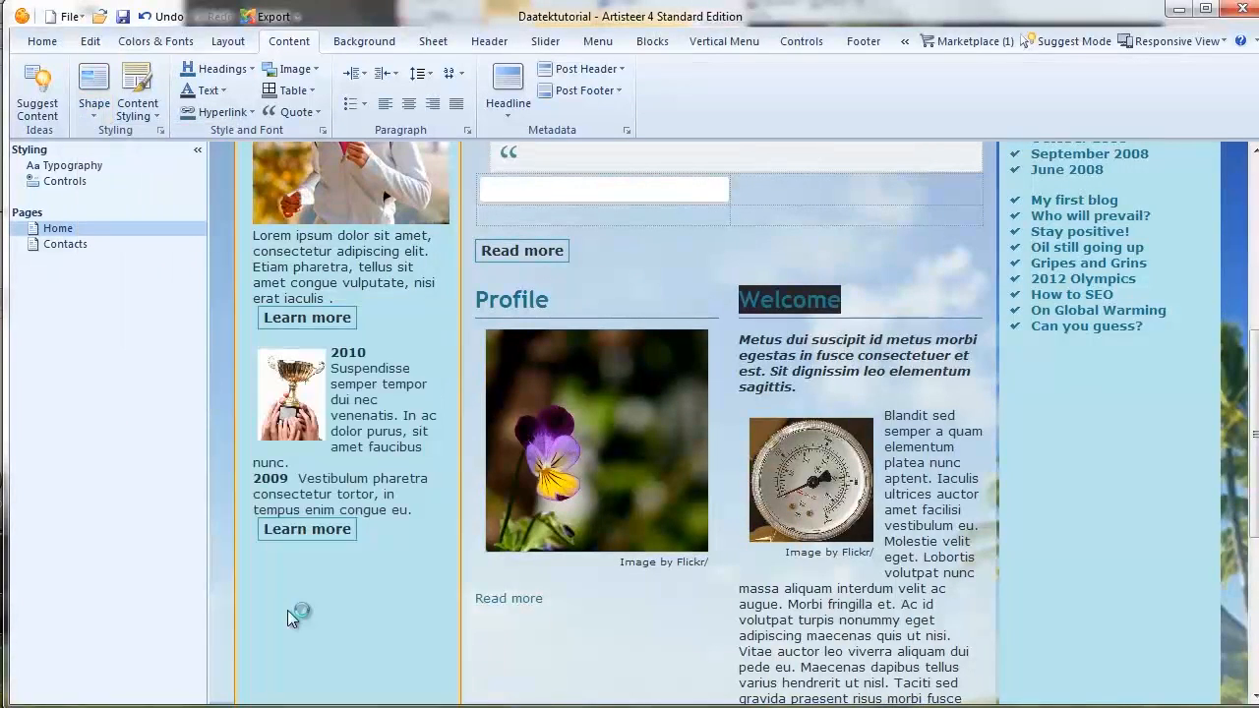
scroll(295, 605, down, 3)
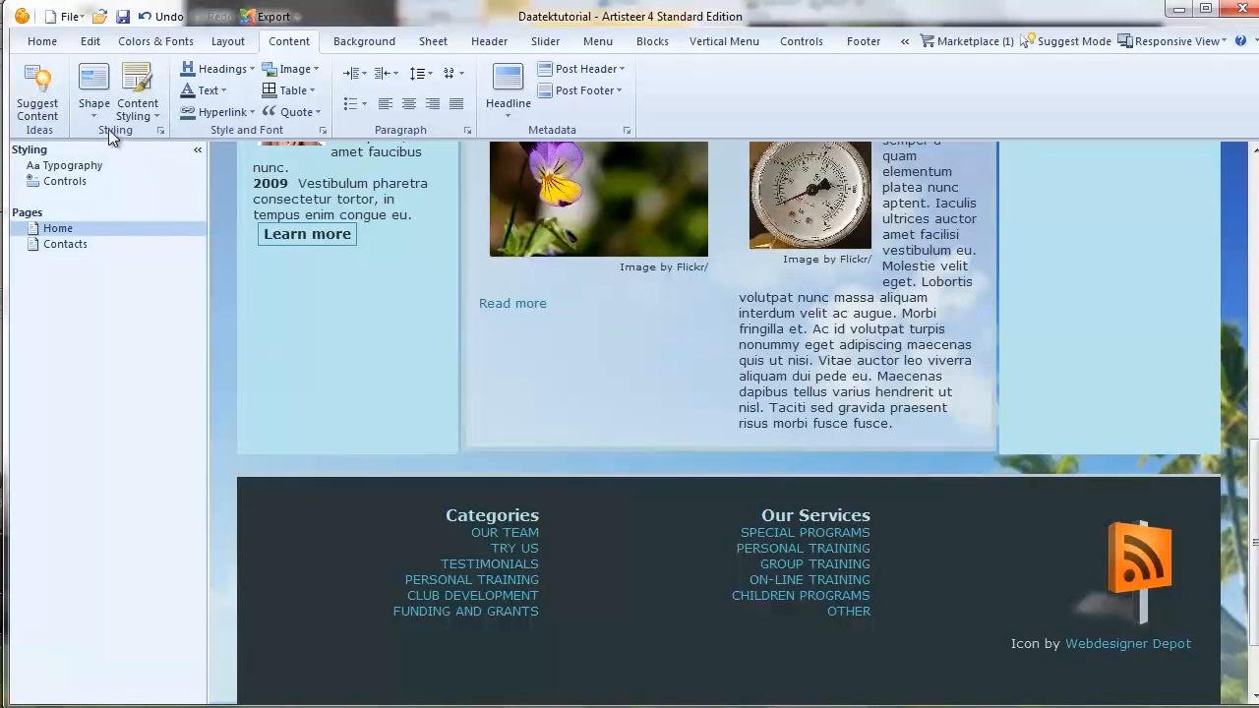
Step: Remove the transparency from the main content shape
click(95, 108)
mouse_move(112, 288)
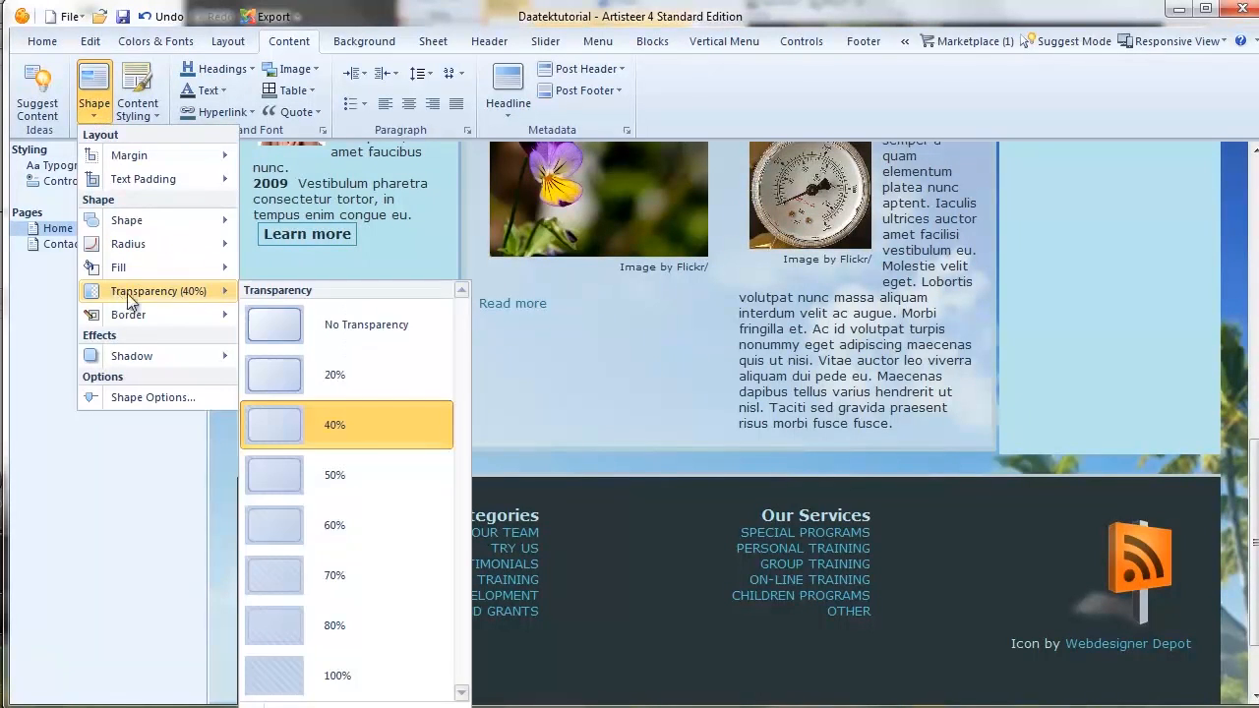
click(295, 324)
Step: Change the border color of the main content shape to red and check it around the introduction
click(99, 111)
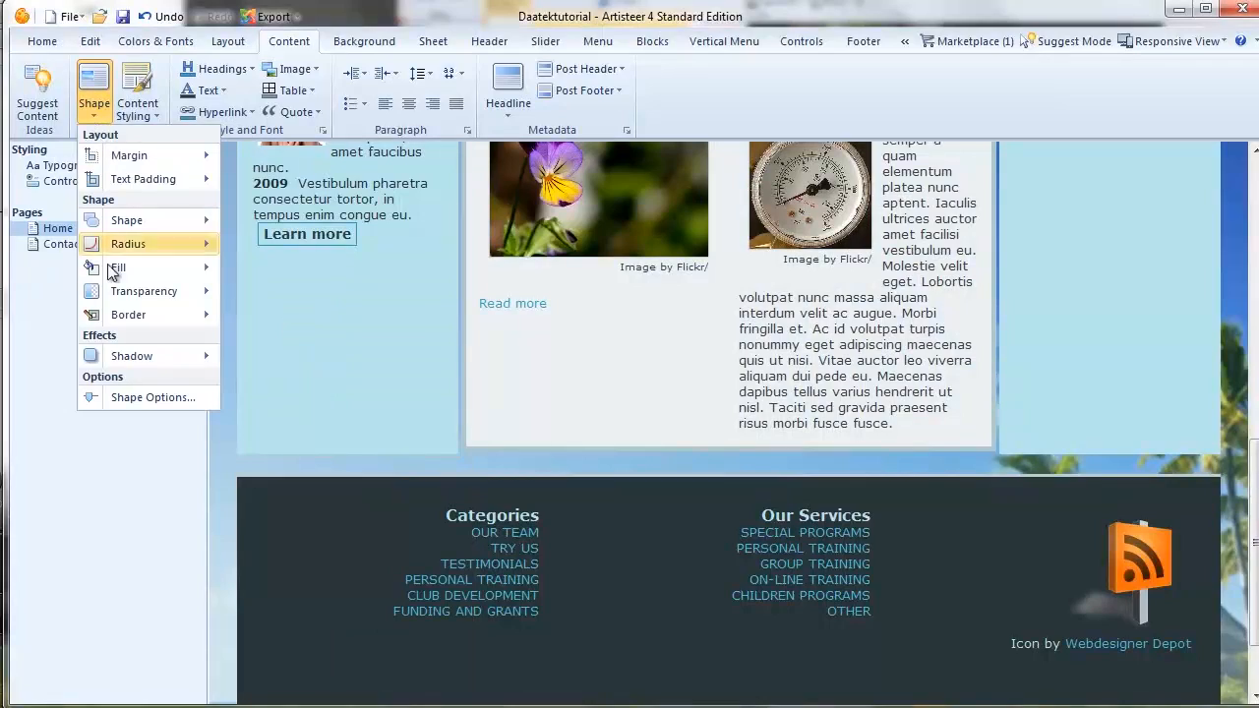
mouse_move(125, 315)
mouse_move(261, 688)
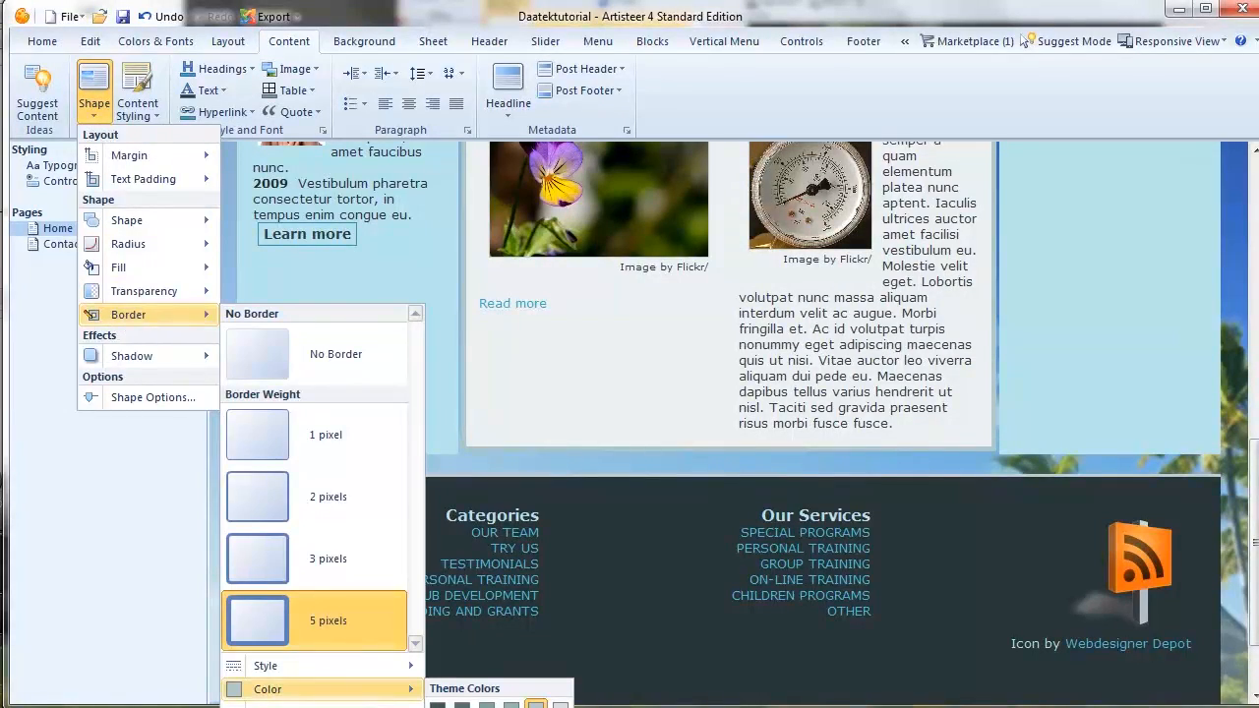
click(534, 704)
scroll(584, 622, up, 10)
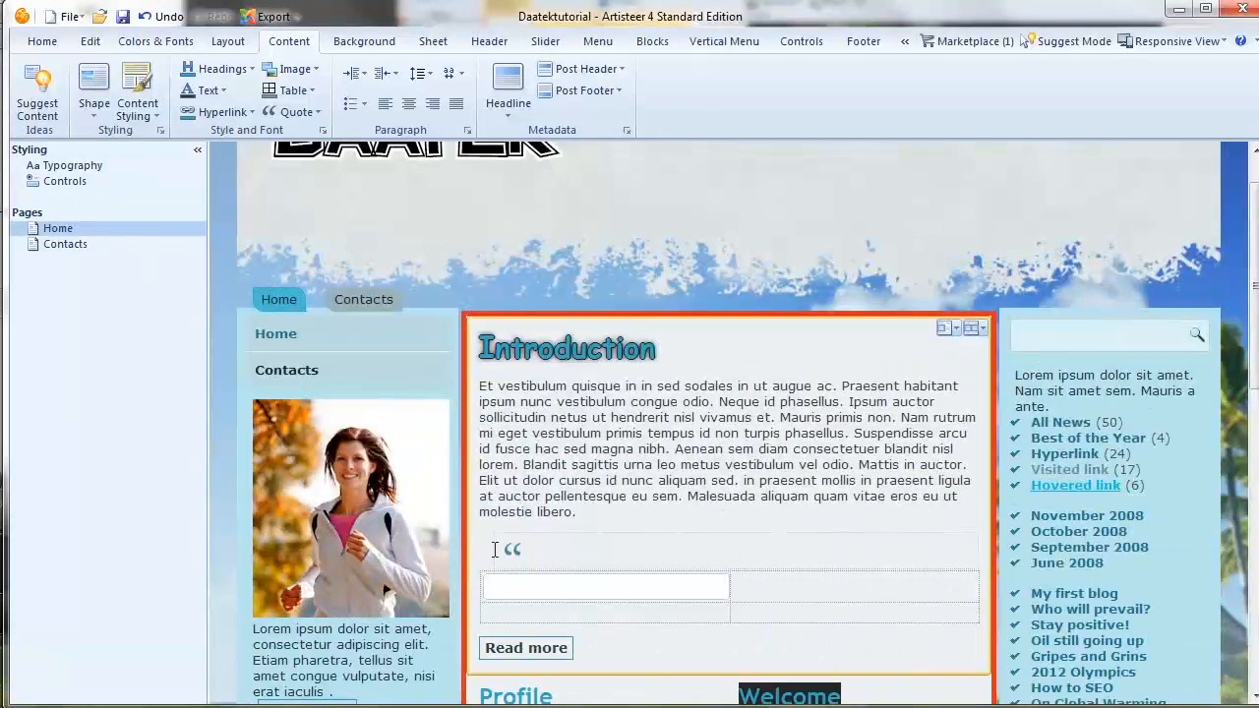
Step: Reduce the main content shape's border weight to 1 pixel and review the outline down the page
click(94, 93)
mouse_move(108, 314)
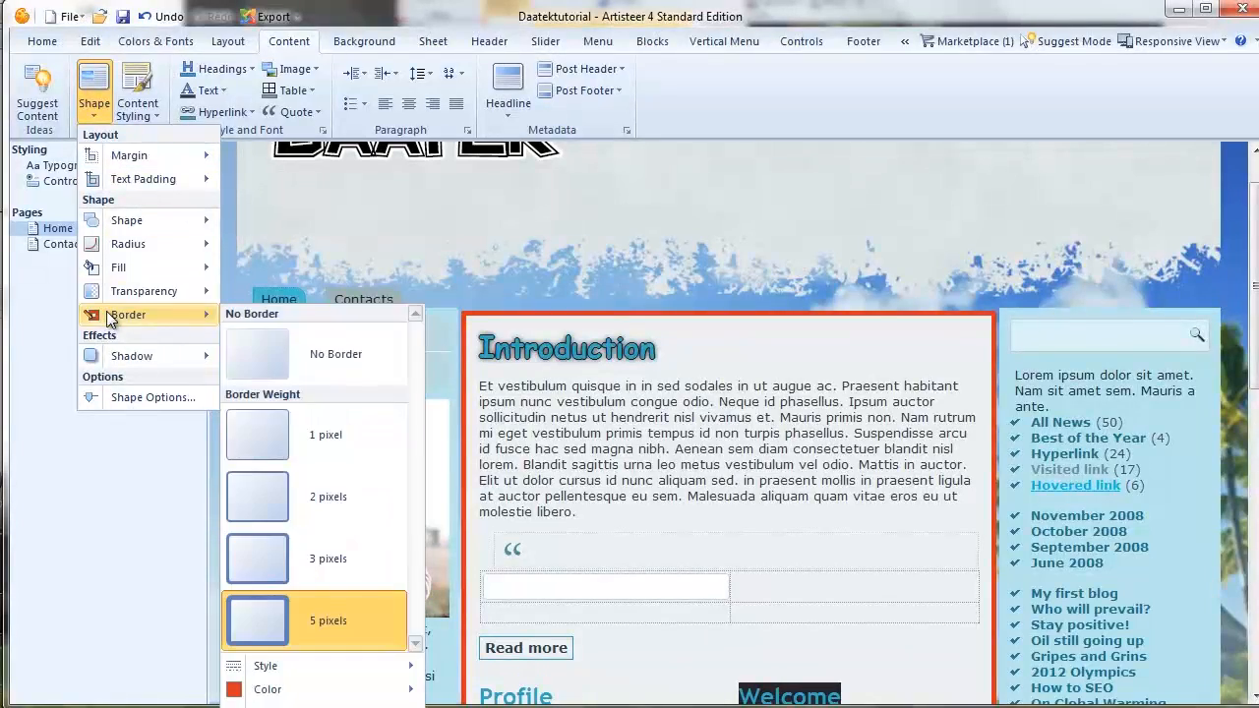
click(278, 427)
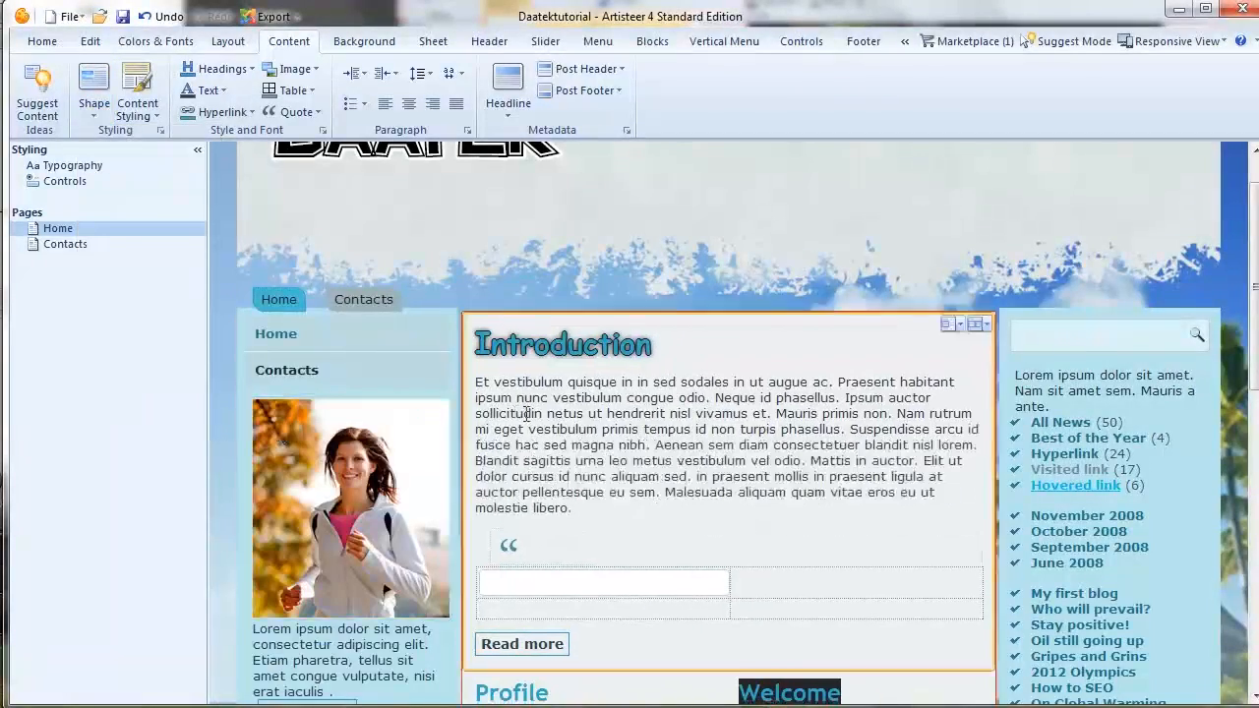
scroll(514, 413, down, 10)
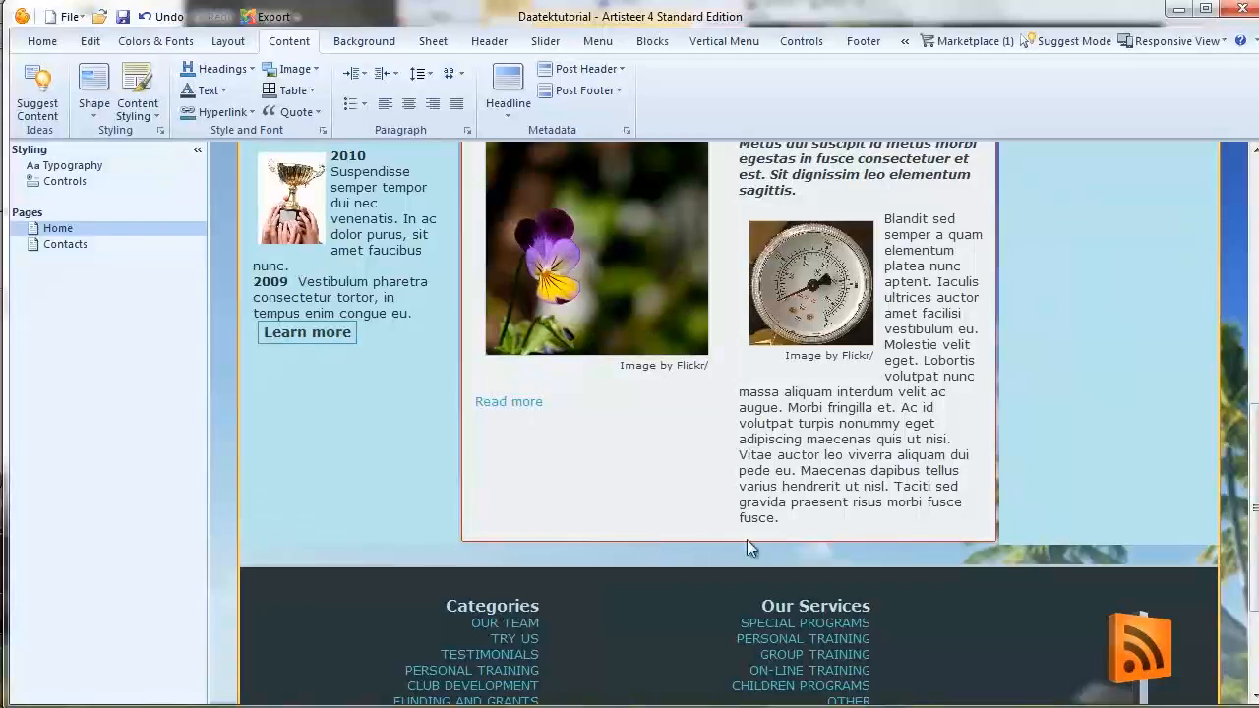
scroll(1025, 430, up, 10)
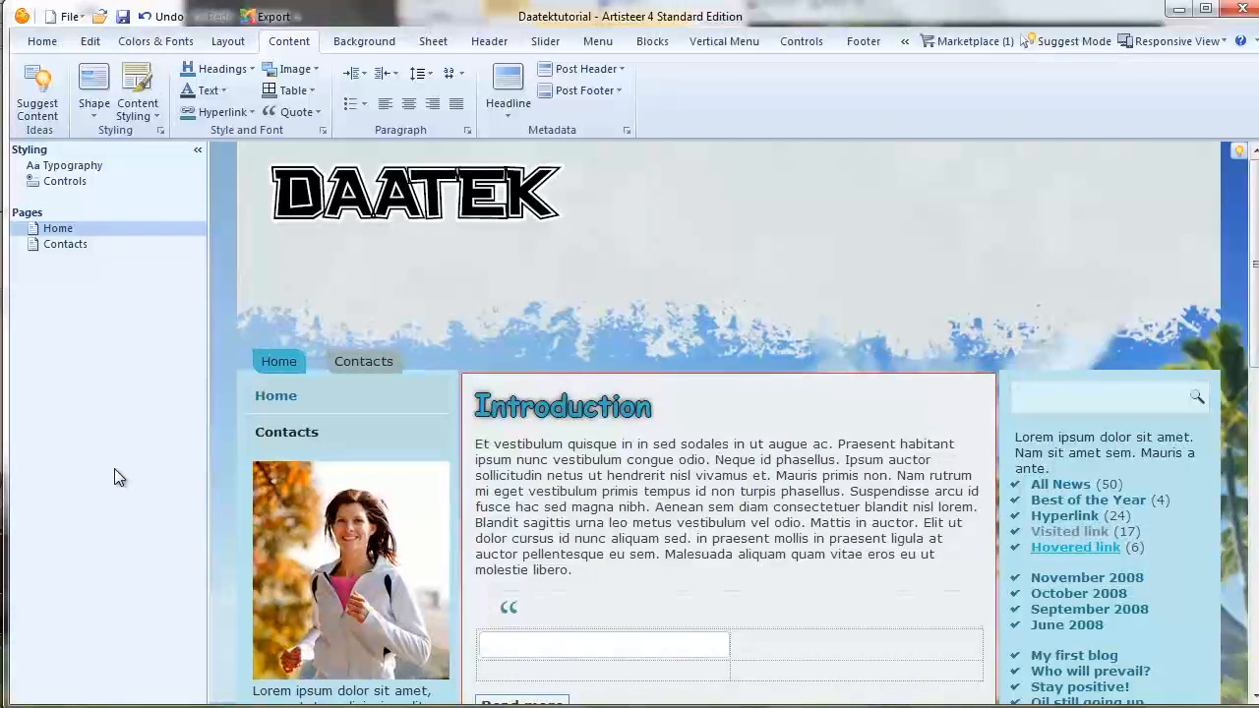
Step: Try the sixth Shadow preset on the main content shape and inspect its lower edge
click(96, 106)
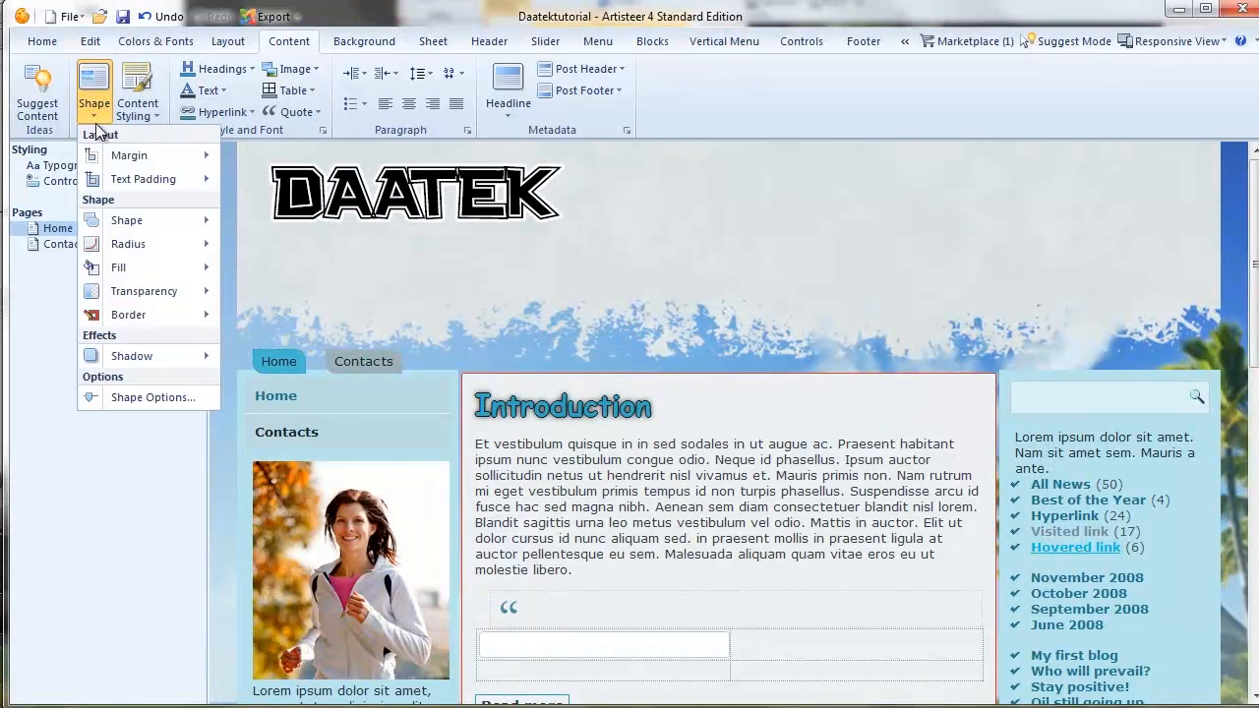
mouse_move(134, 359)
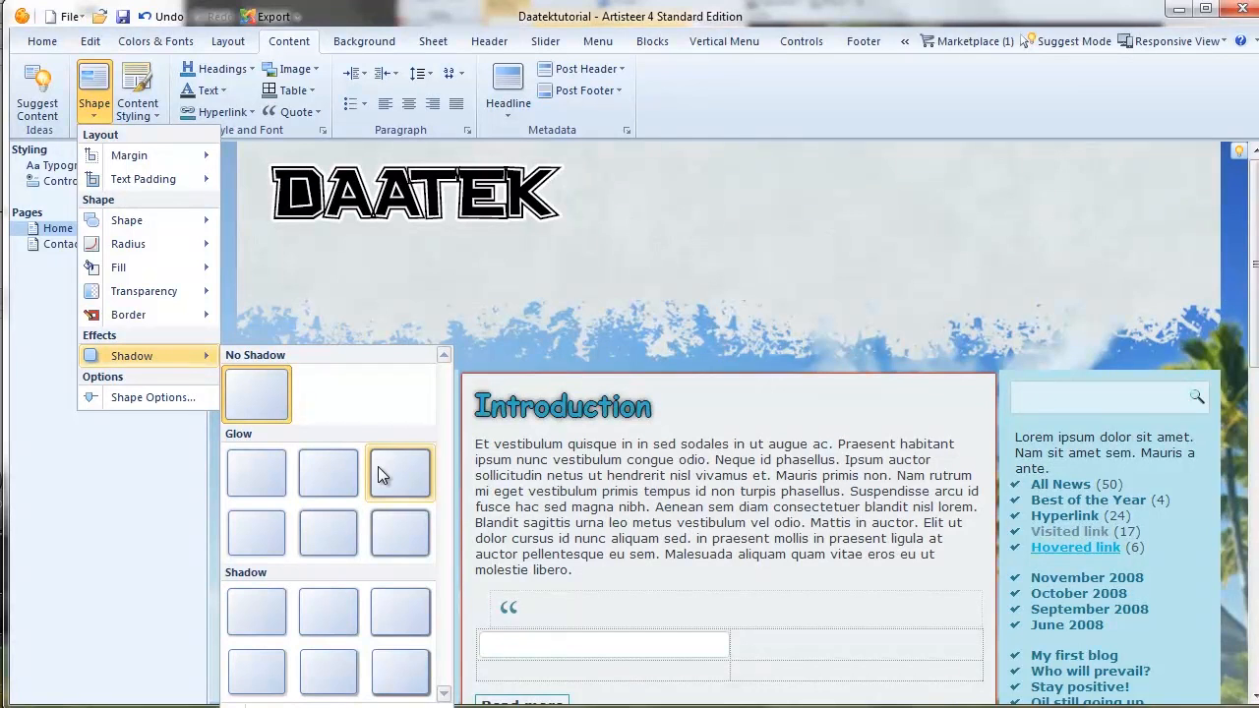
click(400, 655)
scroll(411, 531, down, 10)
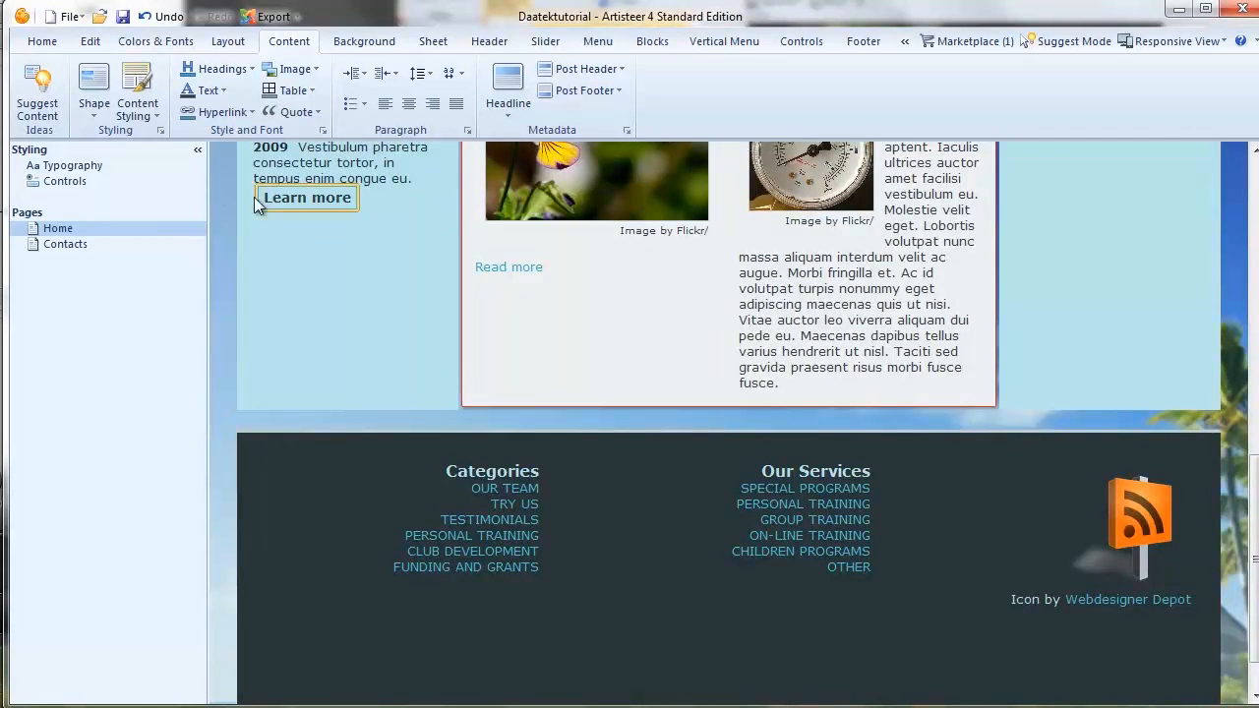
Step: Remove the shadow from the main content shape and review its edges down the page
click(93, 110)
mouse_move(107, 357)
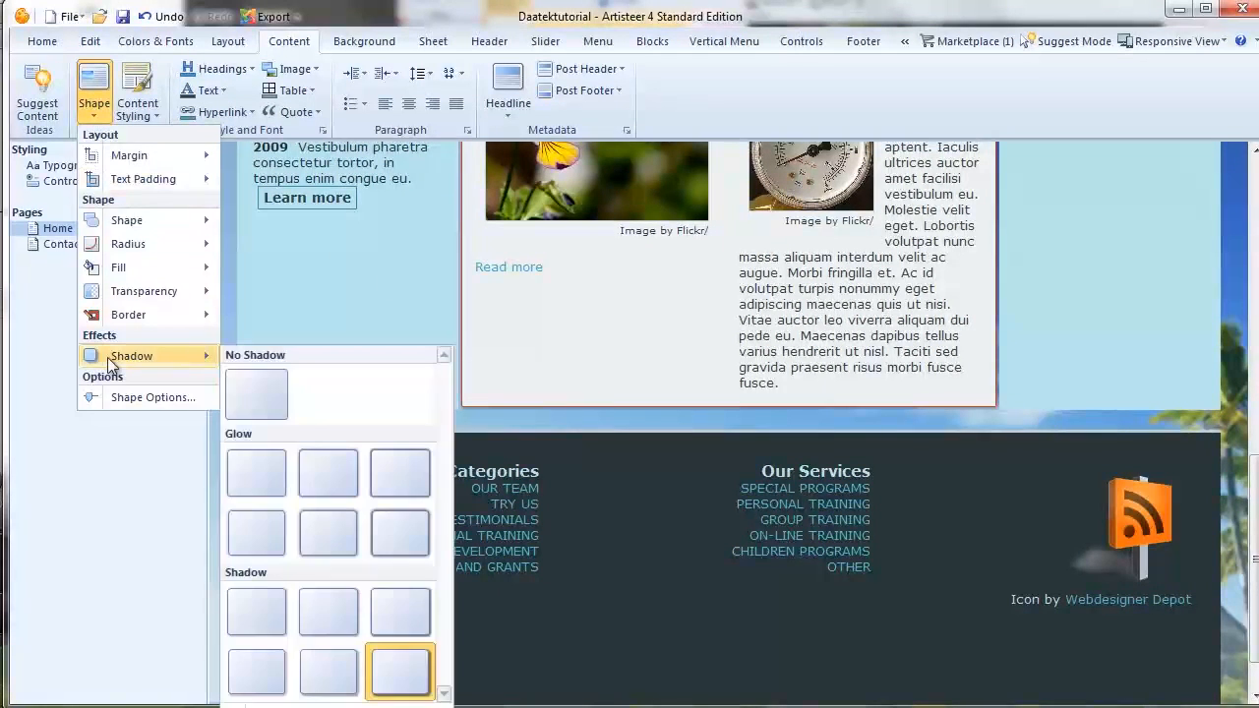
click(288, 386)
scroll(462, 374, up, 10)
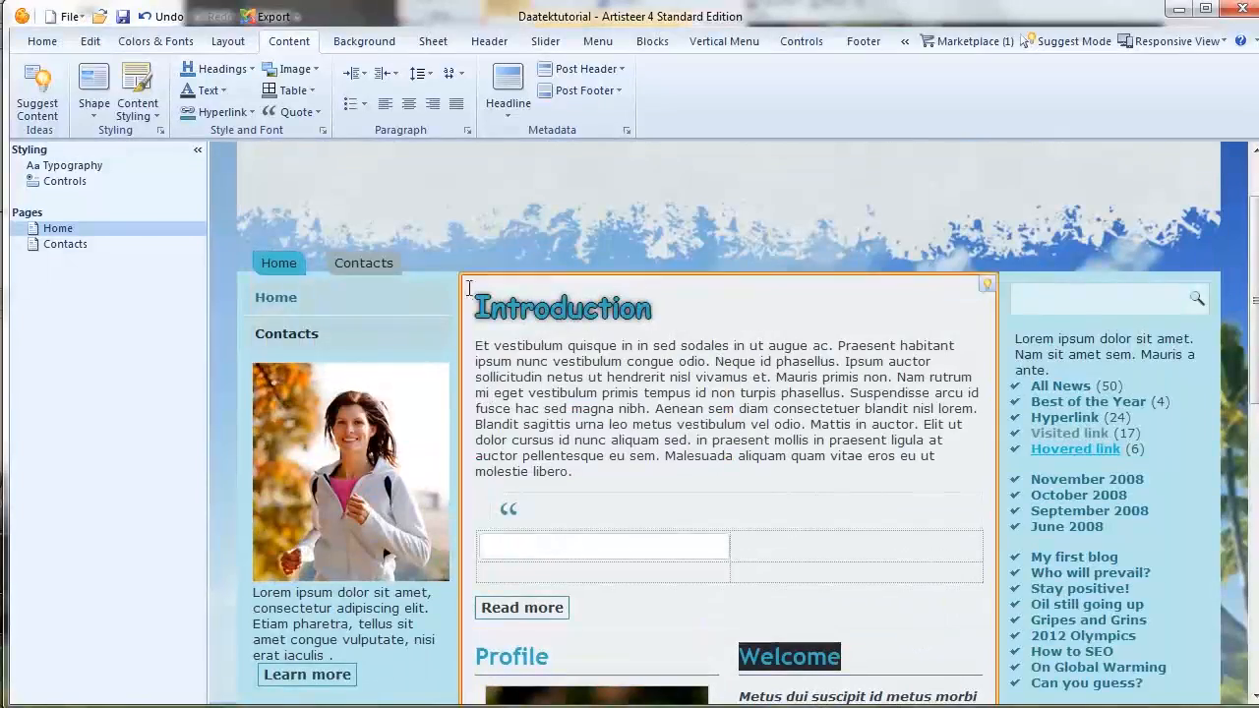
scroll(982, 340, down, 5)
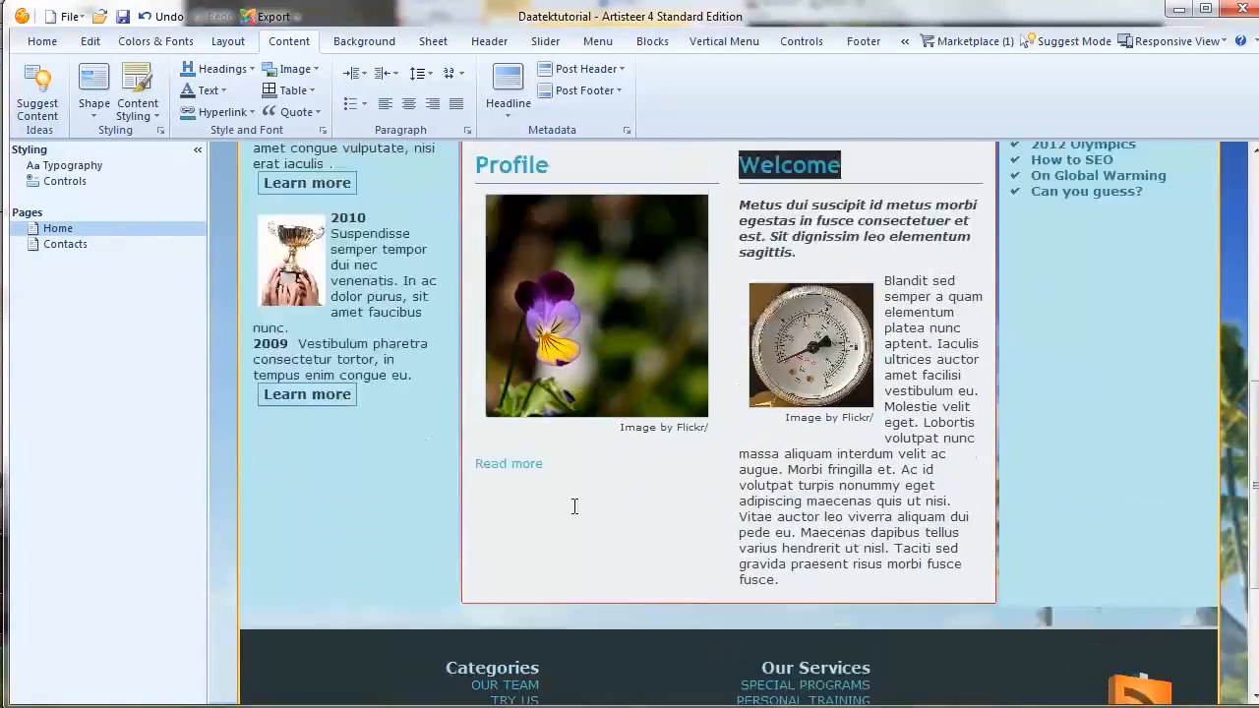
Step: Change the corner radius of the content cells in the content styling
scroll(574, 506, up, 2)
click(138, 98)
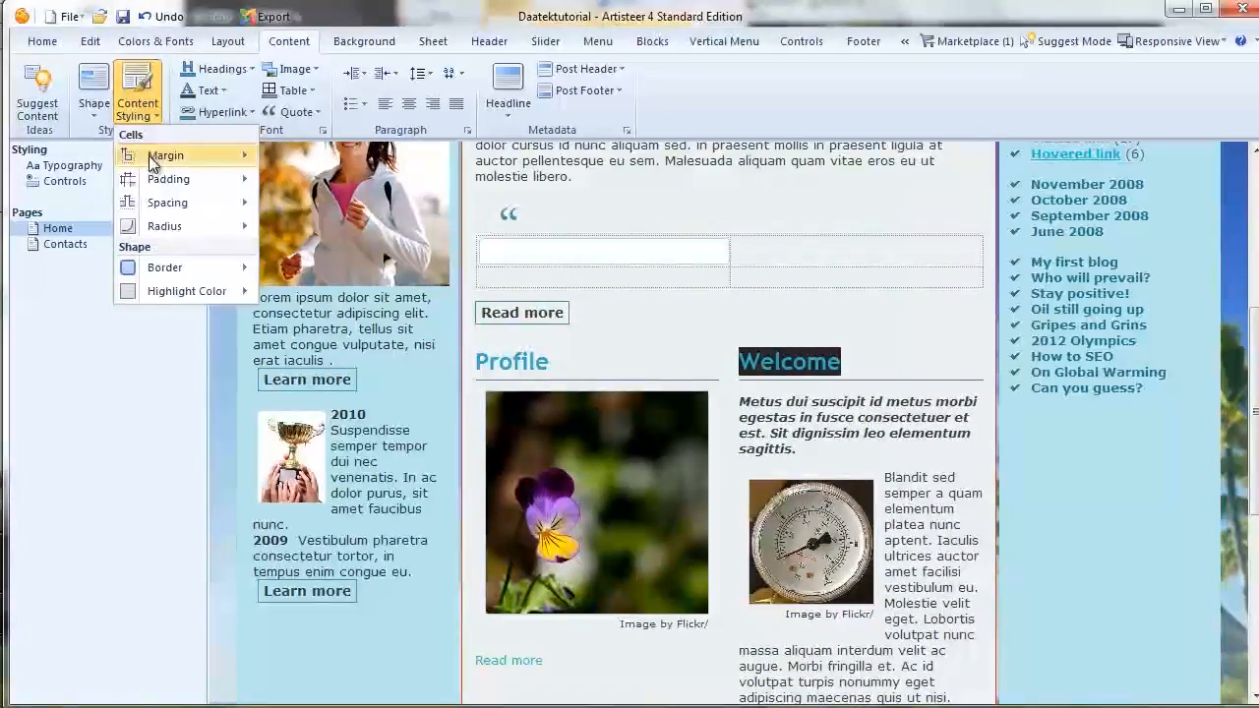
mouse_move(148, 277)
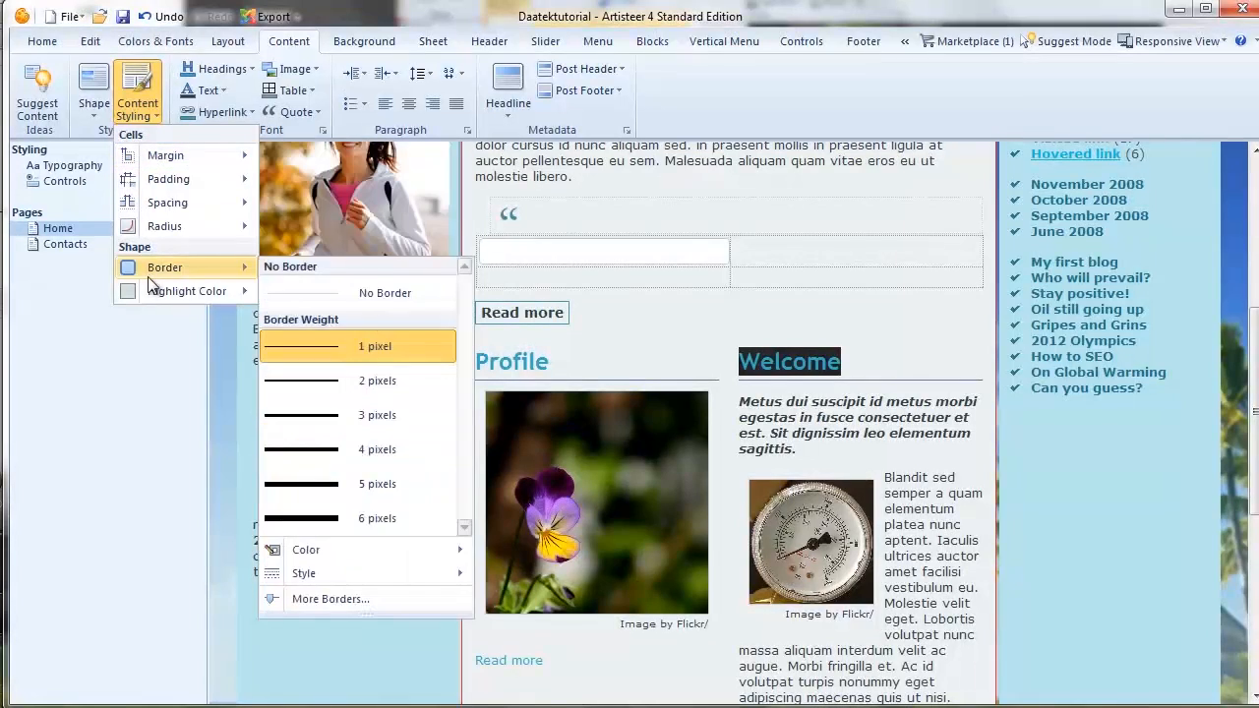
mouse_move(163, 226)
click(308, 654)
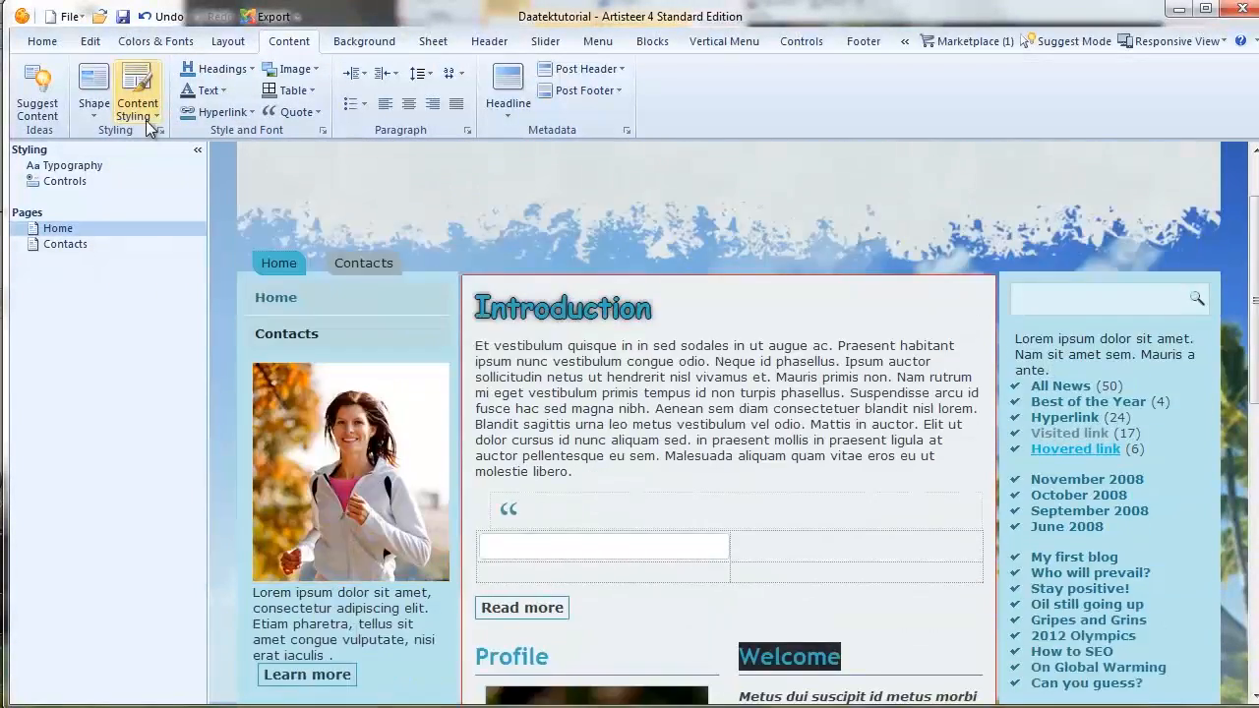
Step: Set the highlight color of the content cells to red, and look at their padding options without choosing one
click(137, 106)
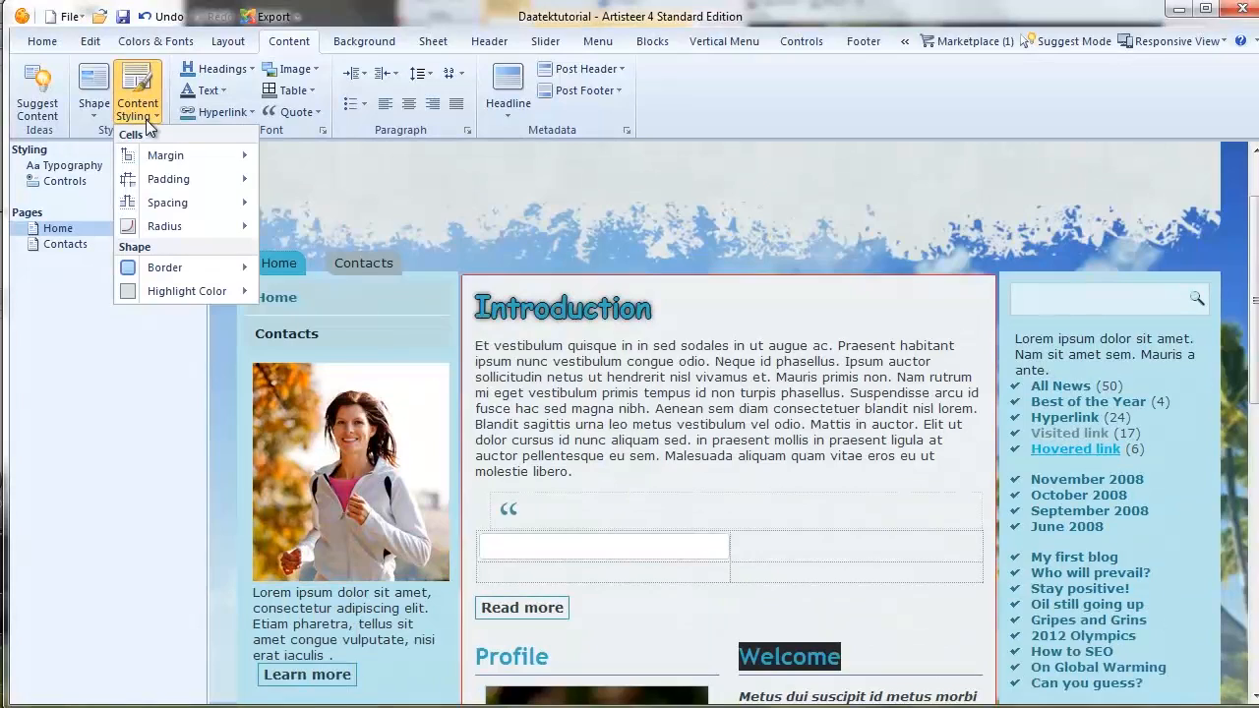
mouse_move(183, 291)
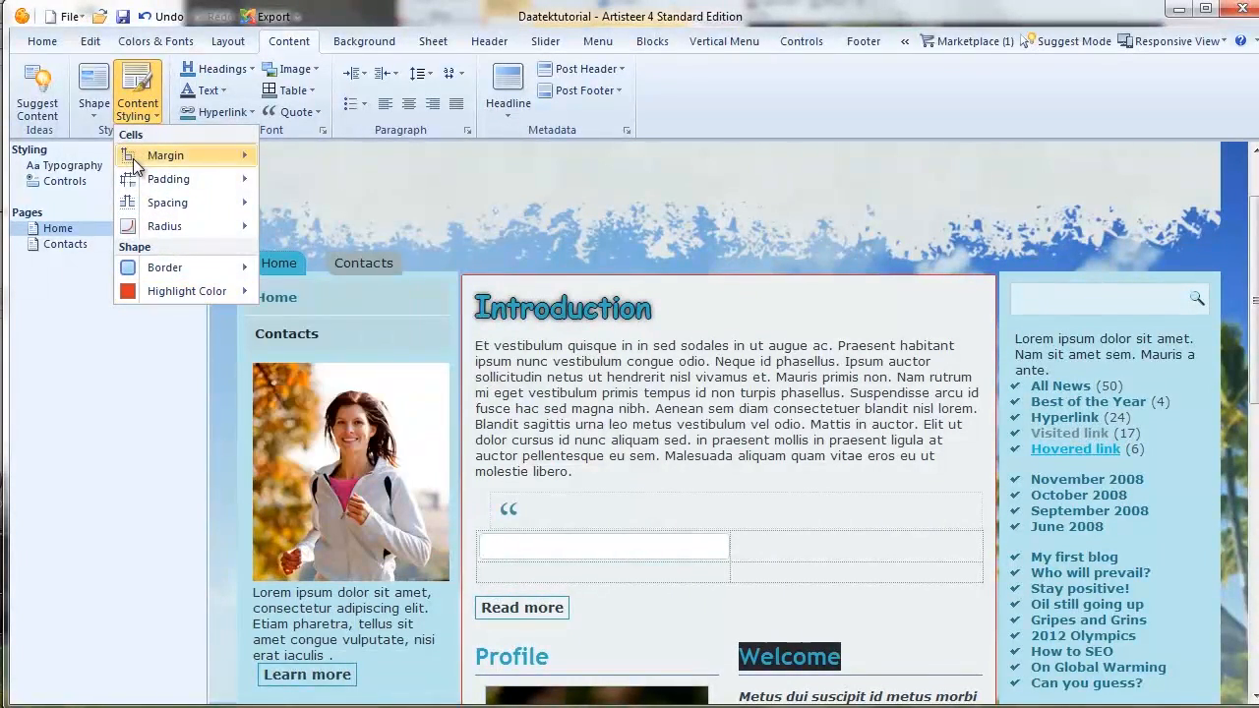
mouse_move(187, 173)
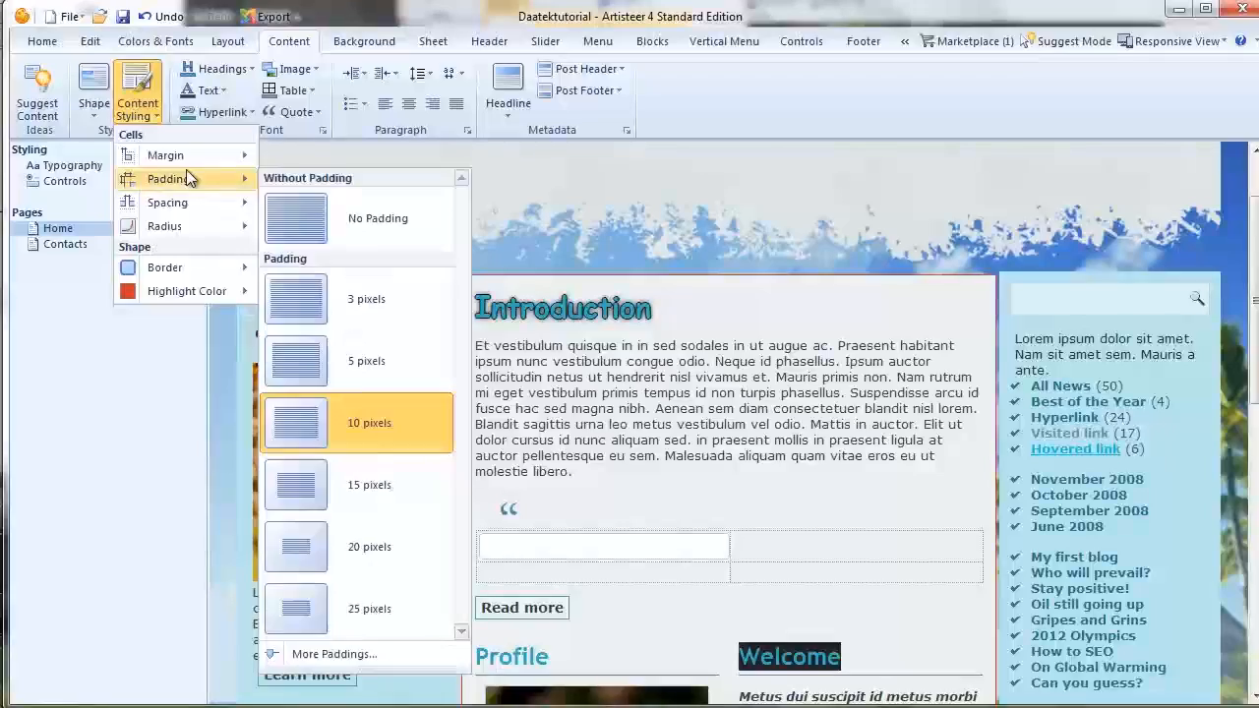
click(650, 367)
scroll(550, 366, down, 1)
scroll(711, 311, up, 1)
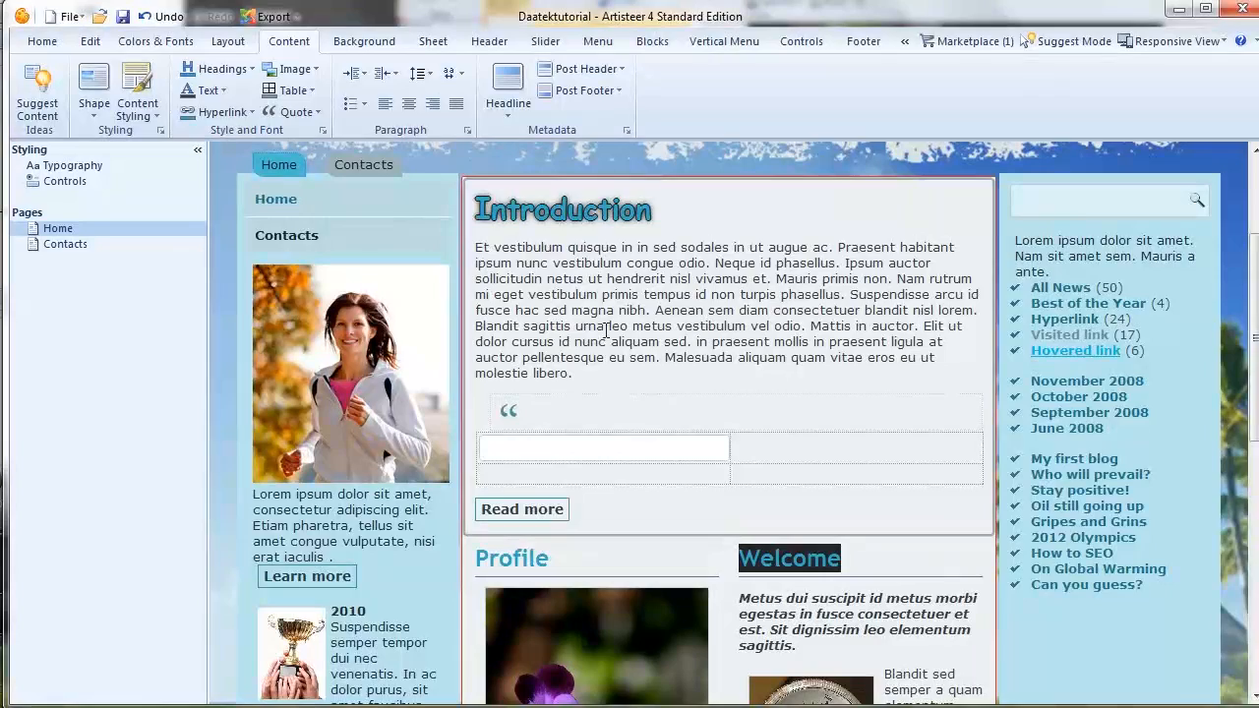
Step: Select the Introduction cell's contents and set the margin of the content cells to No Margin
drag(475, 209, 874, 528)
scroll(741, 404, down, 3)
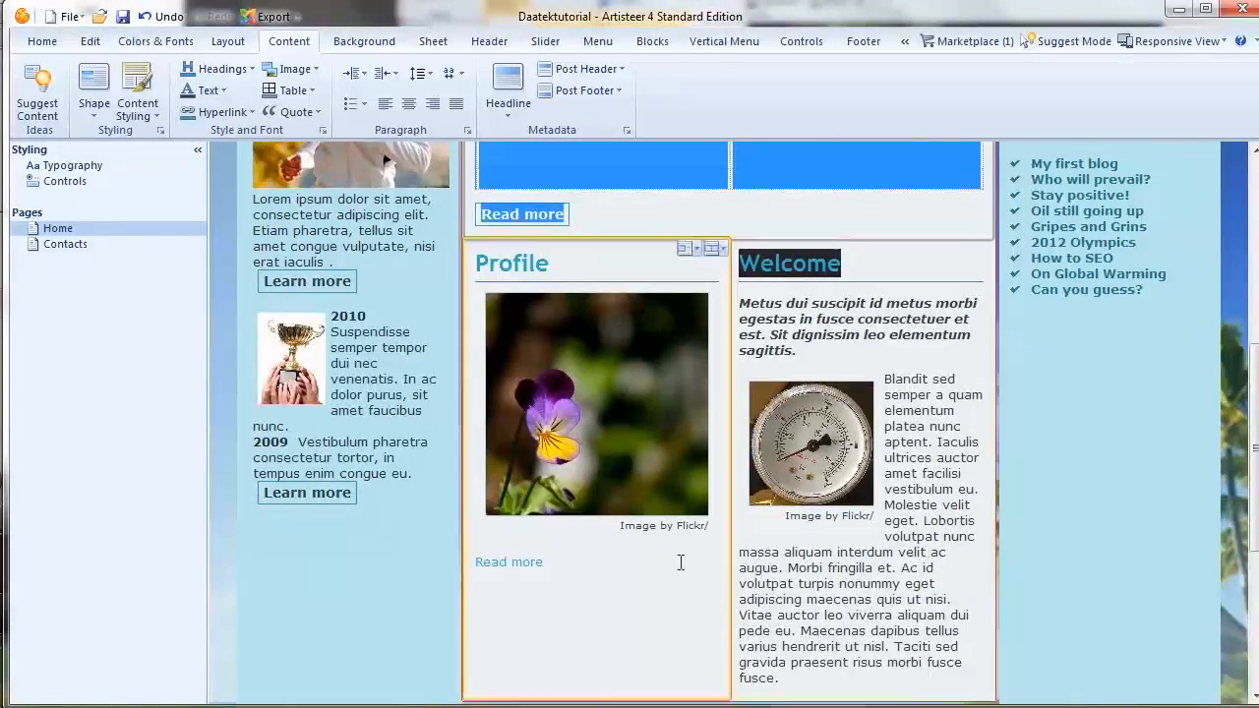
scroll(640, 576, down, 2)
scroll(838, 447, up, 5)
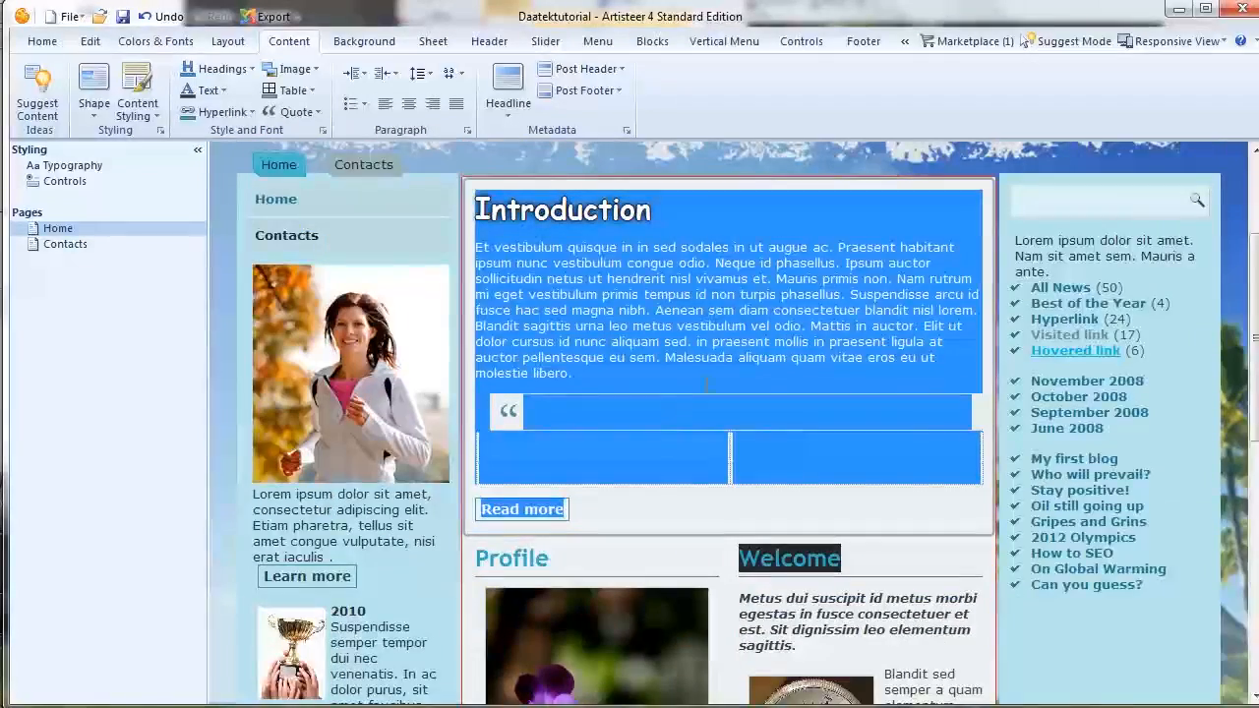
click(137, 113)
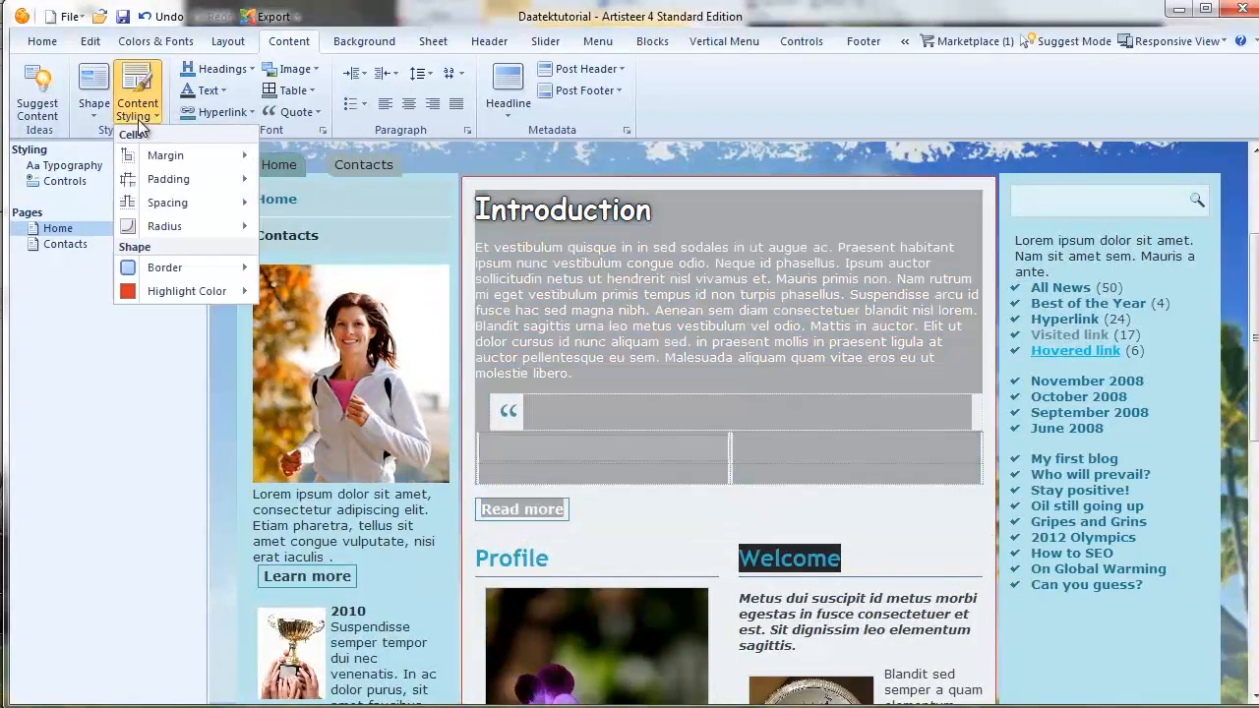
mouse_move(150, 163)
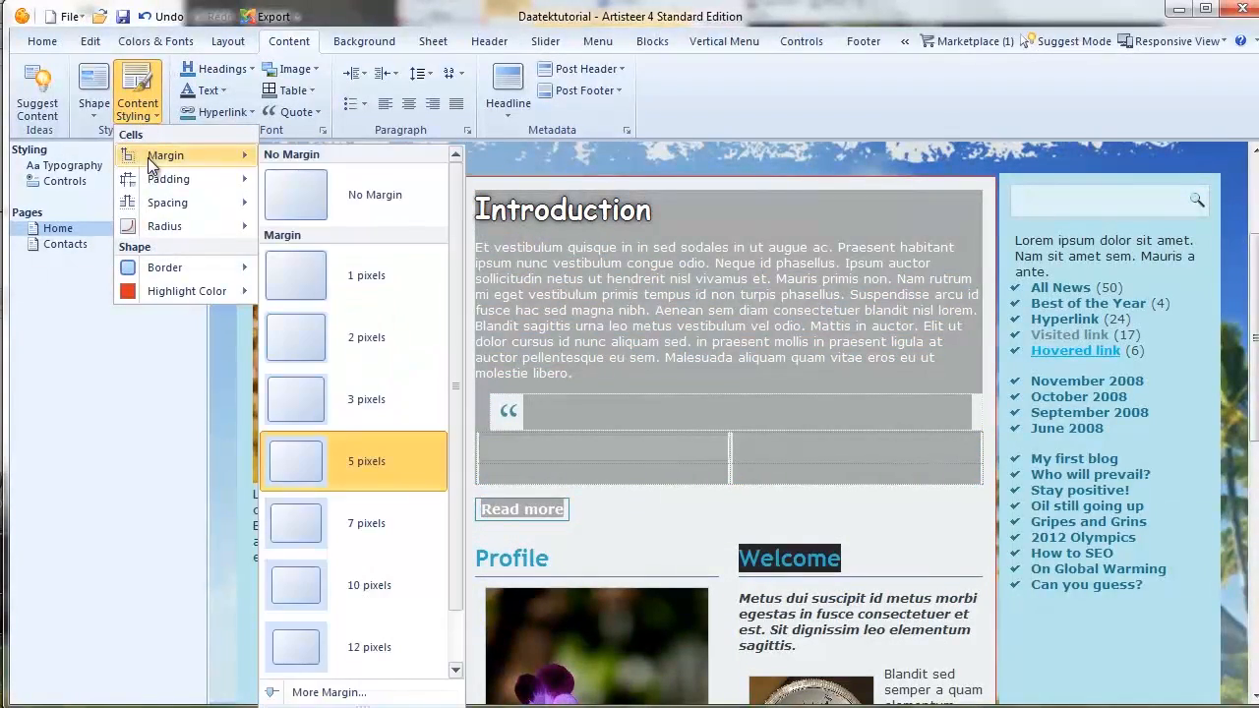
click(346, 184)
Step: Try No Padding on the content cells and check how close the Introduction text sits to the edges
click(145, 116)
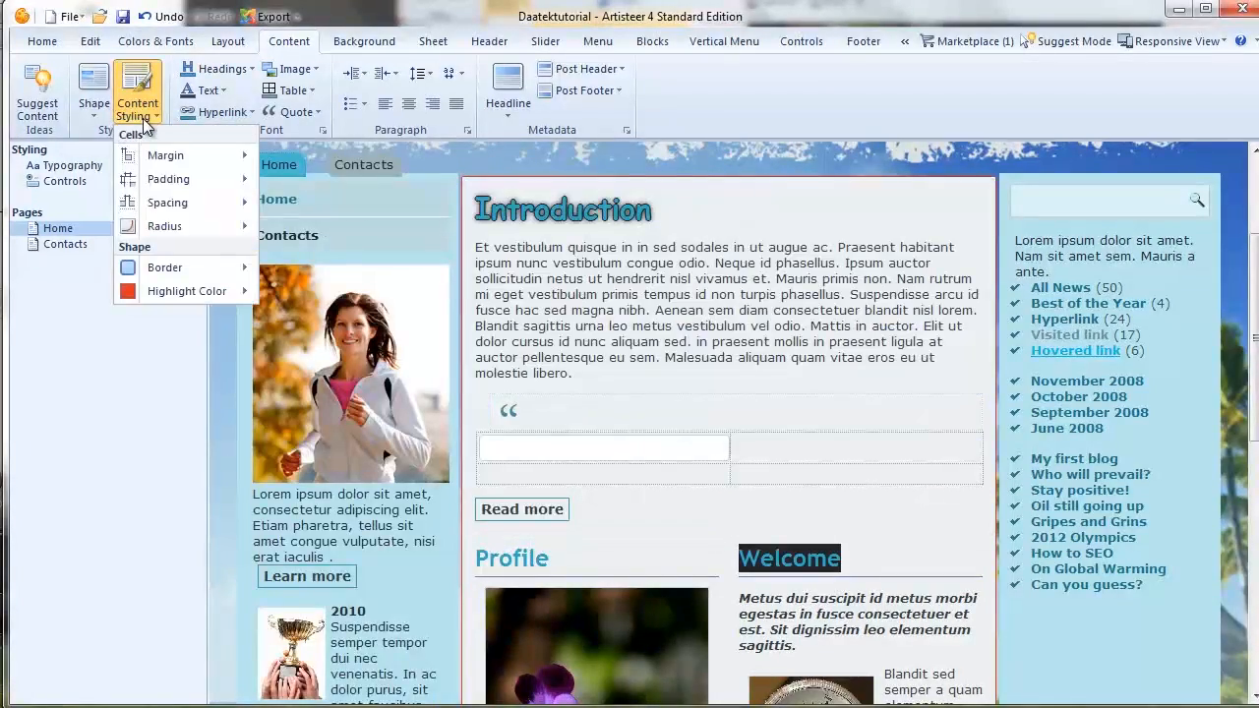
mouse_move(172, 185)
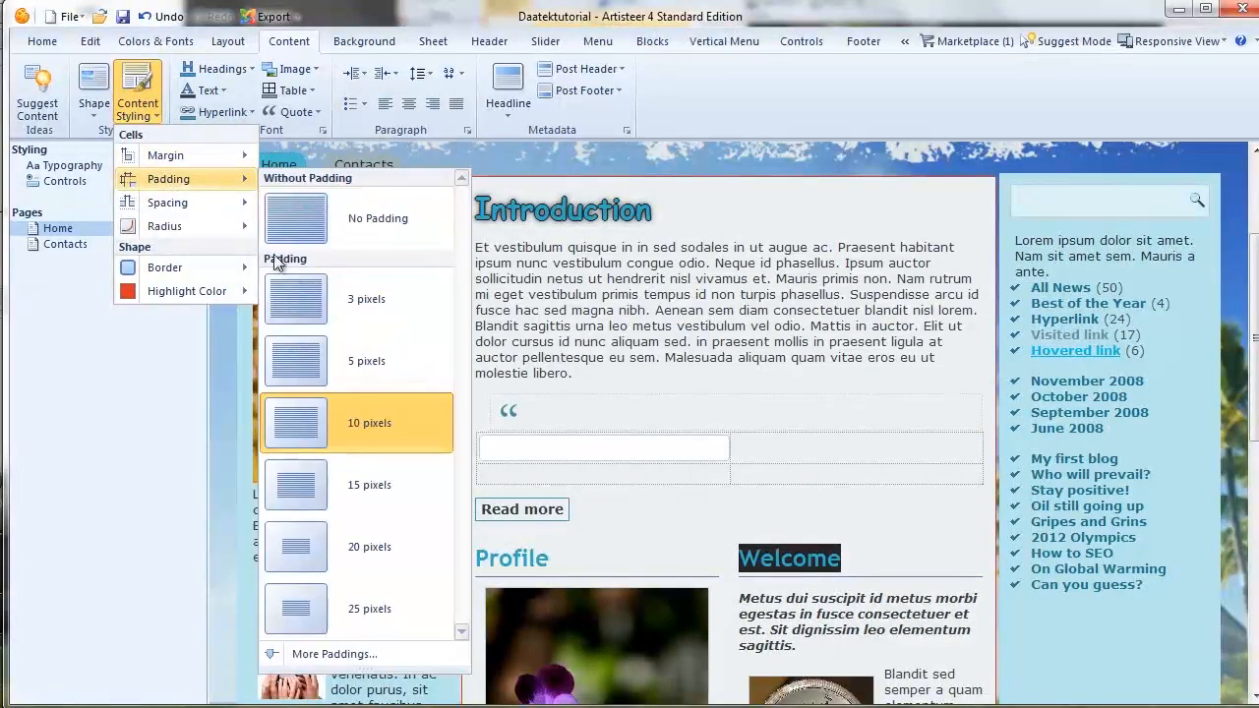
click(378, 218)
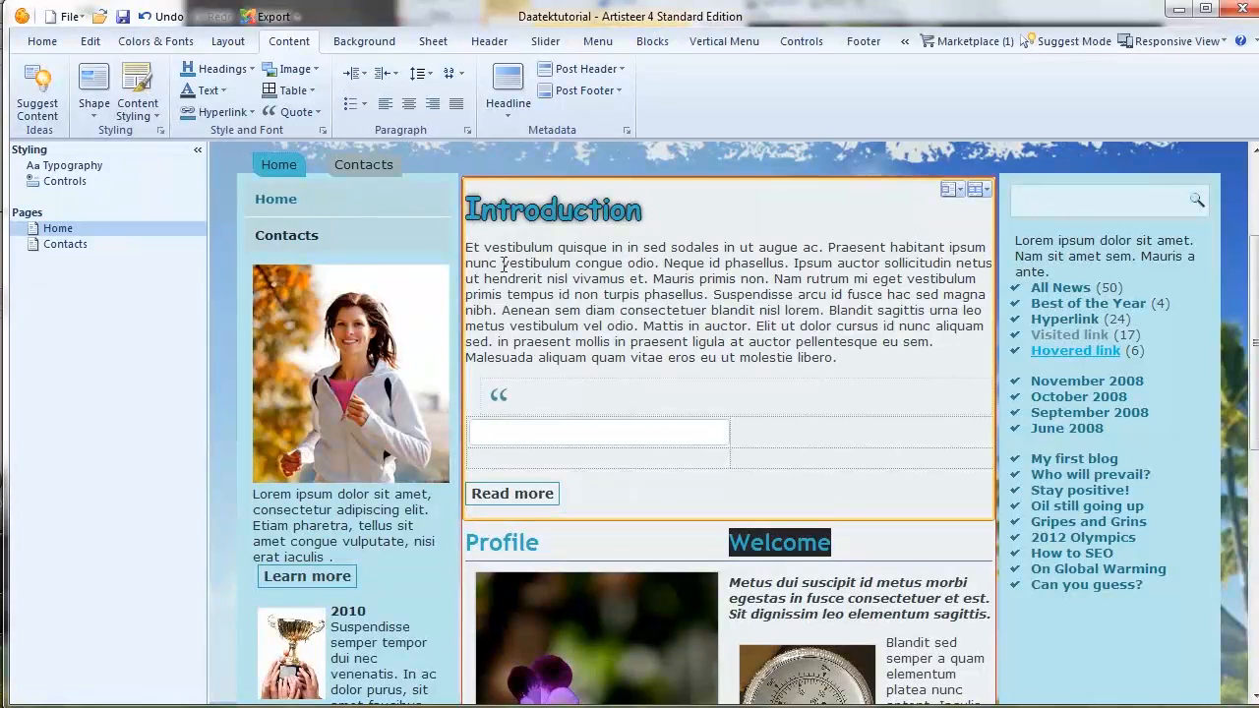
drag(858, 368, 471, 210)
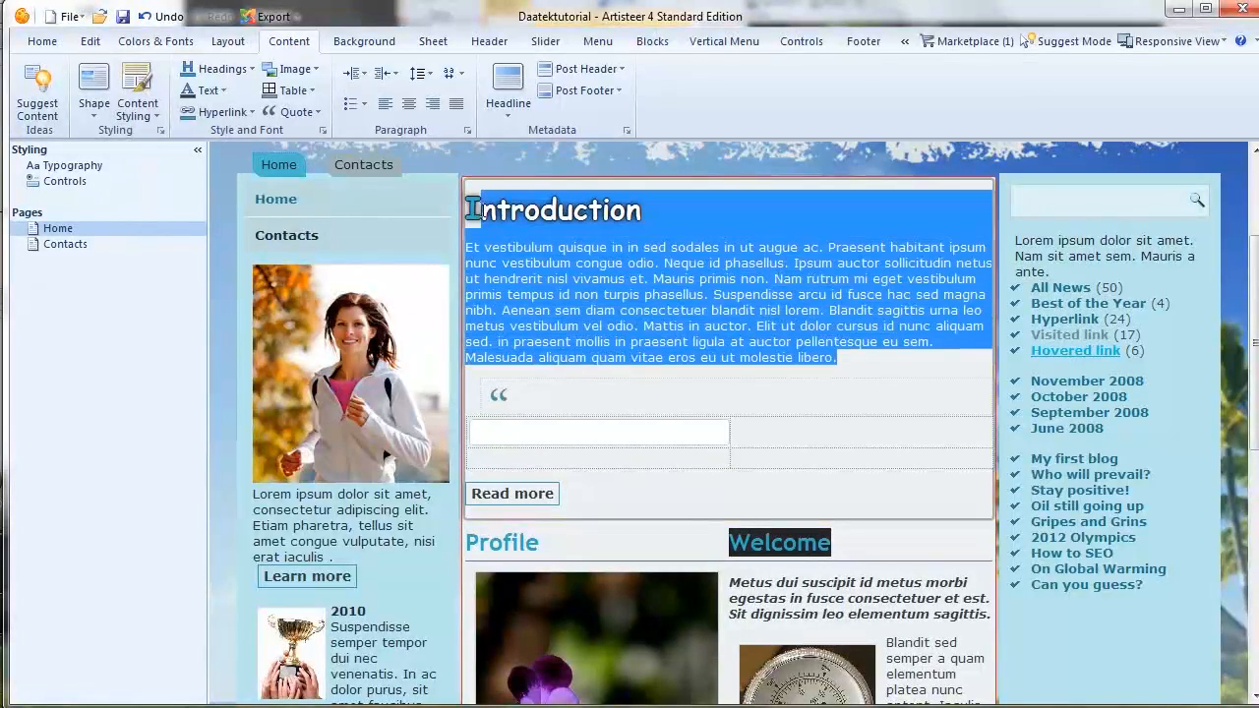
Step: Try a padding of 3 pixels on the content cells
click(138, 103)
mouse_move(169, 179)
click(312, 300)
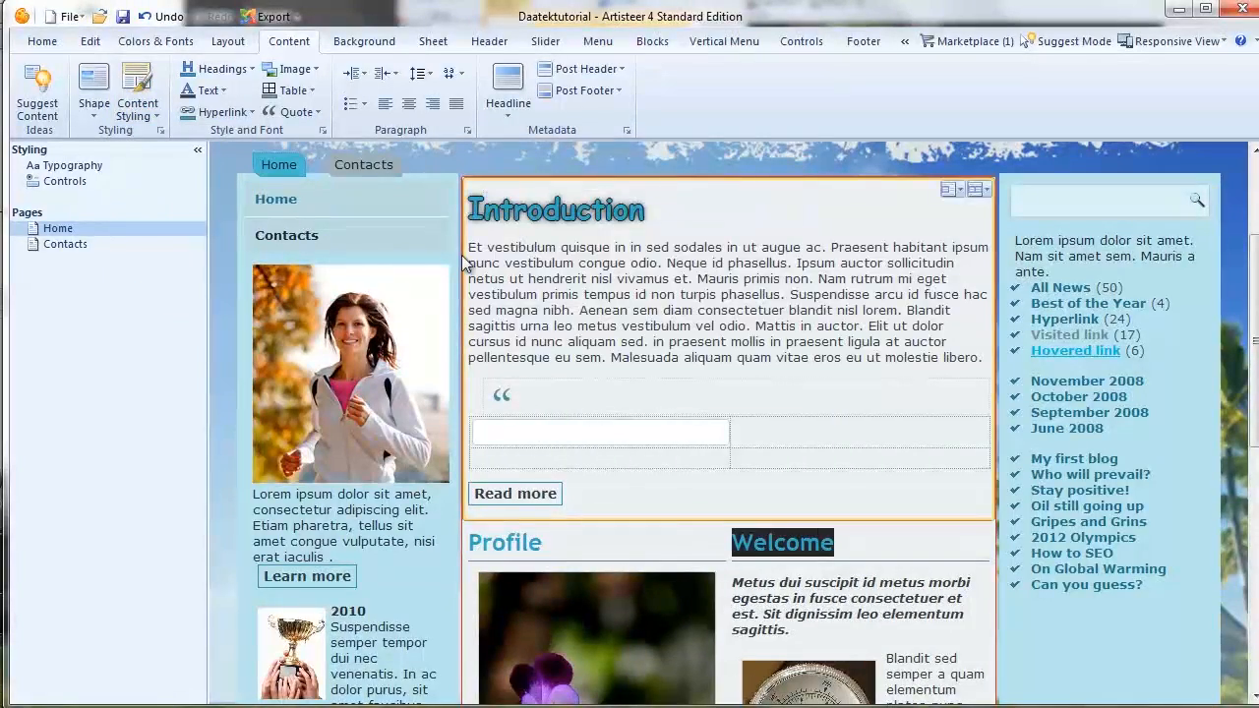
scroll(836, 229, up, 1)
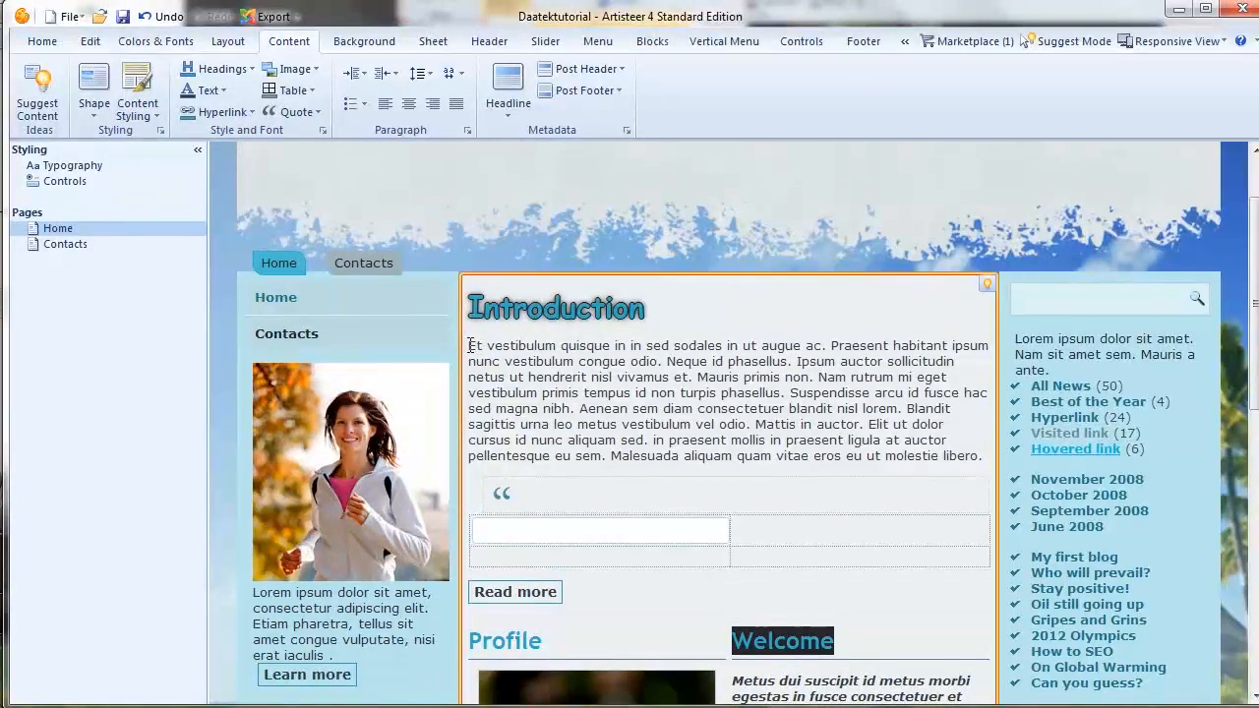
Step: Set the padding of the content cells to 5 pixels
drag(473, 347, 498, 396)
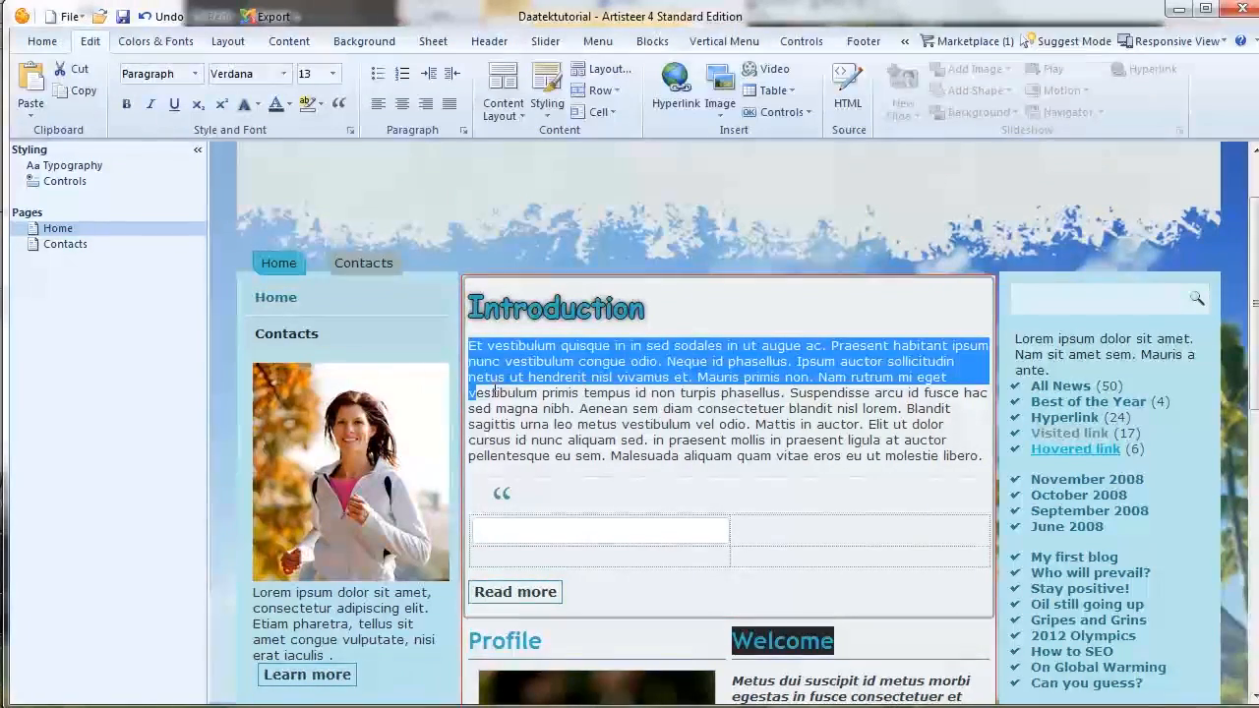
click(295, 44)
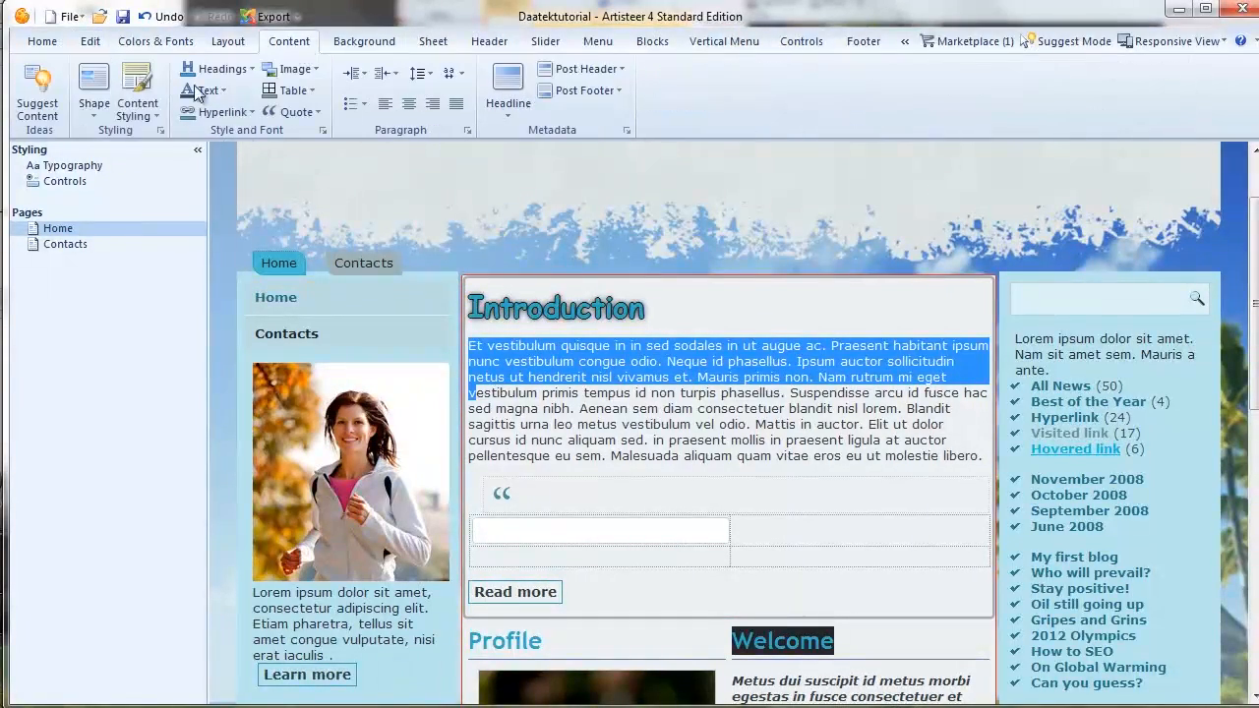
click(134, 115)
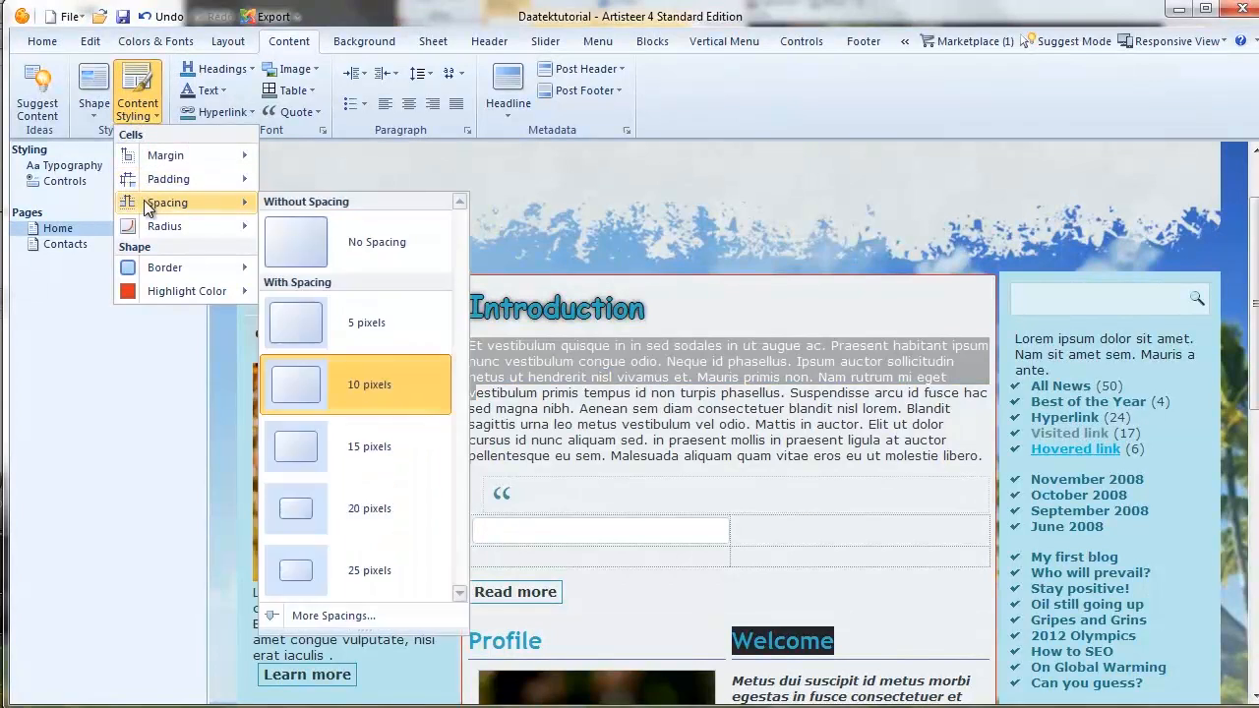
mouse_move(172, 179)
click(291, 364)
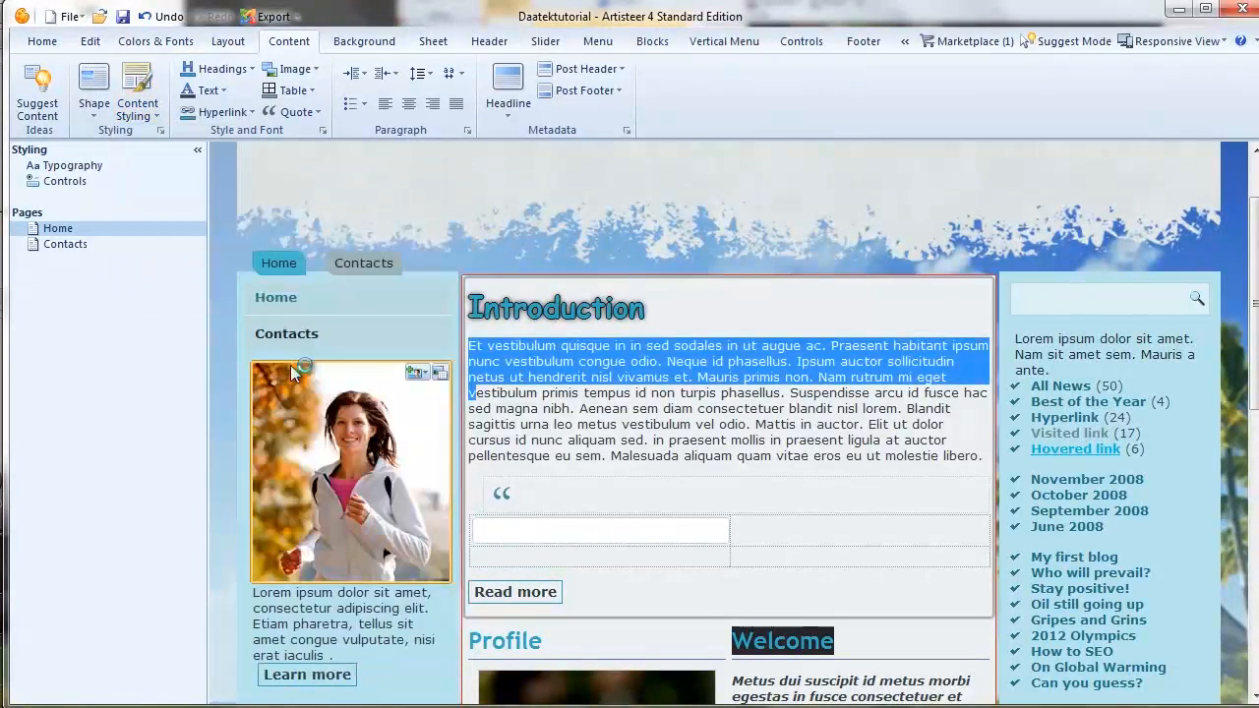
Step: Look at the cell radius options without choosing one, and review the content cells down the page
click(137, 107)
mouse_move(164, 226)
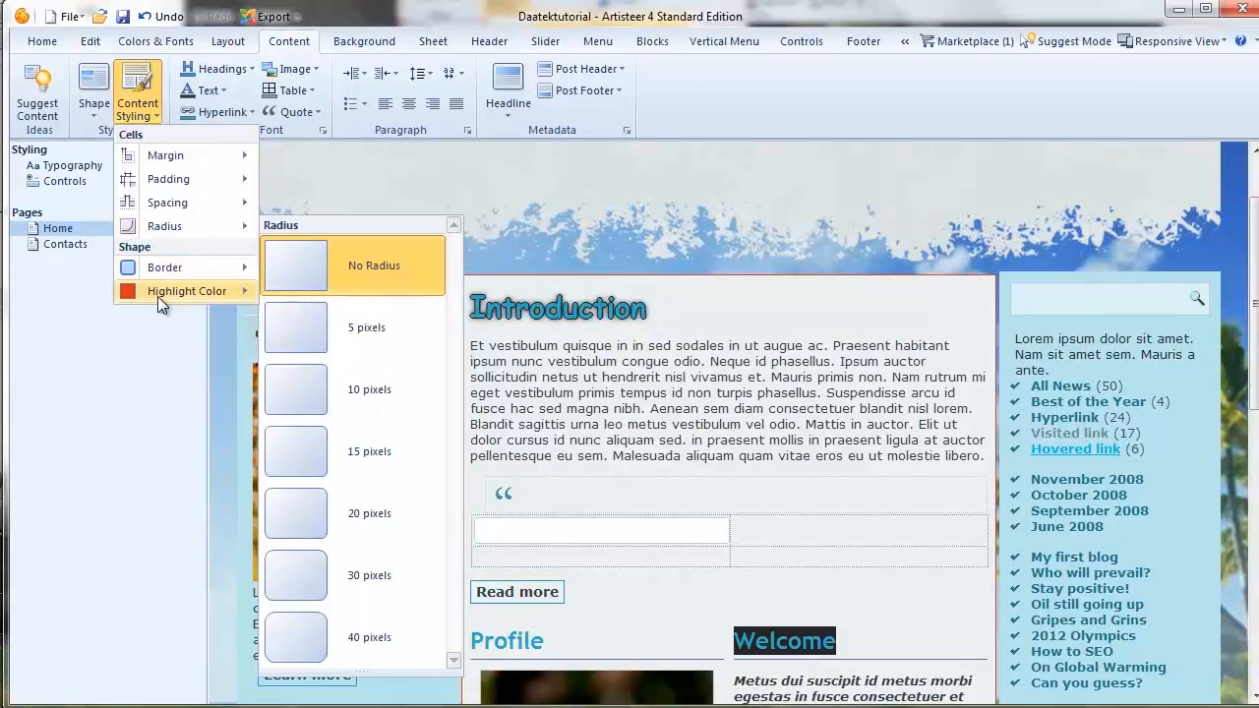
click(718, 349)
scroll(554, 348, down, 2)
scroll(548, 440, up, 2)
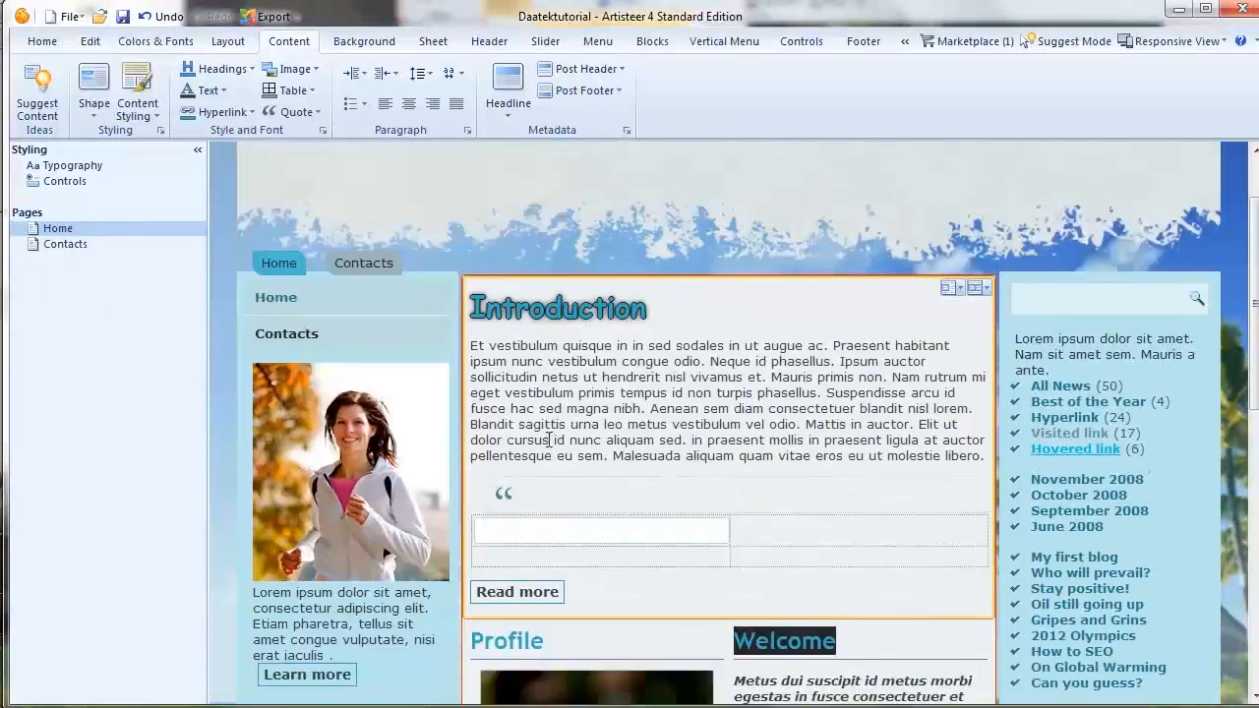
scroll(545, 423, up, 1)
scroll(541, 413, down, 4)
scroll(525, 382, up, 3)
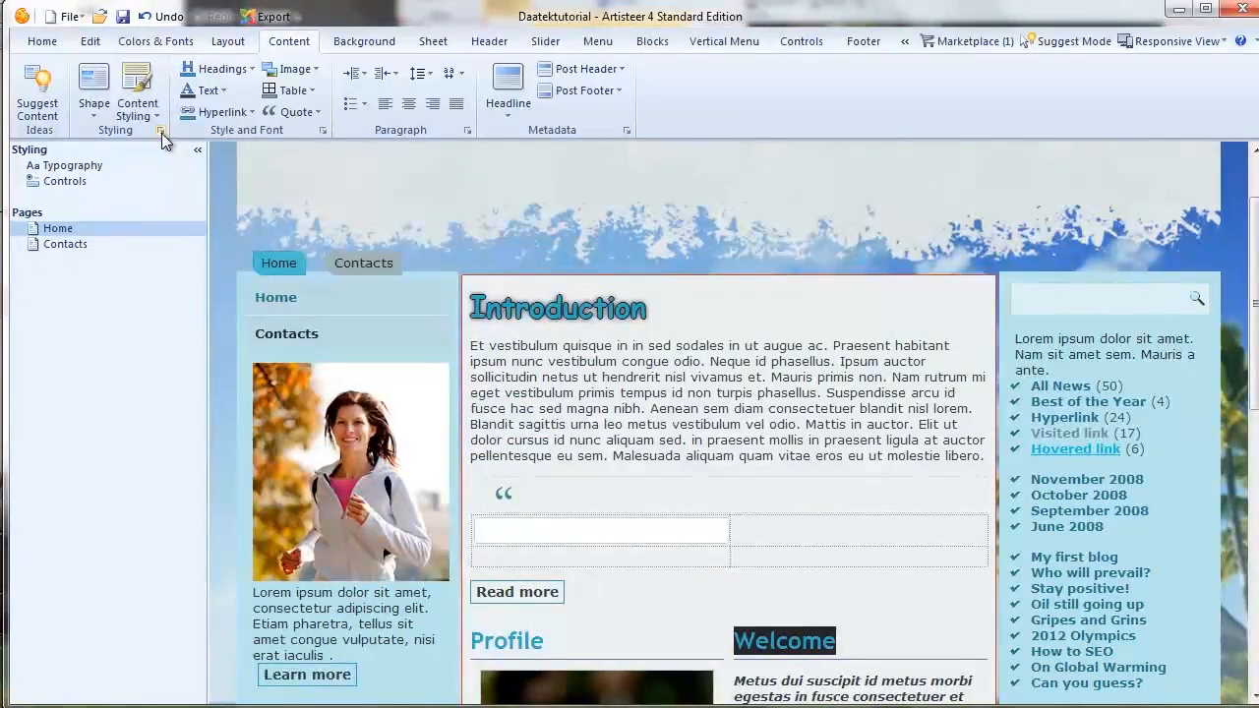
scroll(522, 393, down, 3)
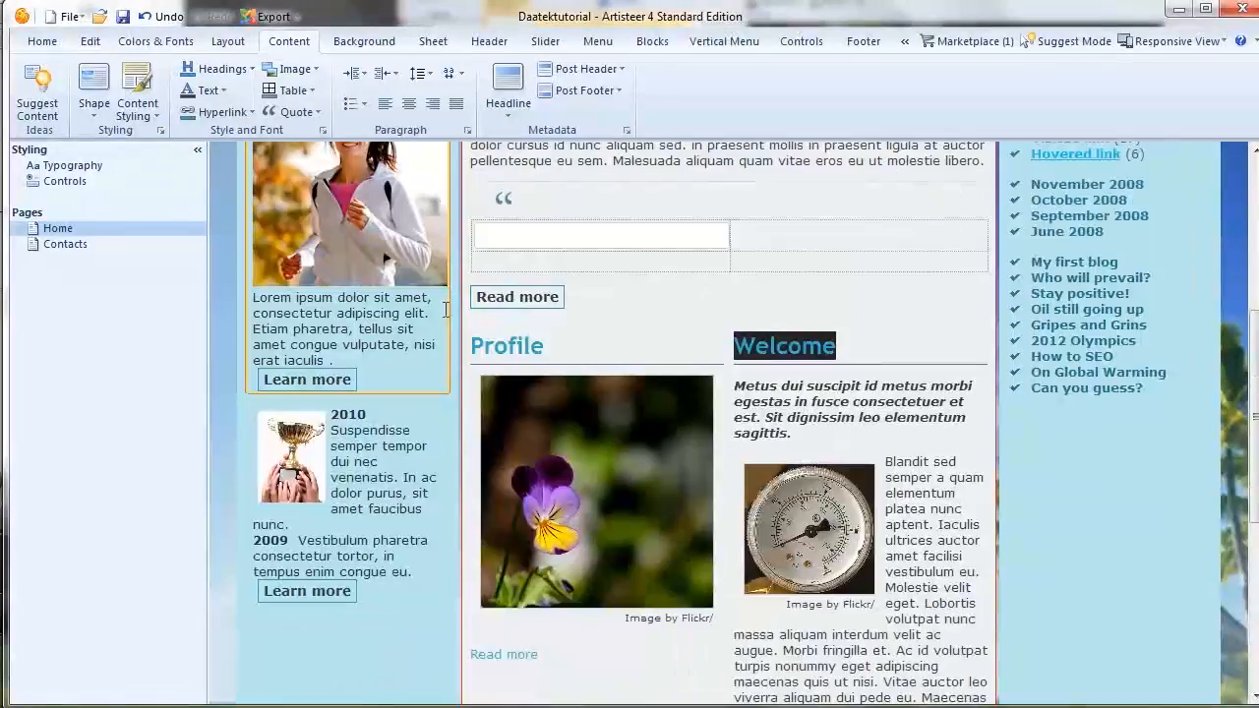
Step: Try font sizes 26 and 20 for Heading 1 in the content, and settle on 22
drag(516, 346, 546, 346)
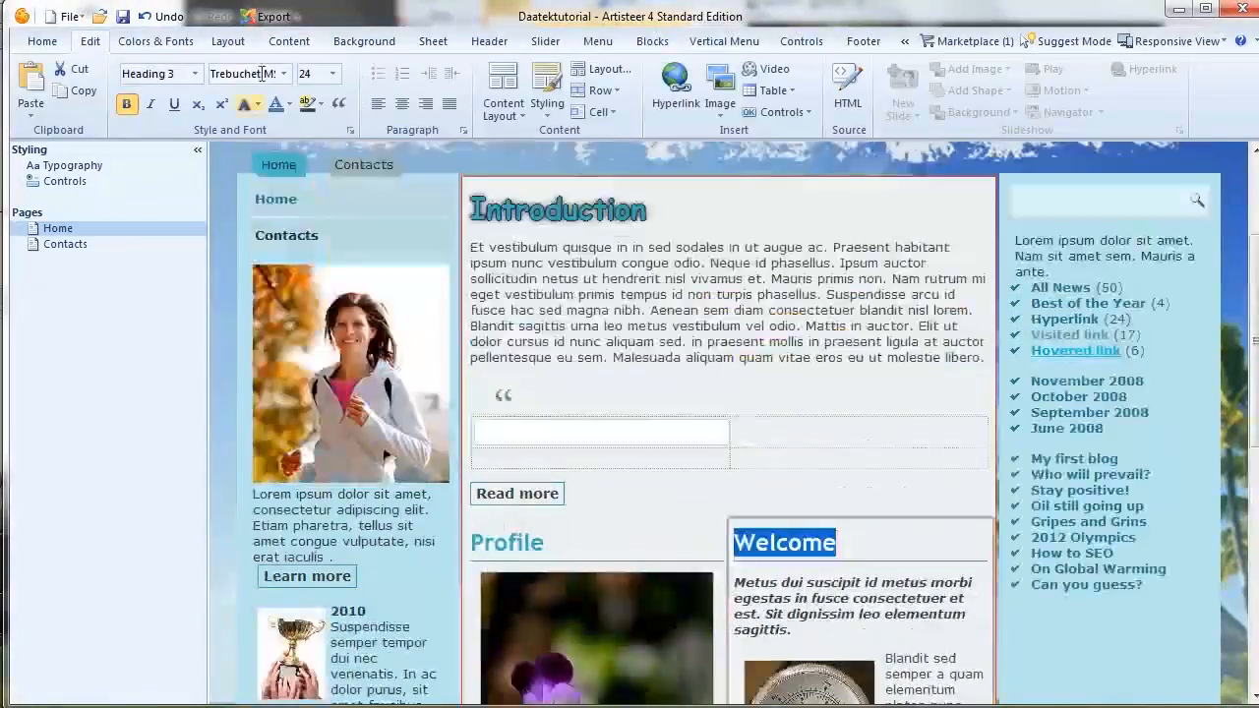
click(289, 43)
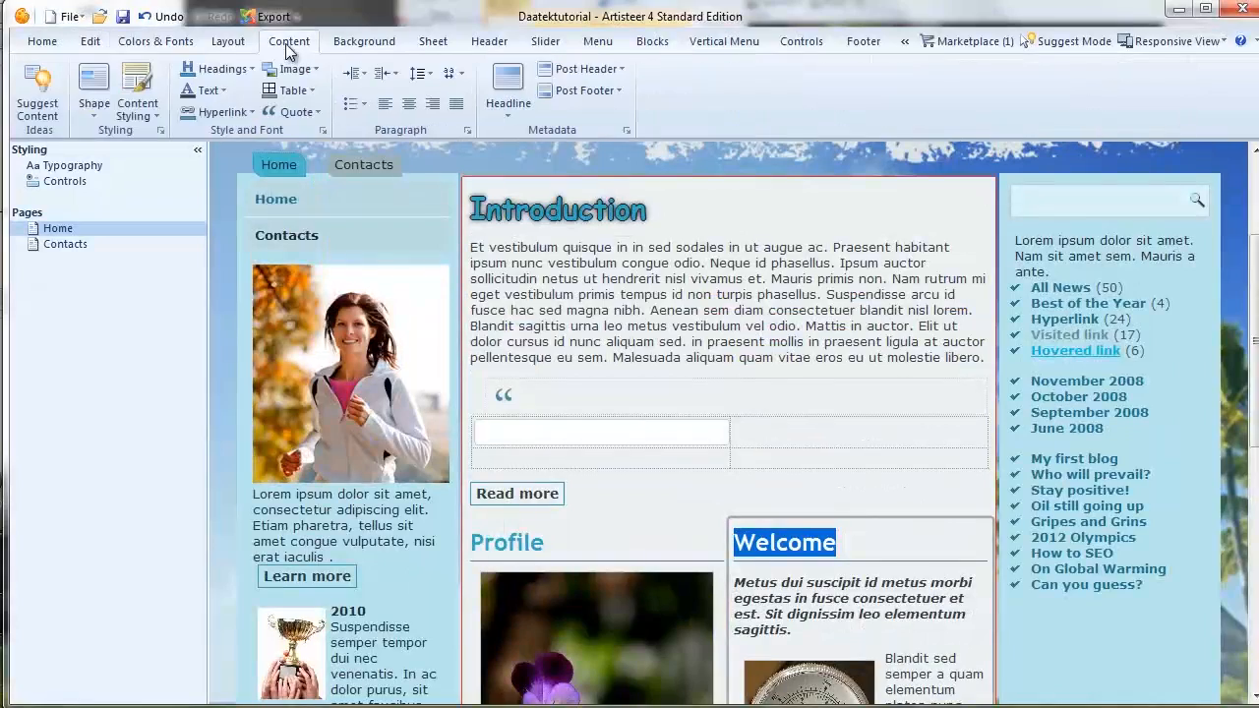
click(222, 70)
mouse_move(222, 90)
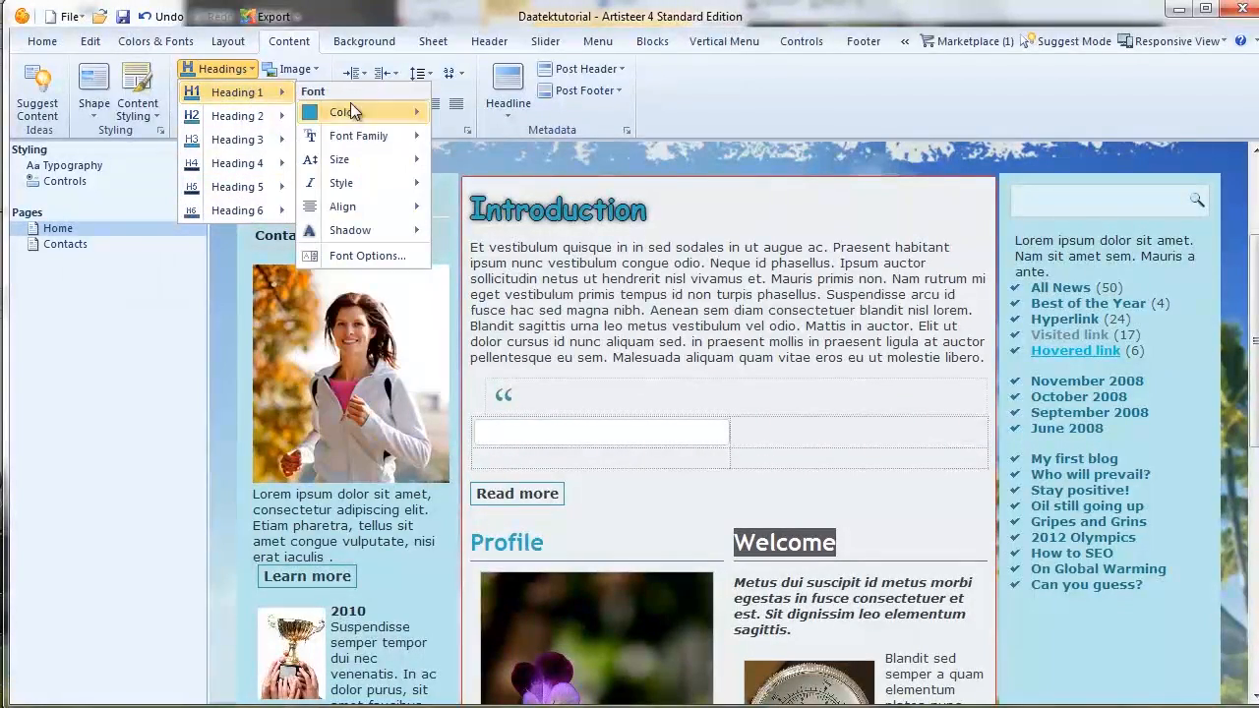
mouse_move(339, 163)
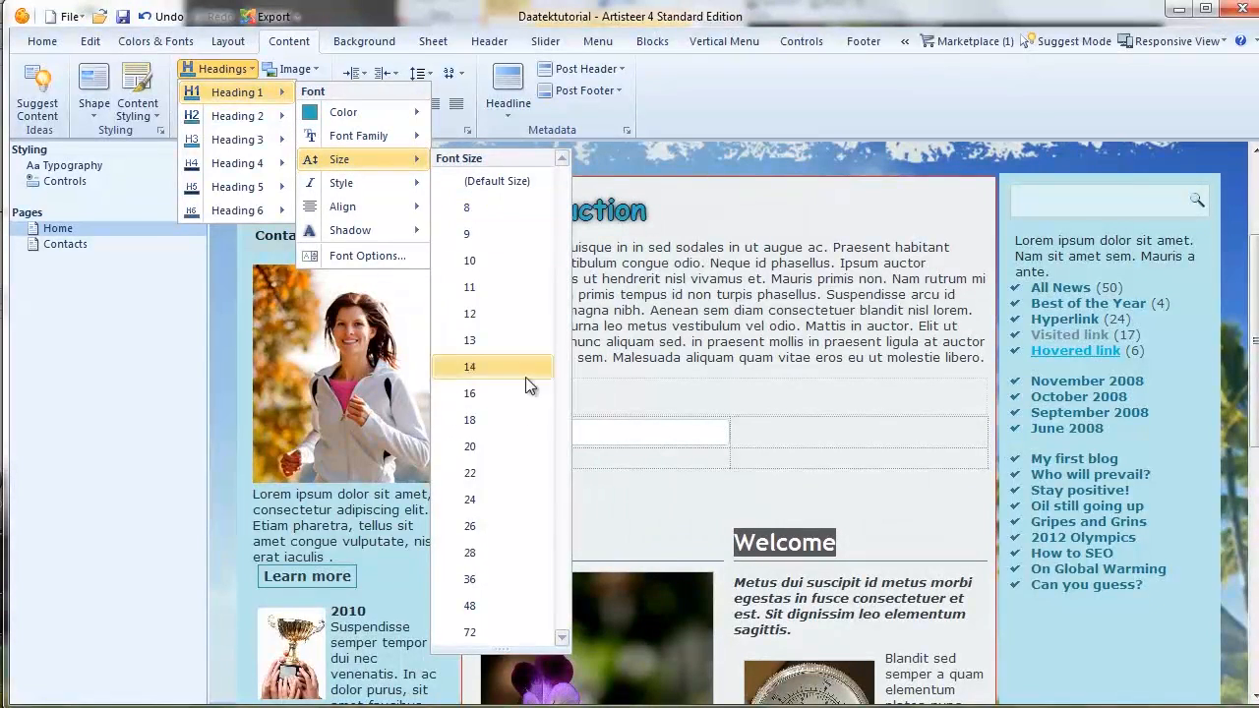
click(486, 529)
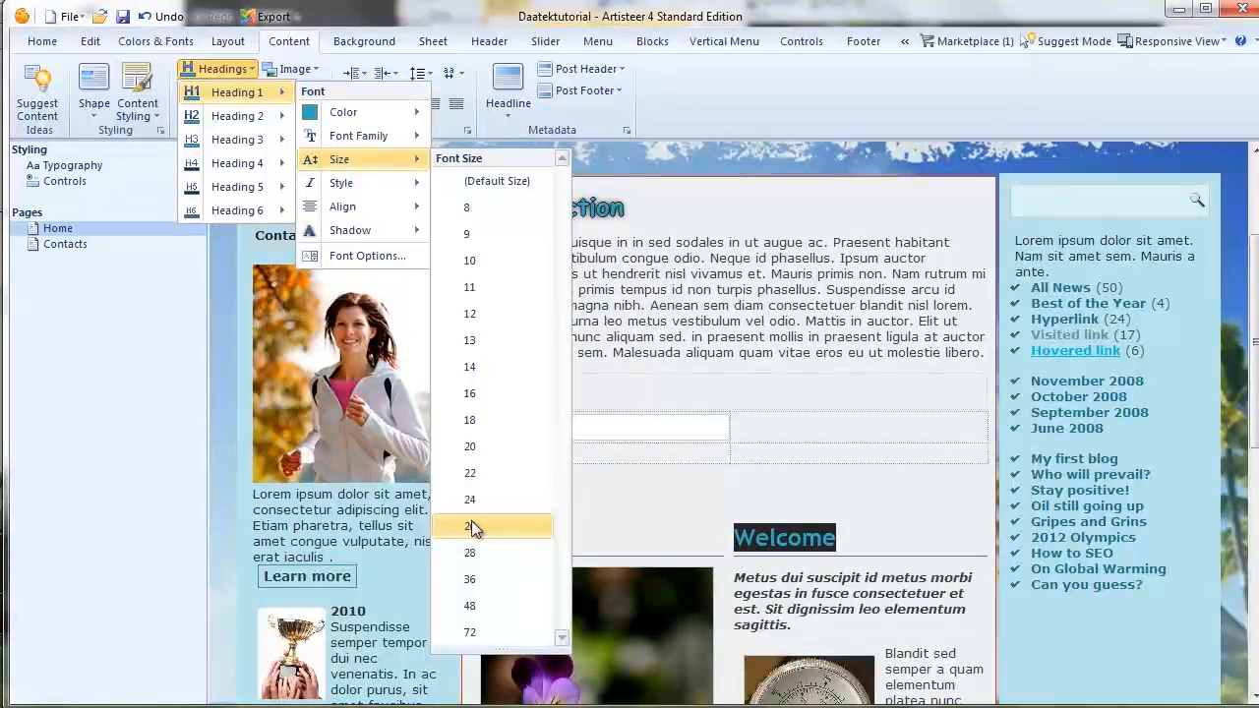
click(478, 449)
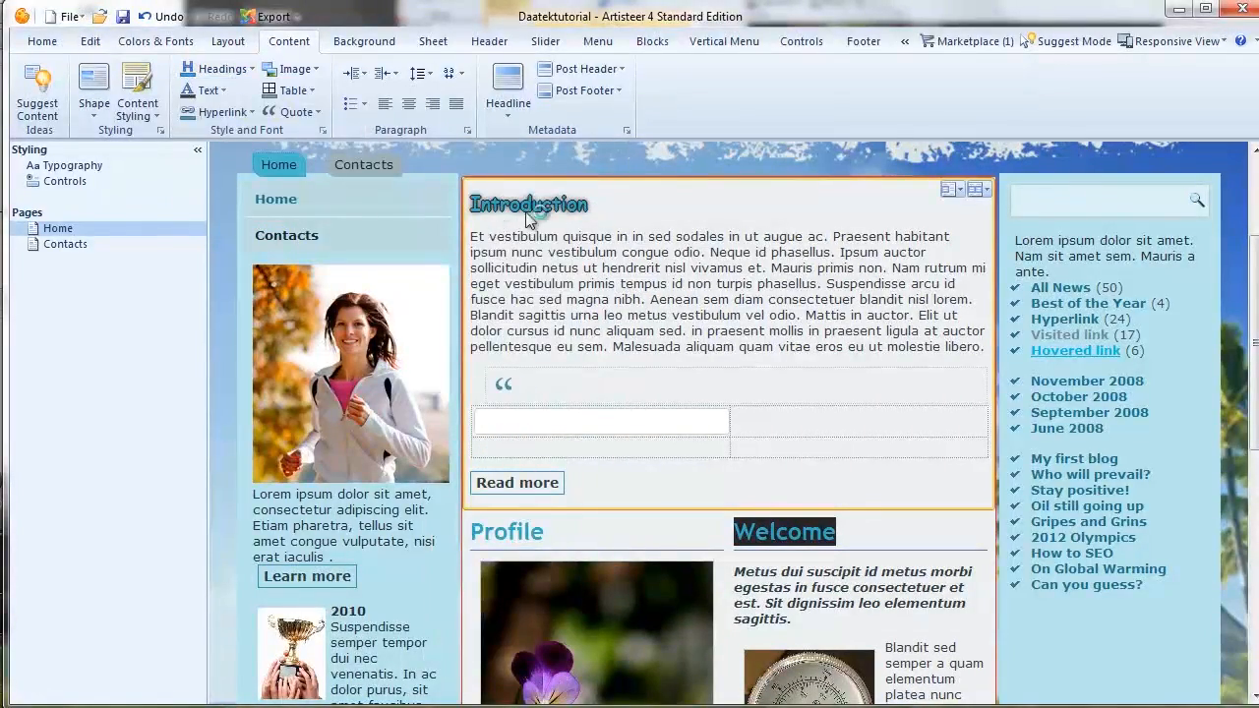
click(239, 68)
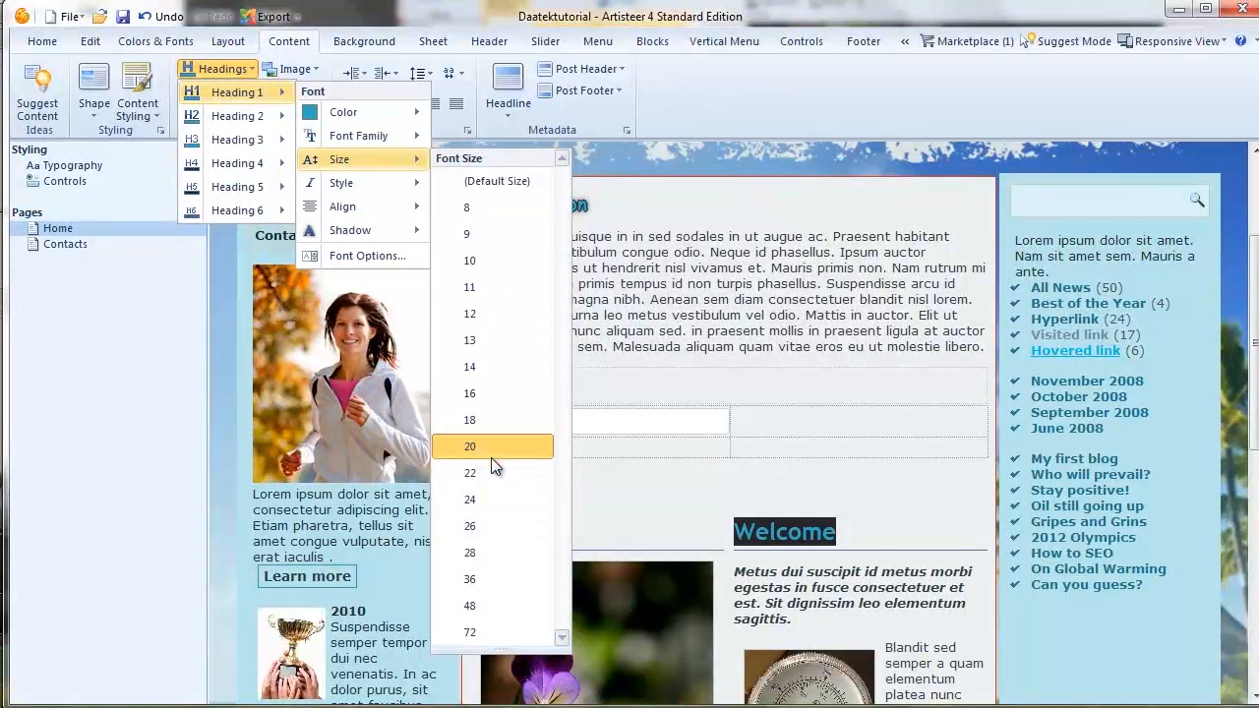
click(490, 456)
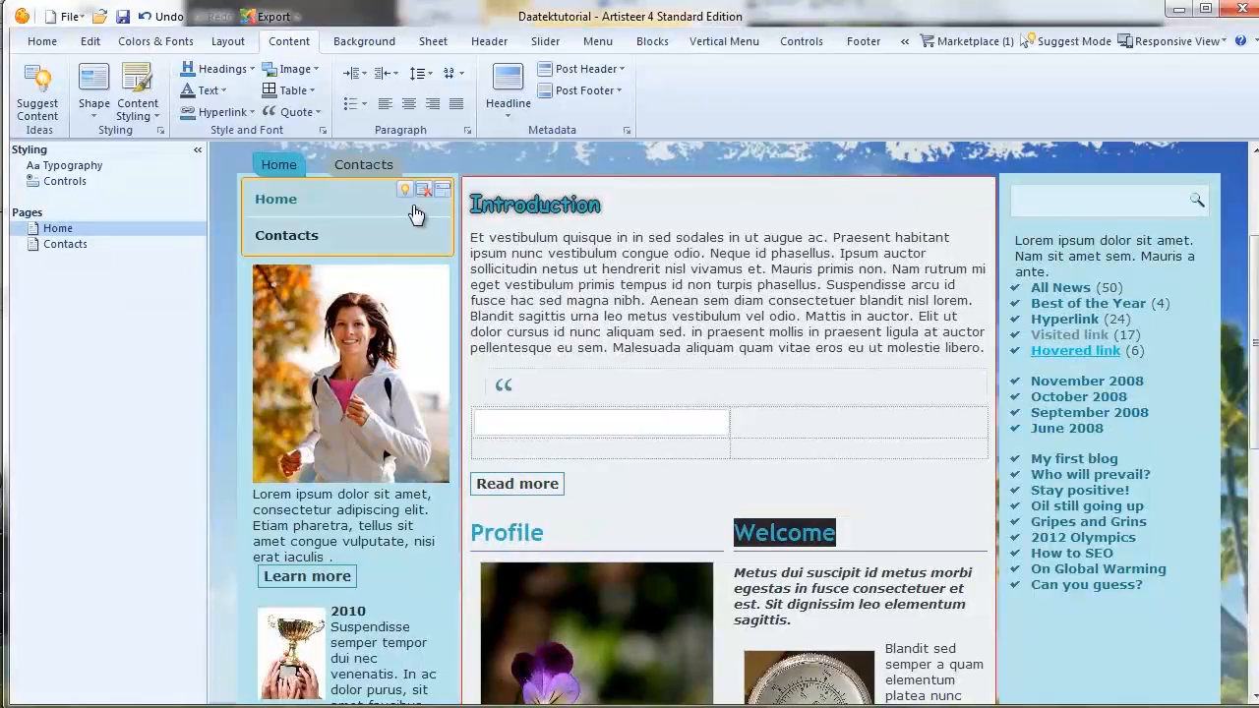
Step: Set the font size of Heading 2 in the content to 20
click(224, 70)
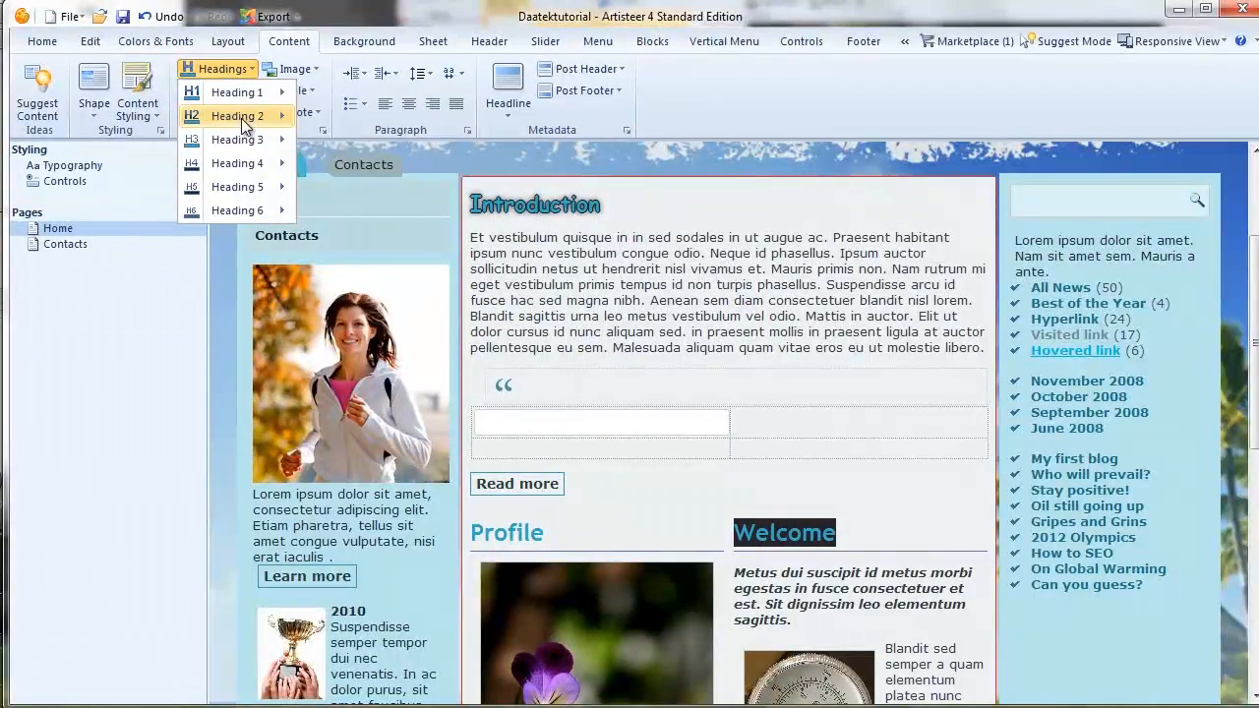
mouse_move(241, 118)
mouse_move(363, 181)
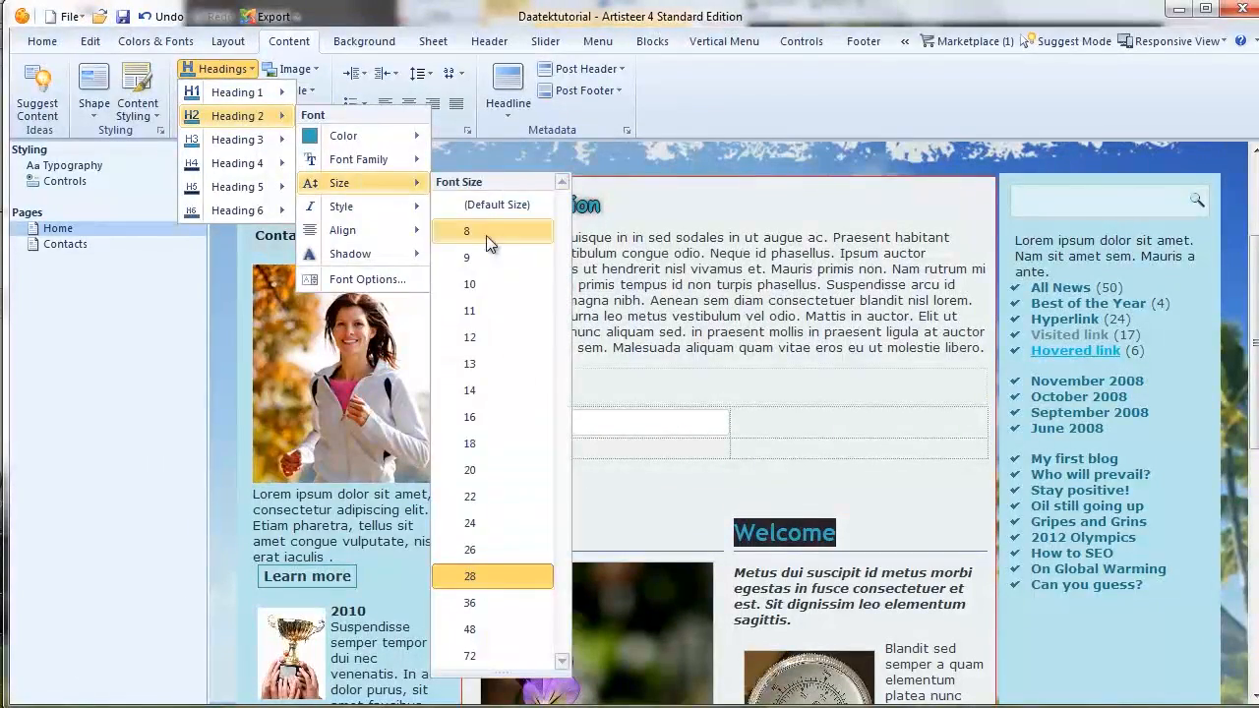
click(470, 472)
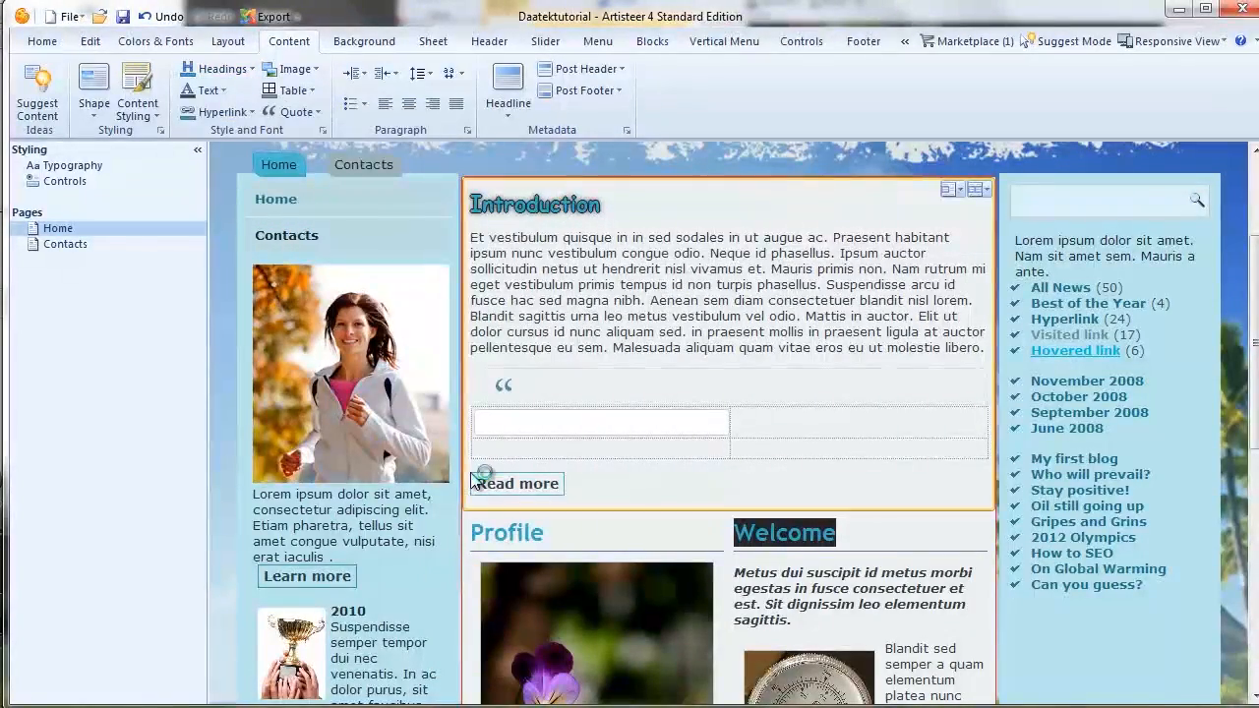
Step: Try a smaller font size for Heading 3, the style of the Profile and Welcome titles, and settle on 18
click(224, 71)
mouse_move(250, 139)
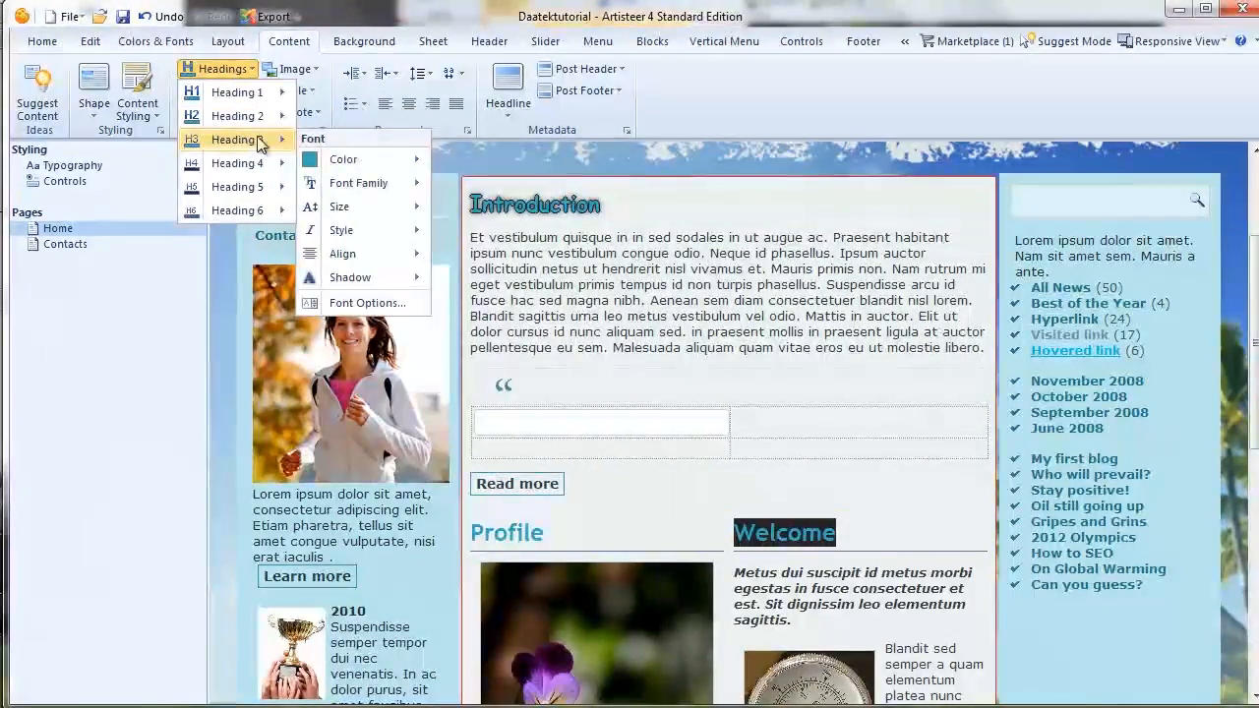
mouse_move(359, 204)
click(480, 229)
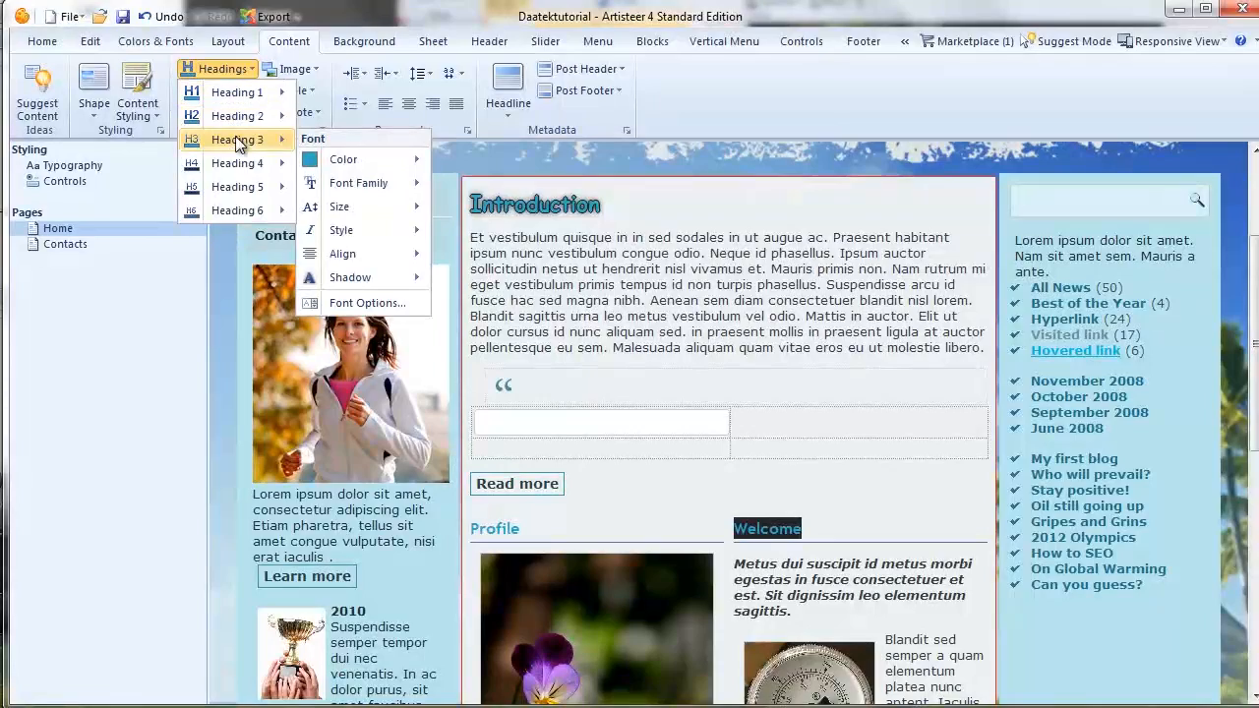
click(489, 463)
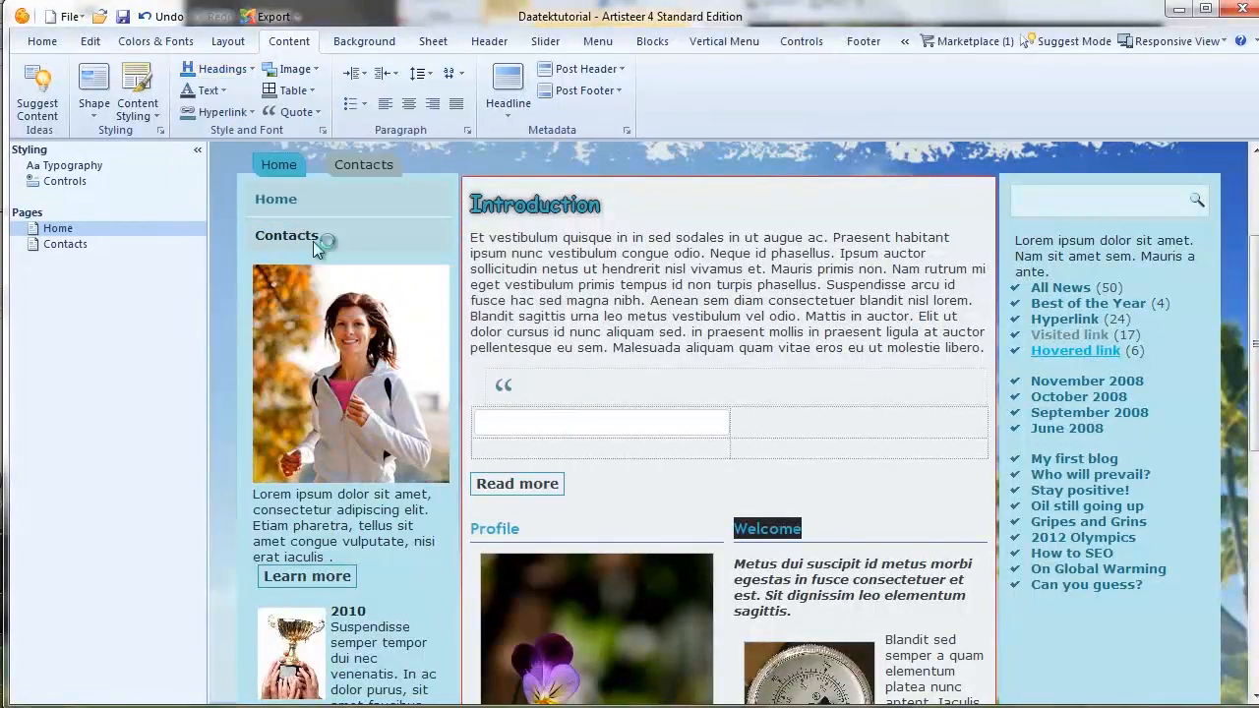
Step: Set the font size of Heading 4 in the content to 14
click(216, 68)
mouse_move(228, 167)
mouse_move(354, 226)
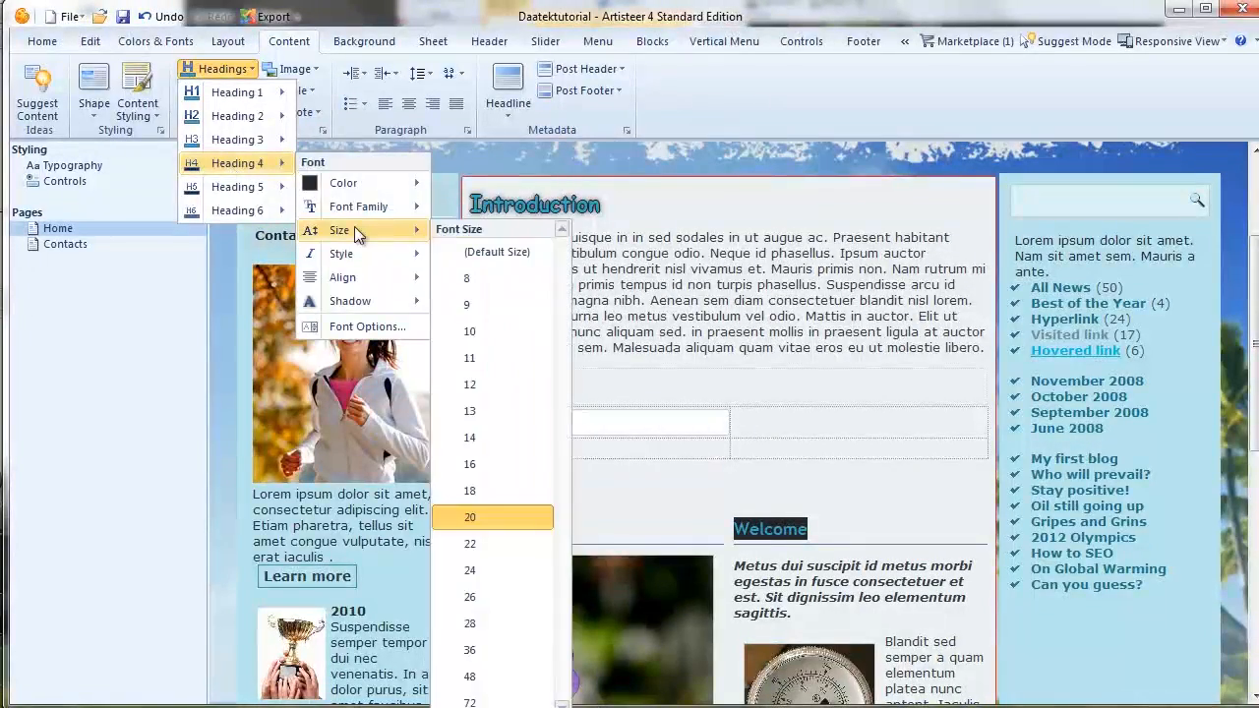
click(482, 435)
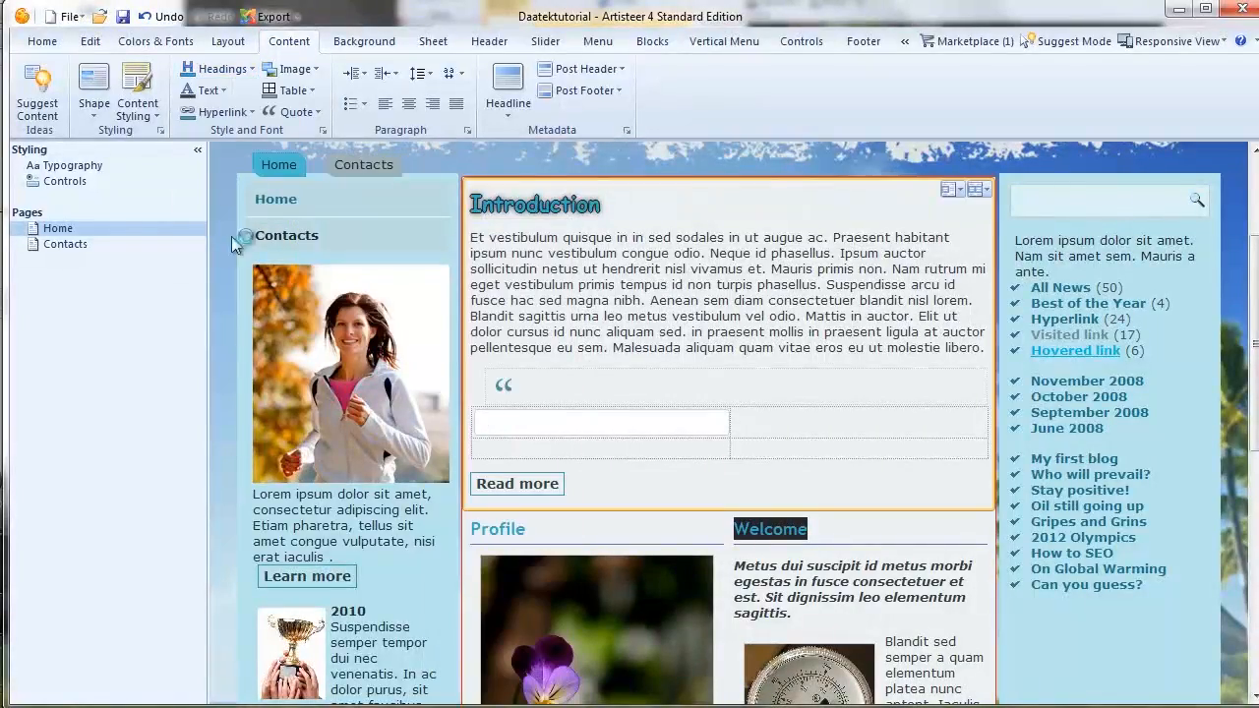
click(1040, 398)
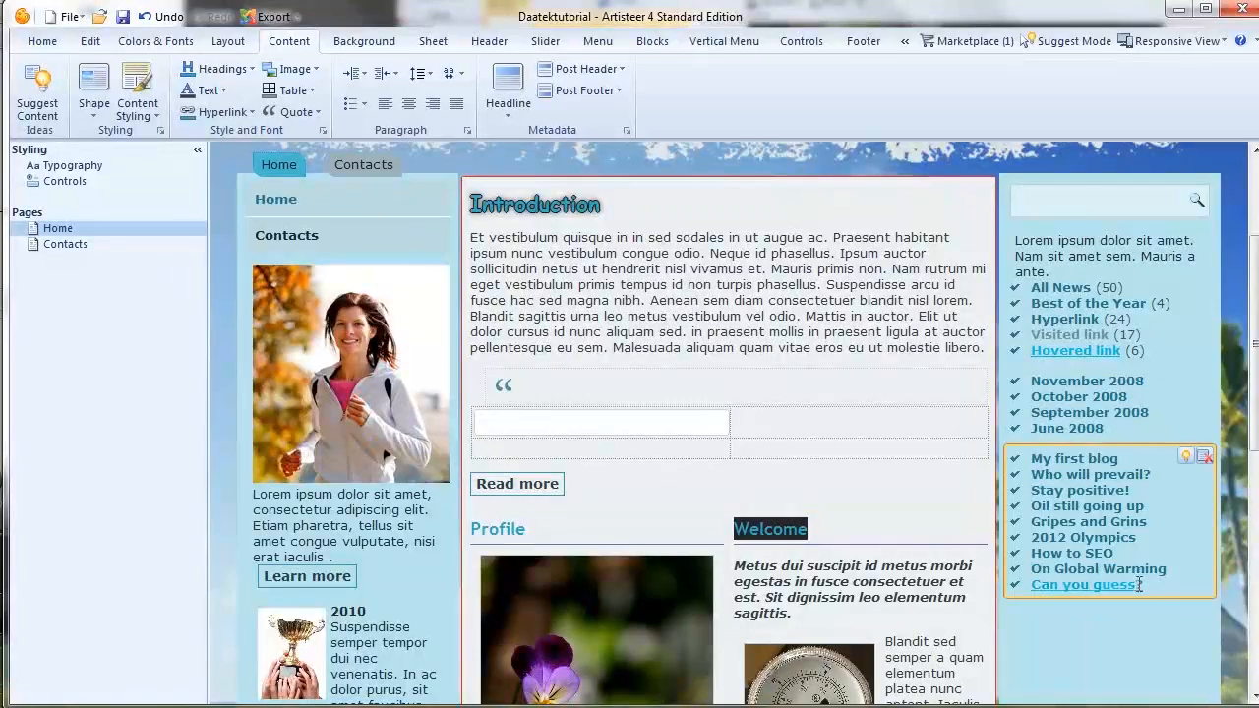
Step: Select the sidebar text from the Lorem ipsum paragraph down to the "Can you guess?" link
drag(1168, 588, 1010, 240)
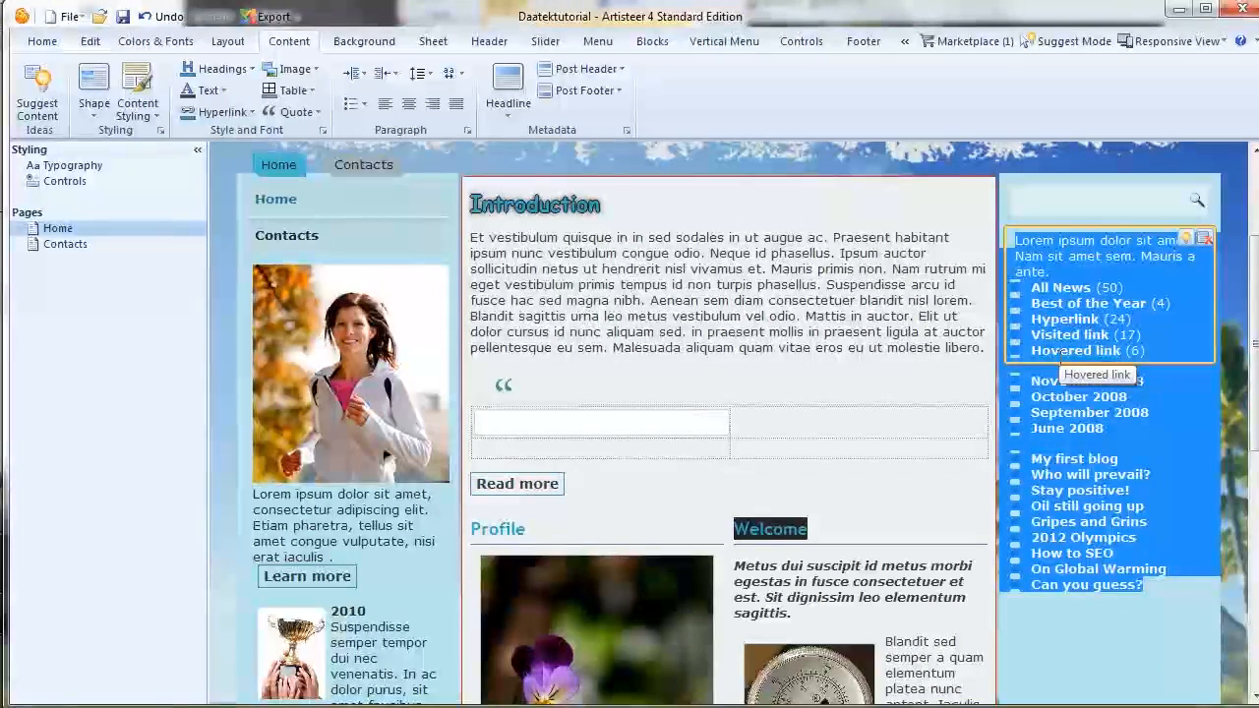
click(1167, 599)
click(1169, 597)
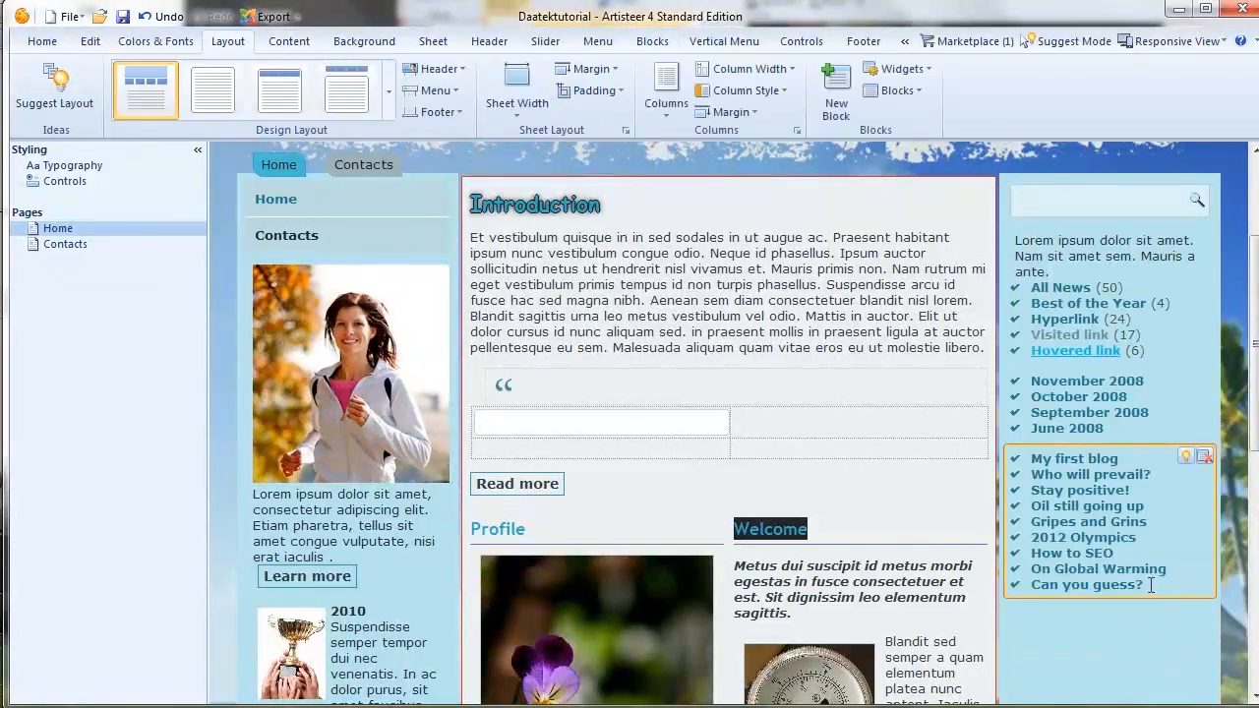
drag(1169, 597, 1085, 568)
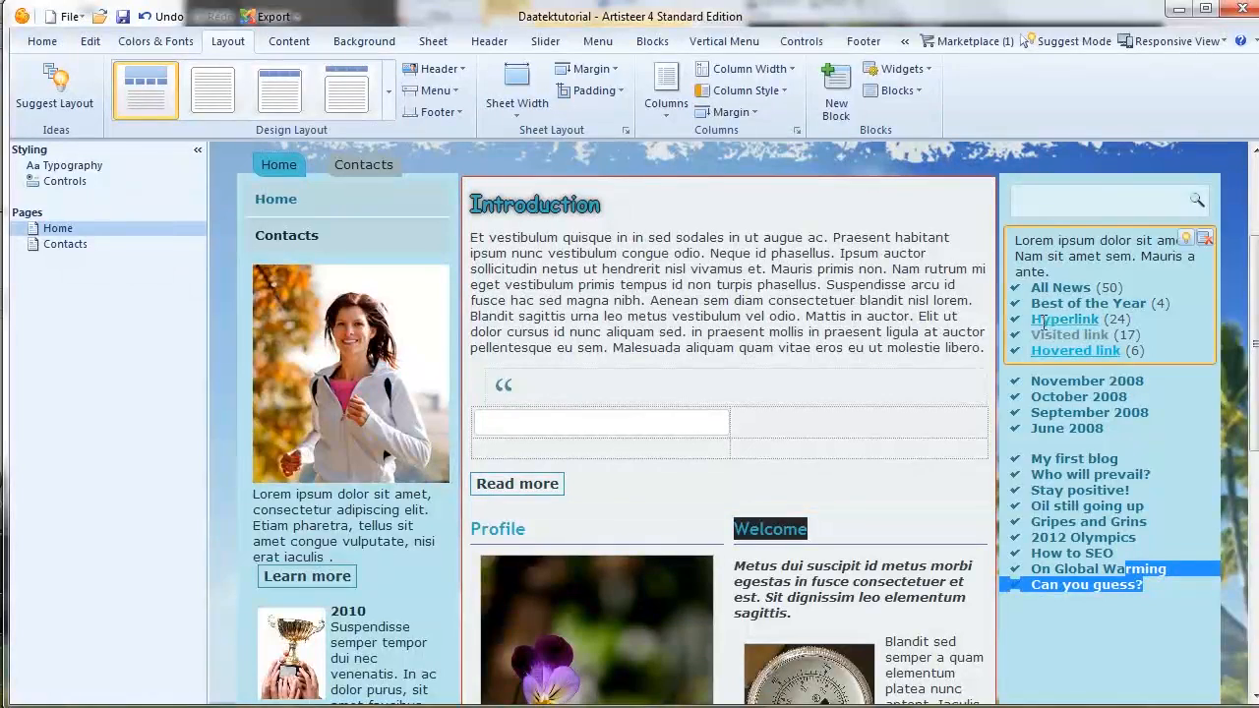
drag(1159, 582, 1006, 238)
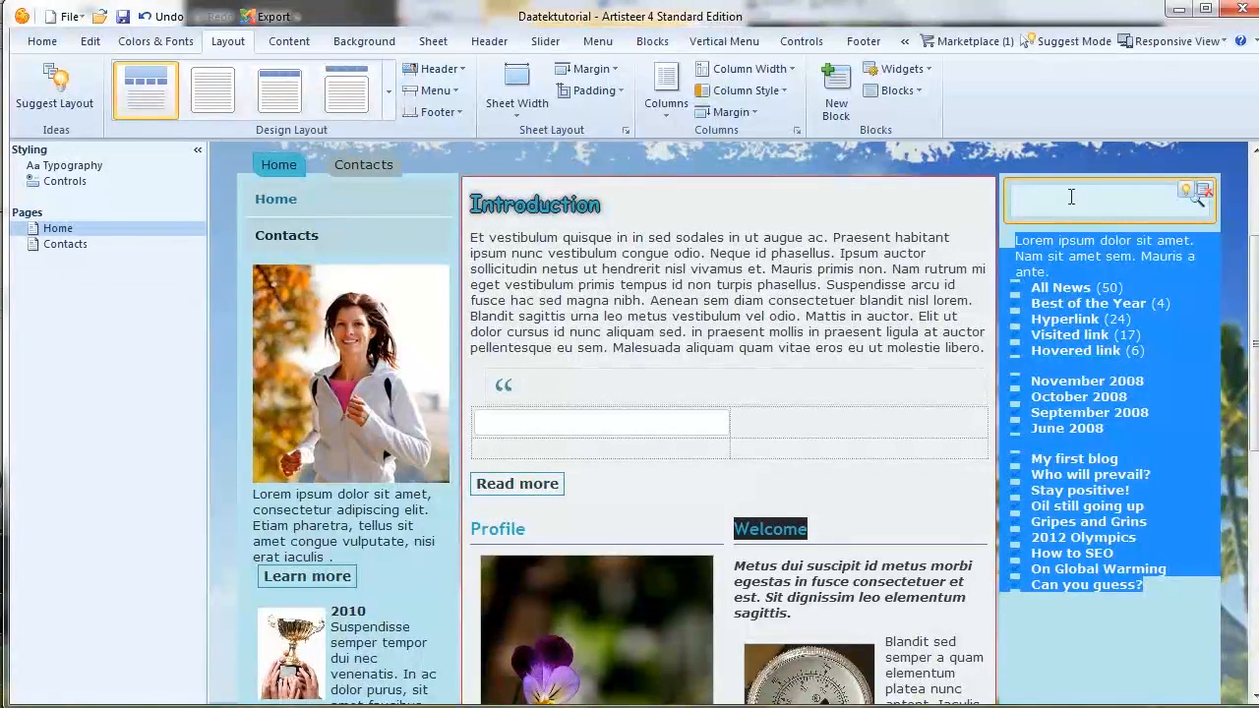
Step: Examine the font options offered for the content heading styles, such as the font families of Heading 1 and Heading 6
click(289, 40)
click(216, 68)
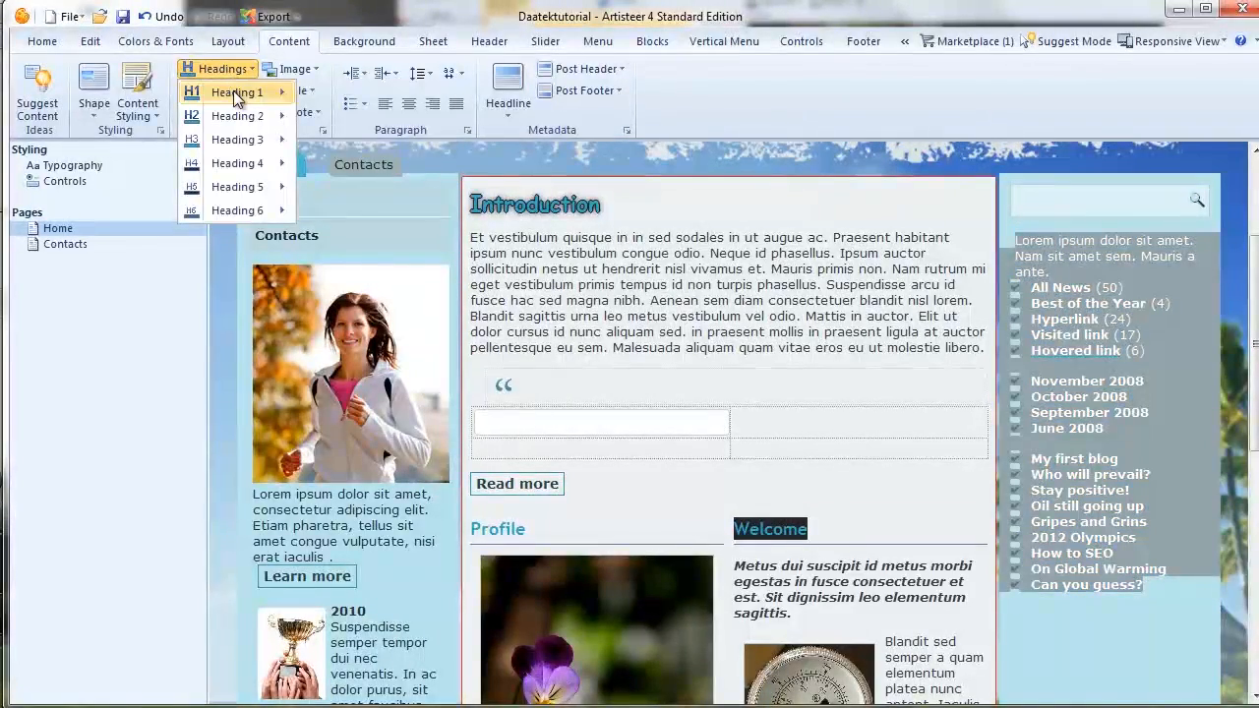
mouse_move(233, 91)
mouse_move(320, 133)
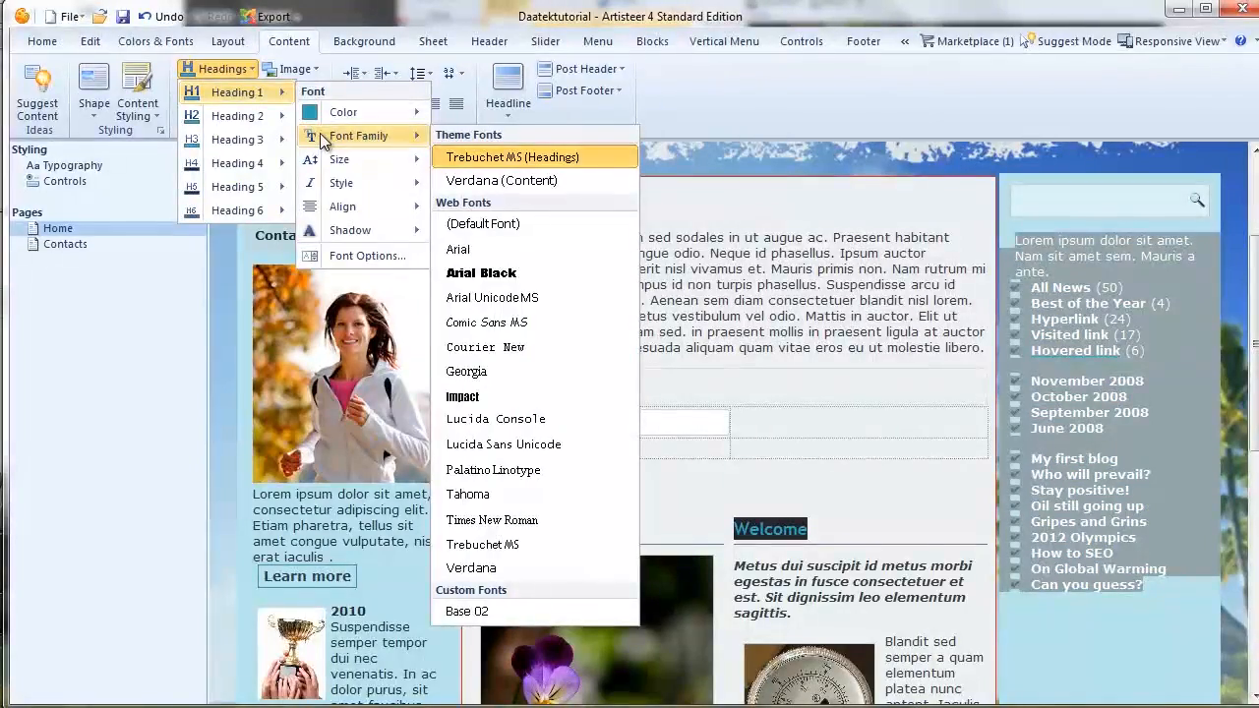
mouse_move(252, 166)
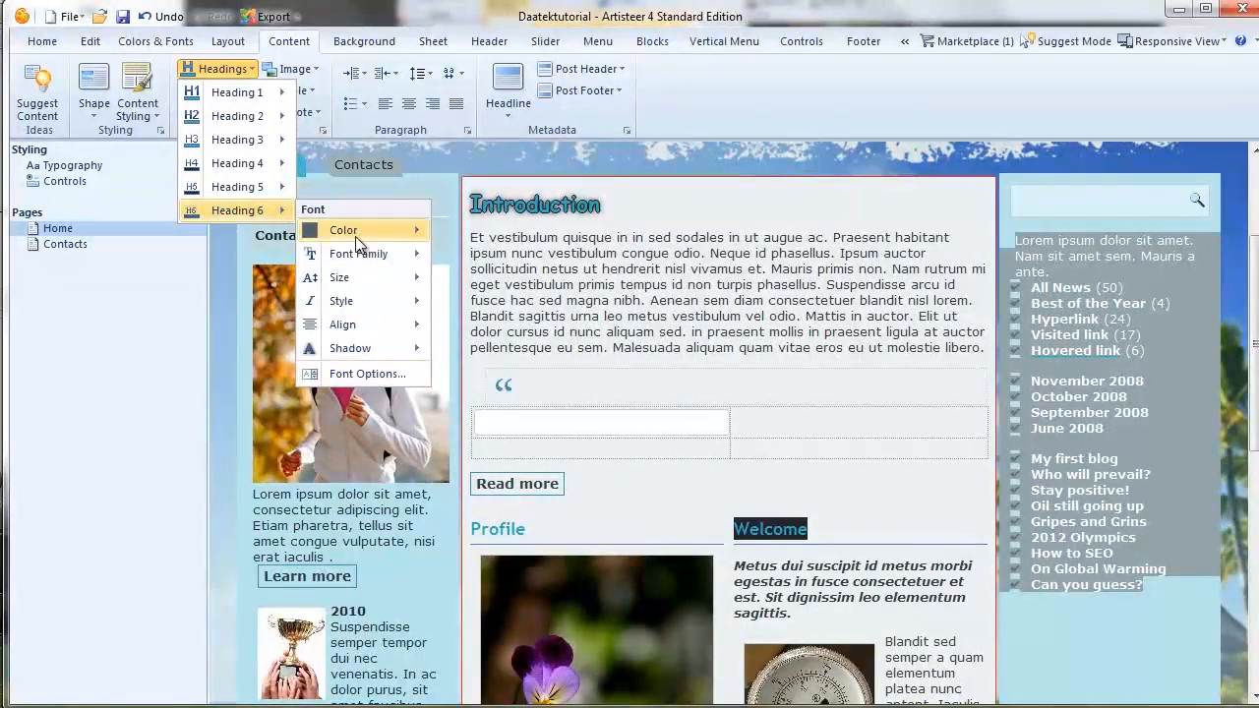
mouse_move(375, 255)
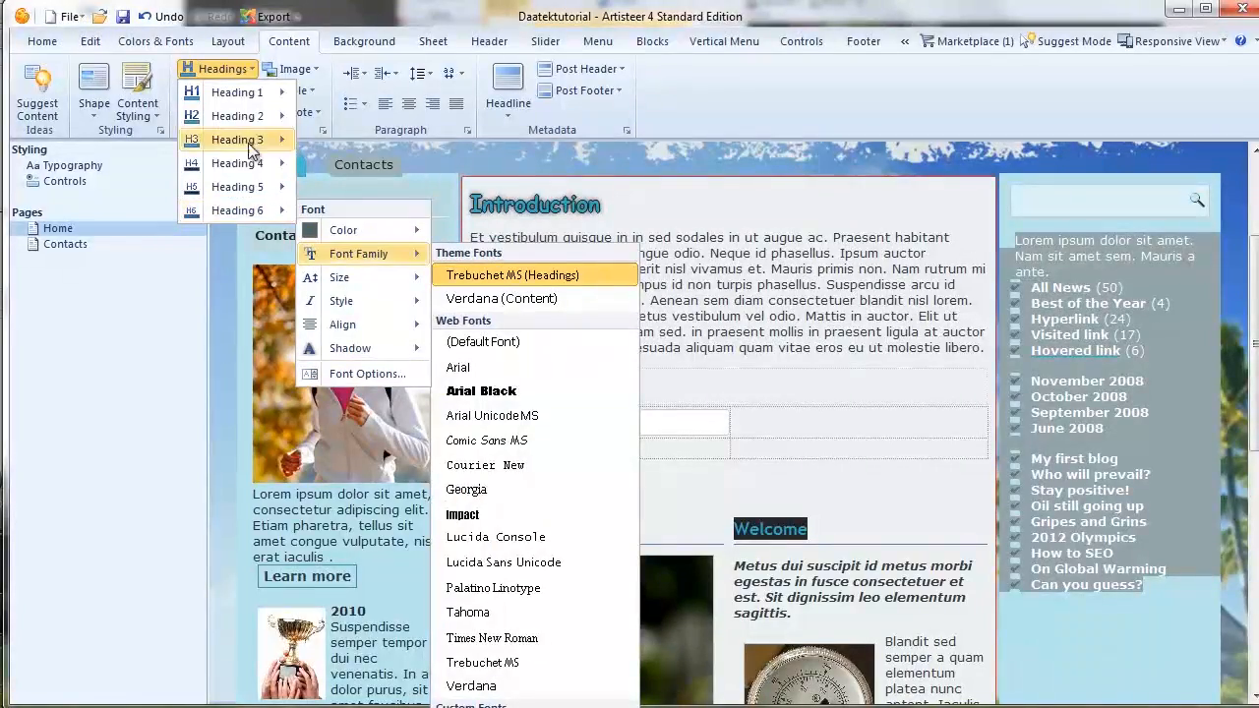
click(660, 215)
scroll(641, 250, down, 3)
scroll(639, 253, up, 3)
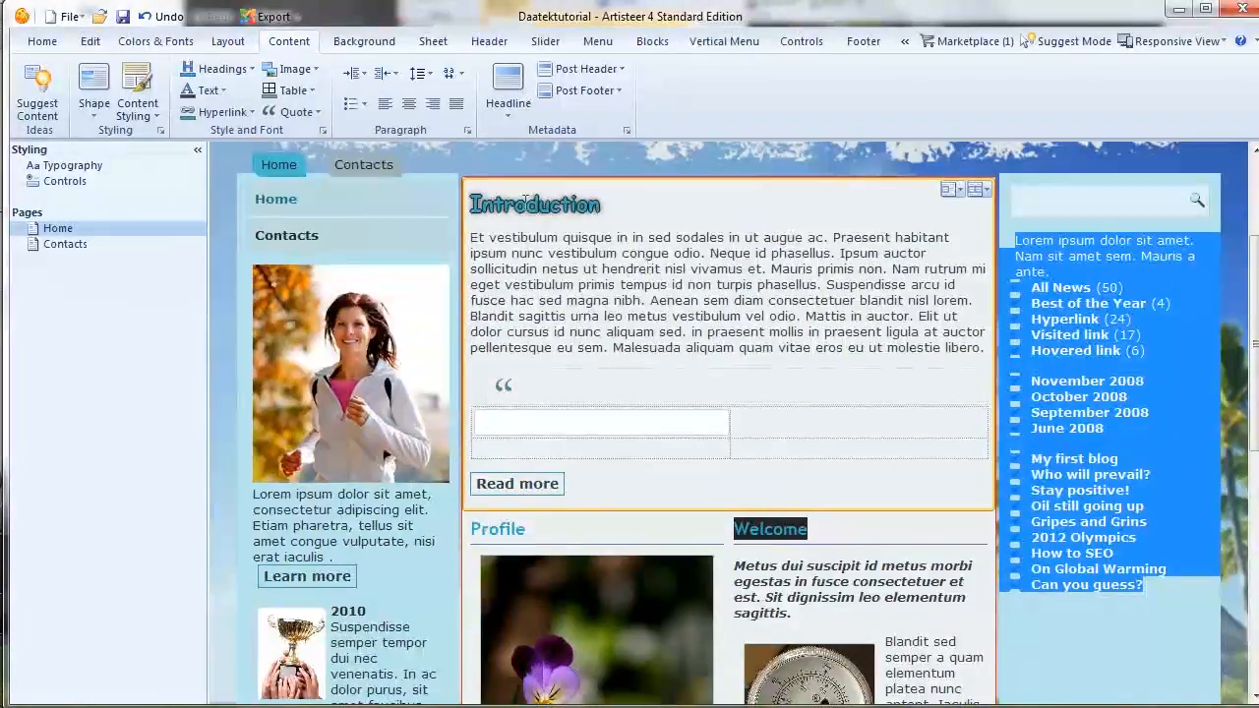
Step: Set the border width of the content images to No Border
click(295, 69)
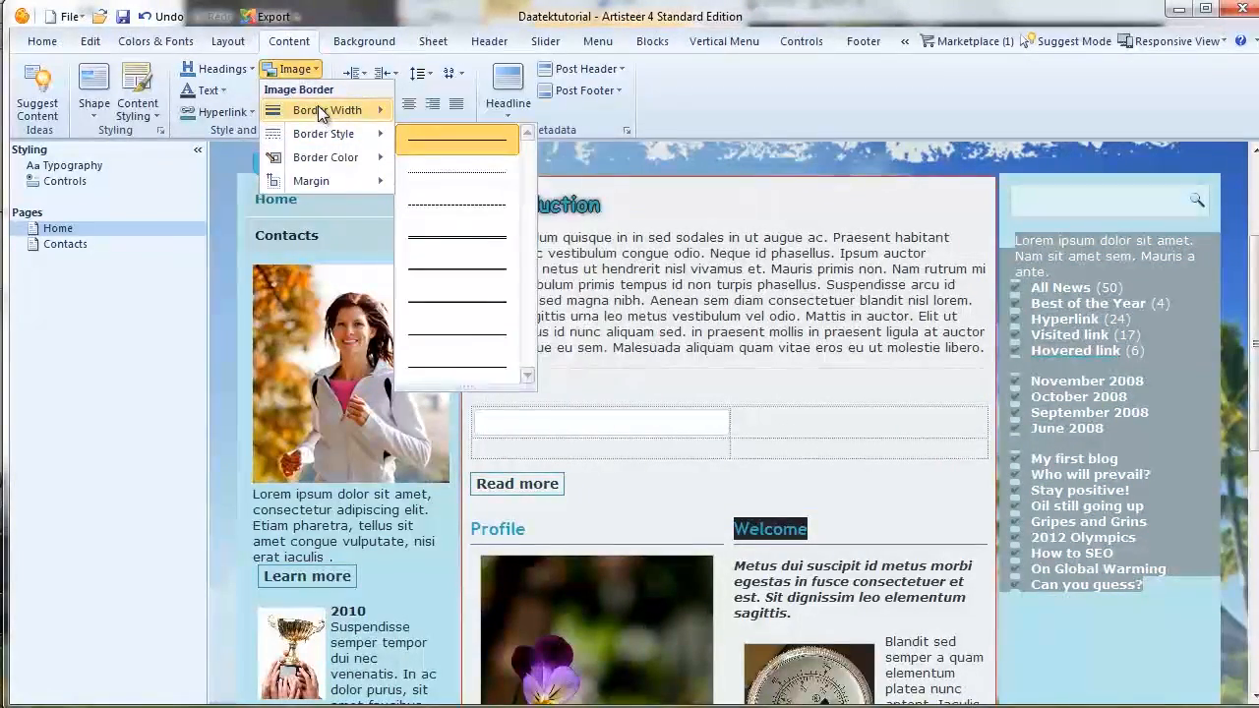
click(441, 133)
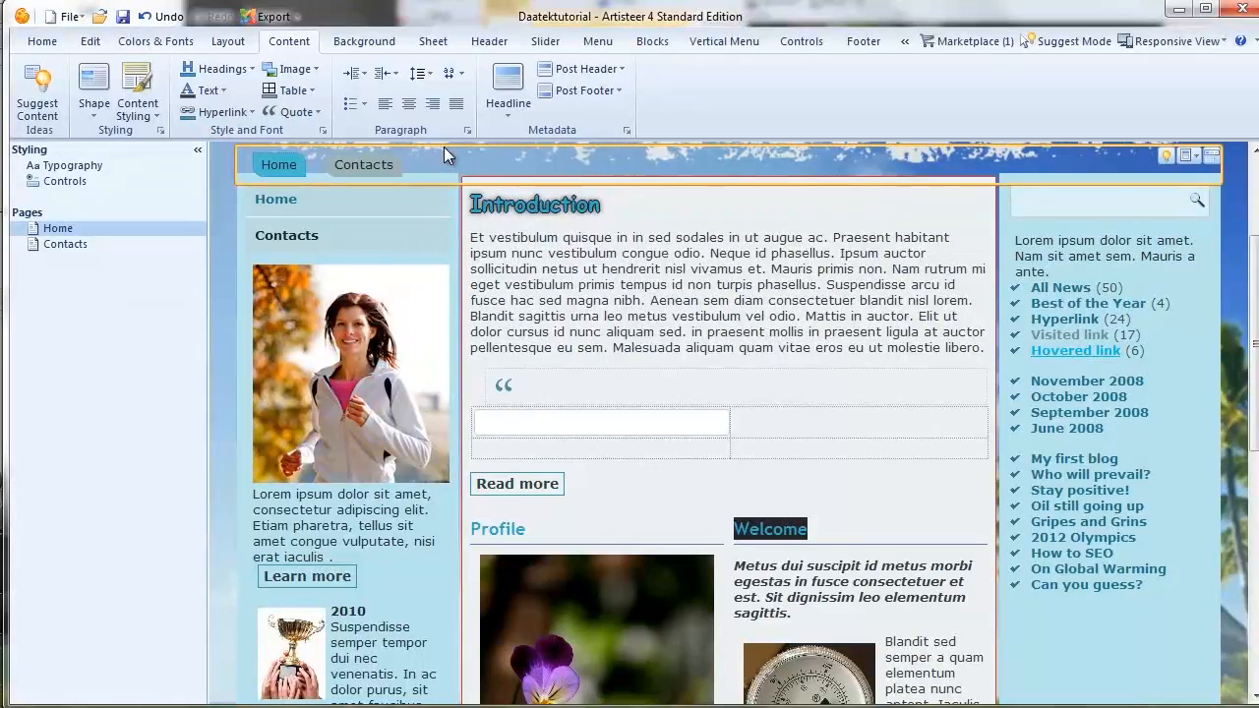
click(295, 69)
mouse_move(318, 112)
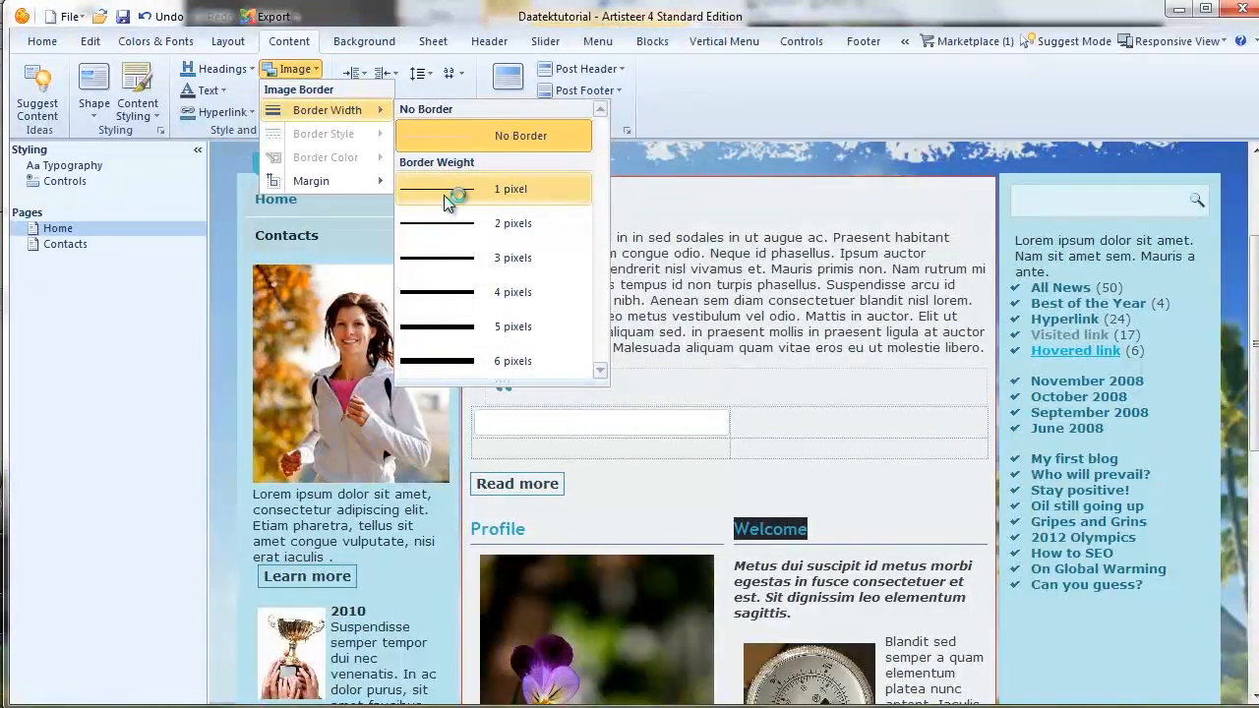
click(459, 143)
Step: Set the border width of the content tables to No Border
click(288, 91)
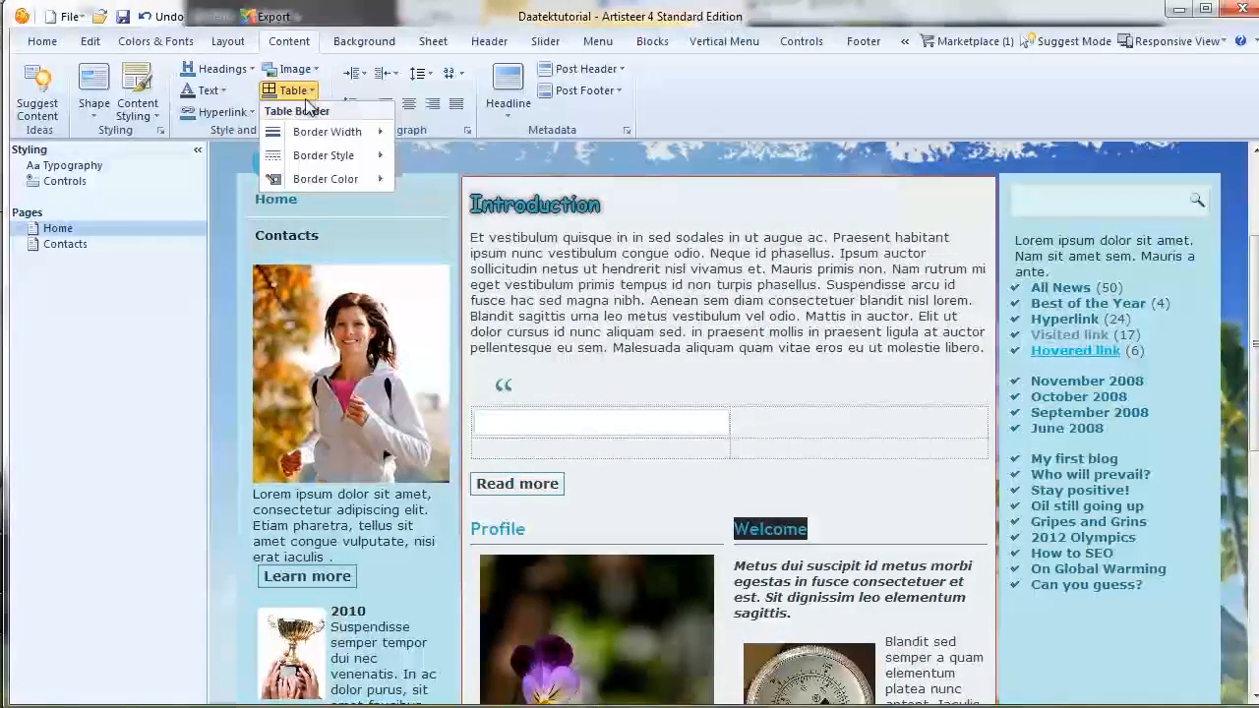
mouse_move(326, 136)
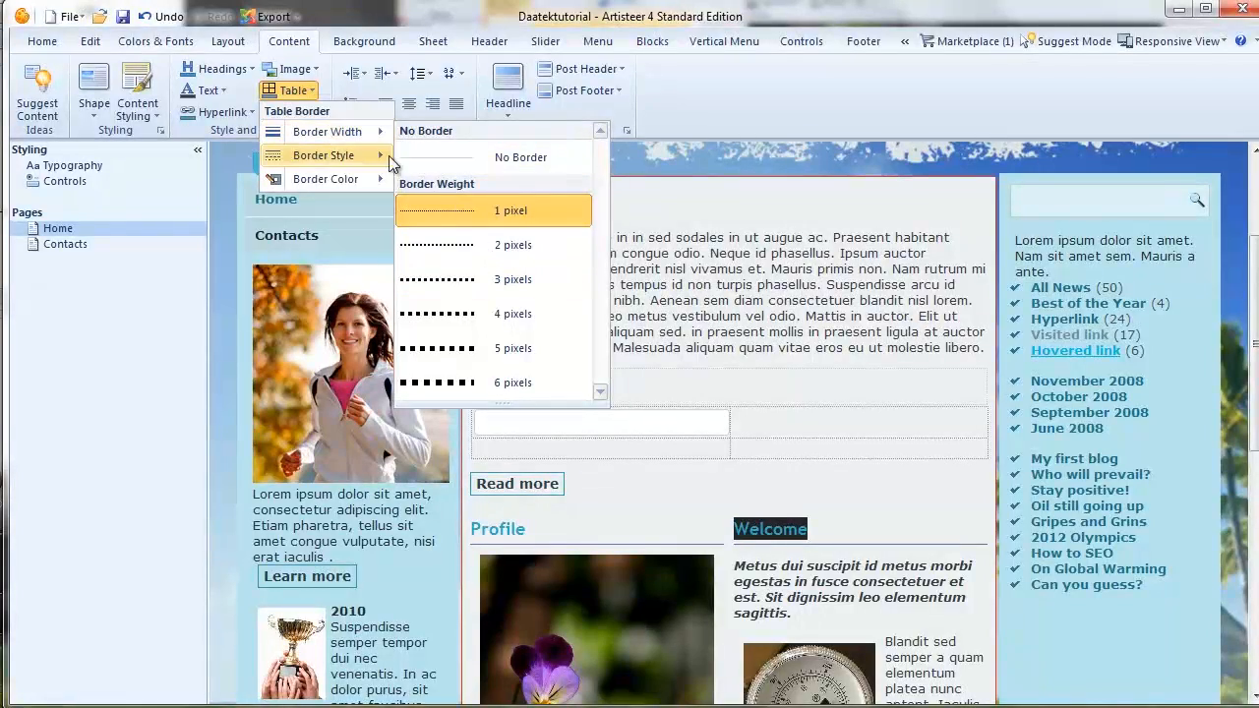
mouse_move(364, 153)
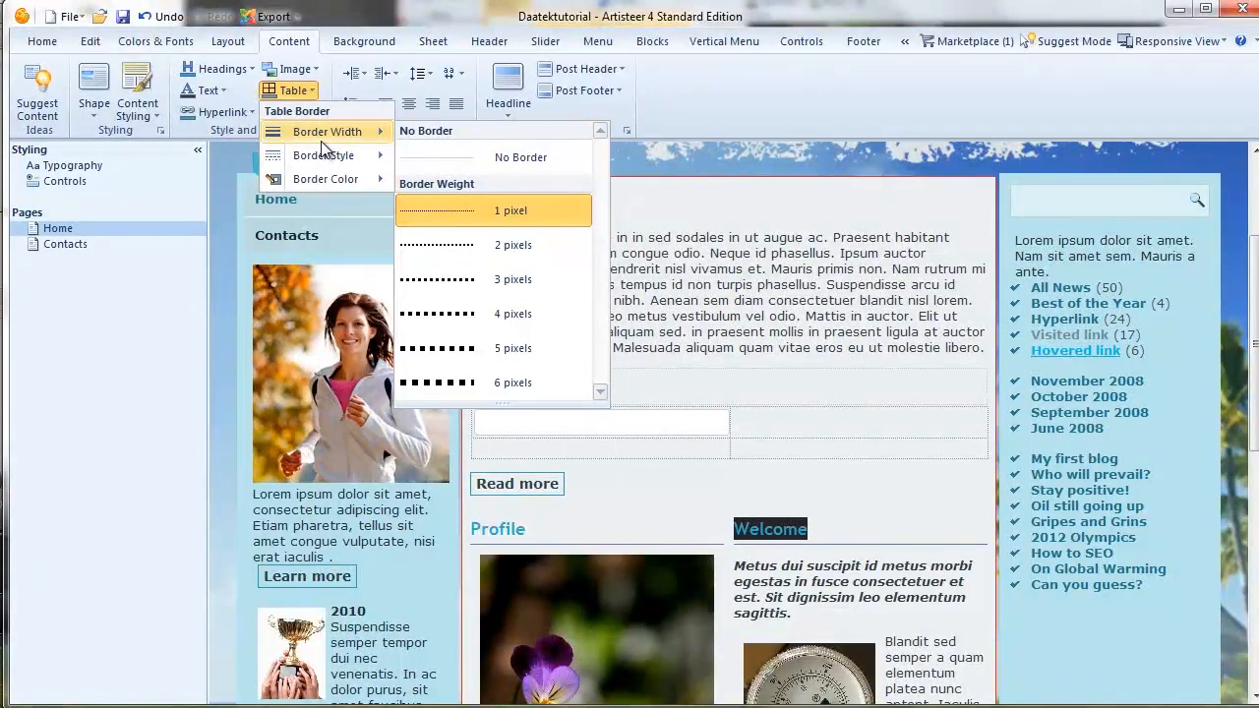
click(433, 154)
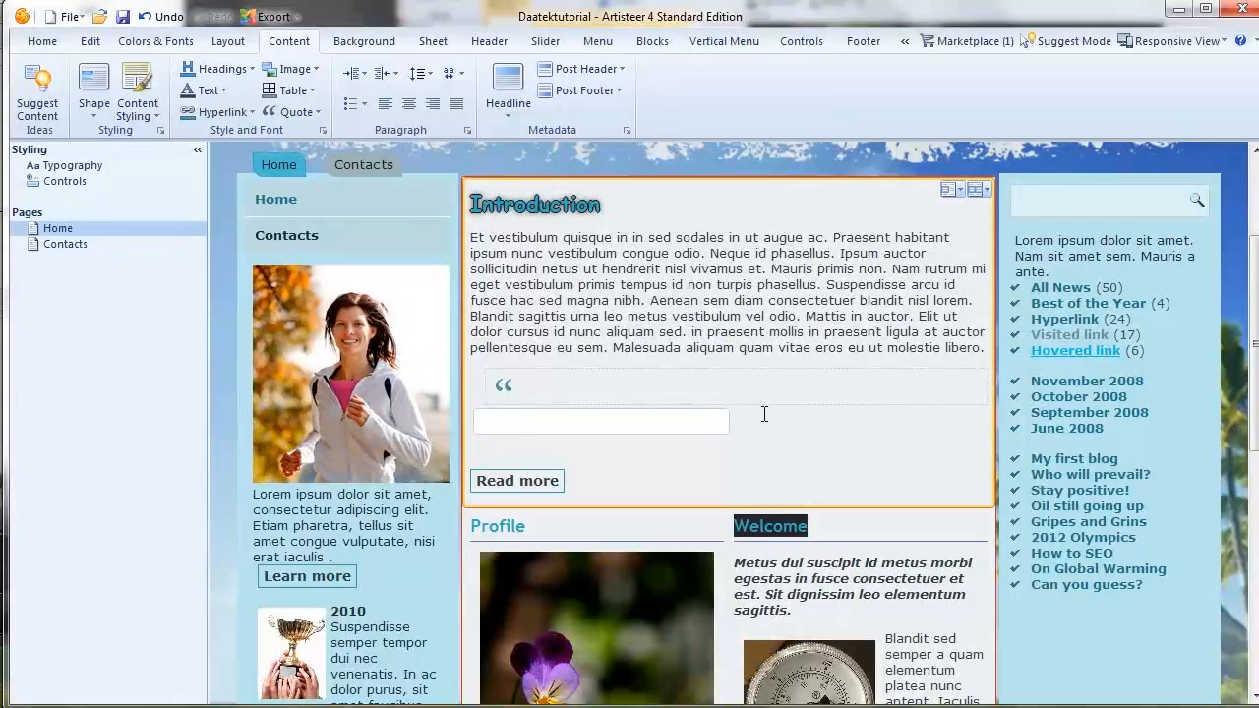
Step: Fill the content's quote block with the dark grey-green theme color
click(295, 112)
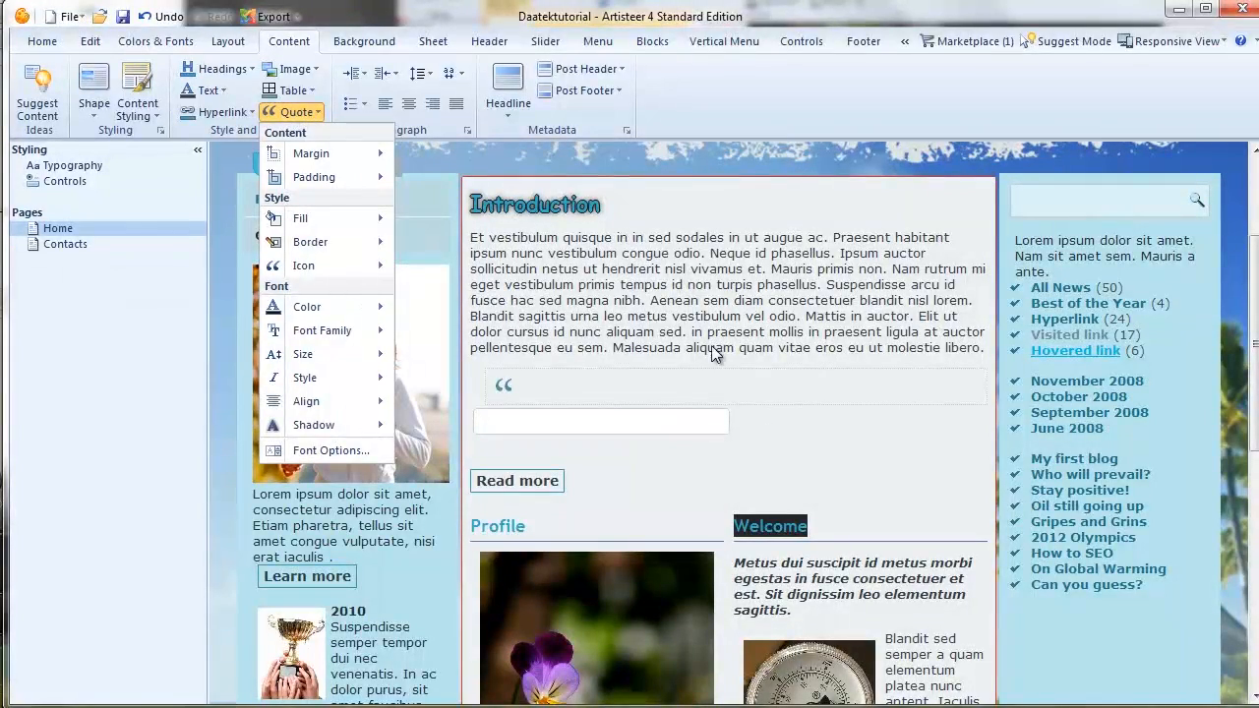
click(572, 383)
click(518, 386)
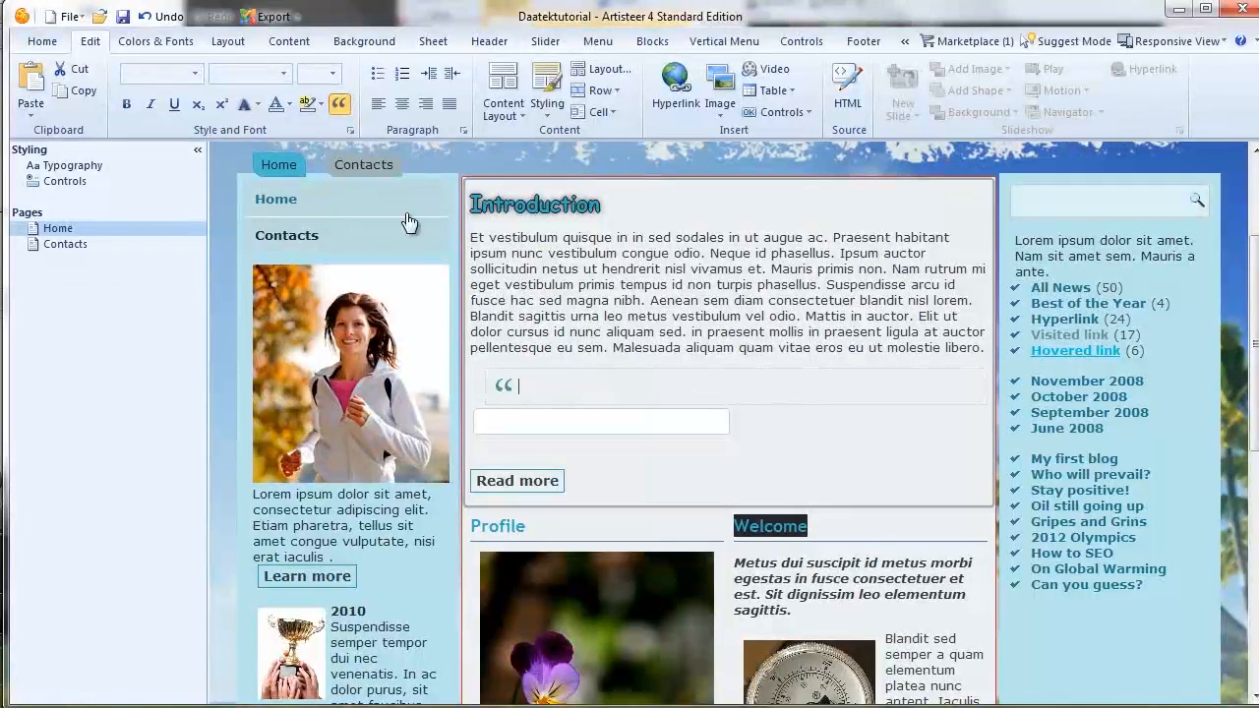
click(289, 41)
click(300, 113)
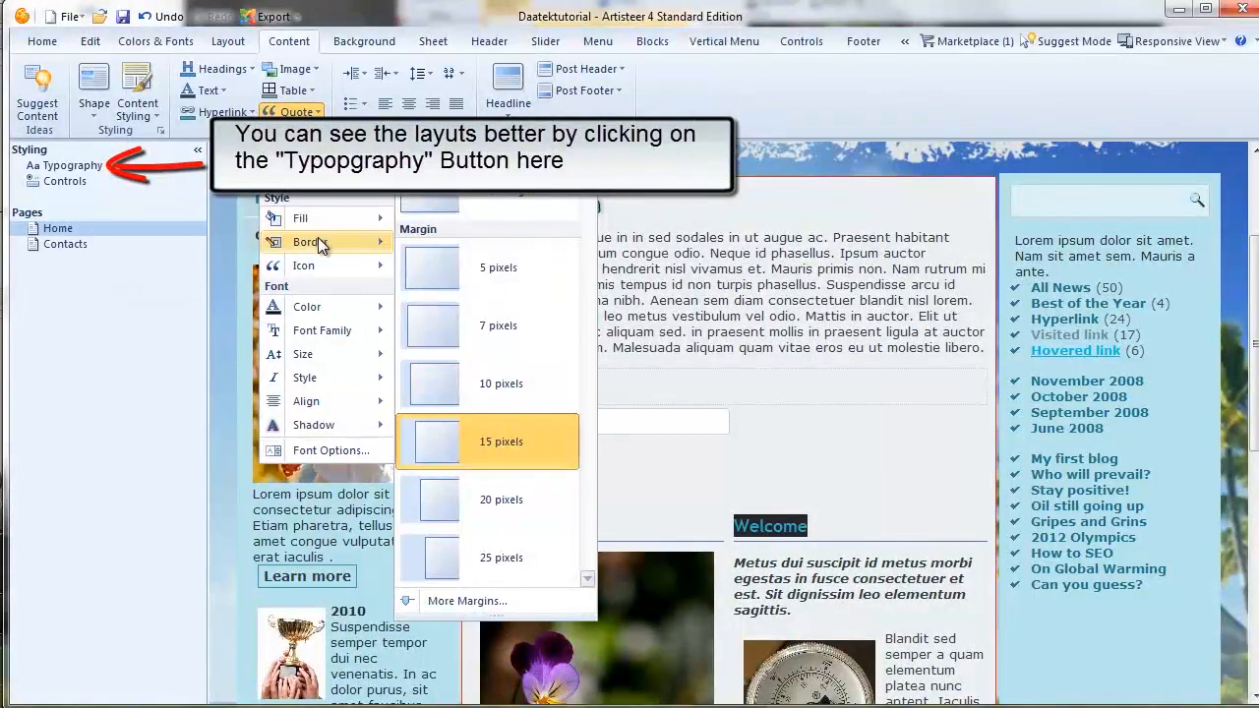
mouse_move(321, 212)
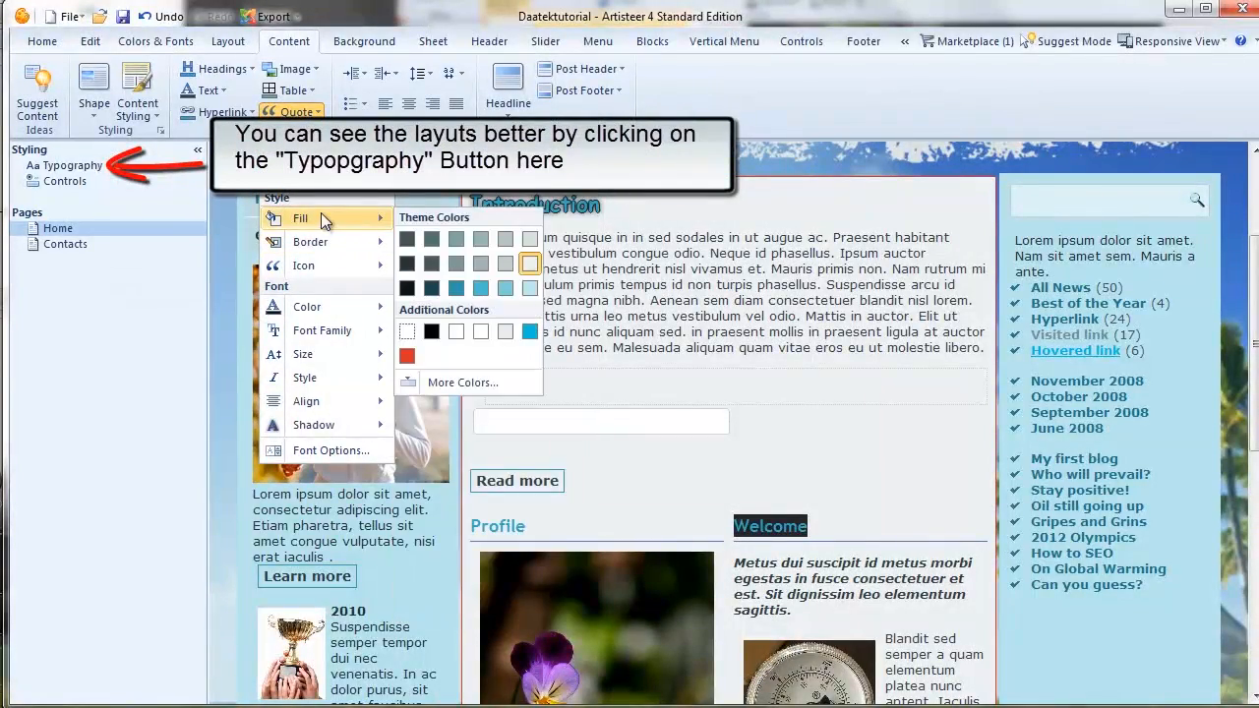
click(407, 240)
Step: Change the quote block's icon to the thin, looped double quotation mark
click(295, 111)
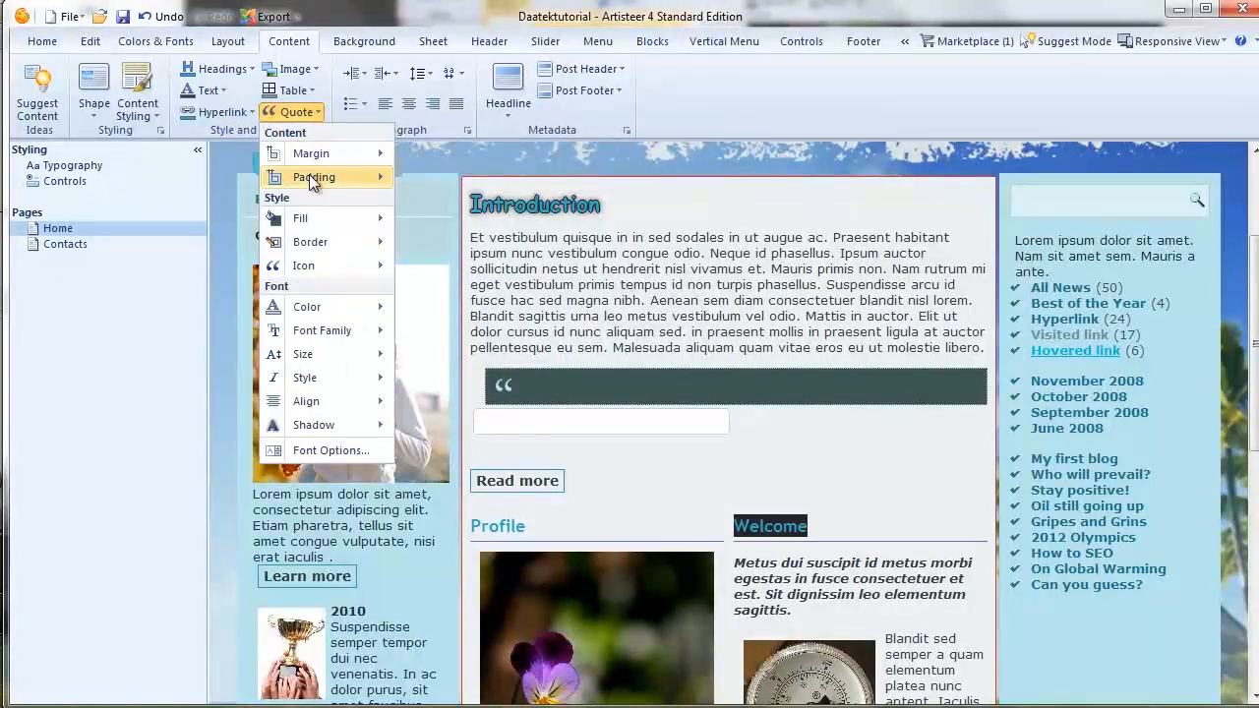
mouse_move(313, 314)
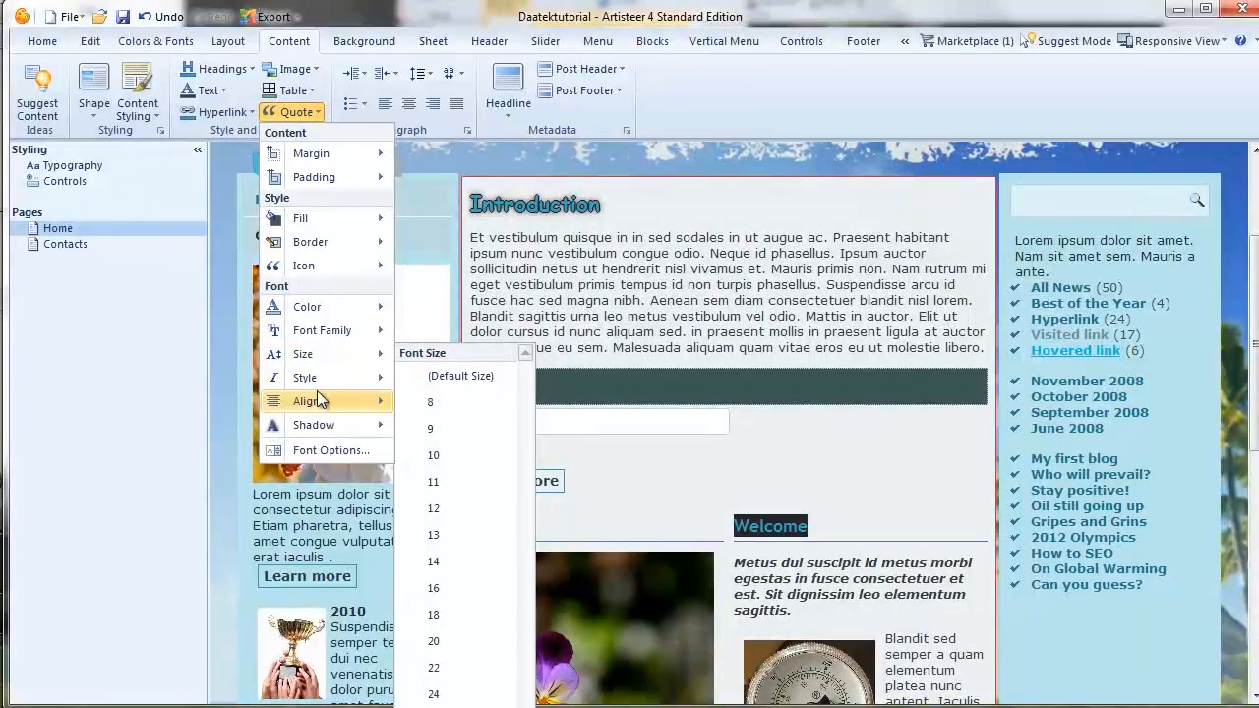
mouse_move(303, 268)
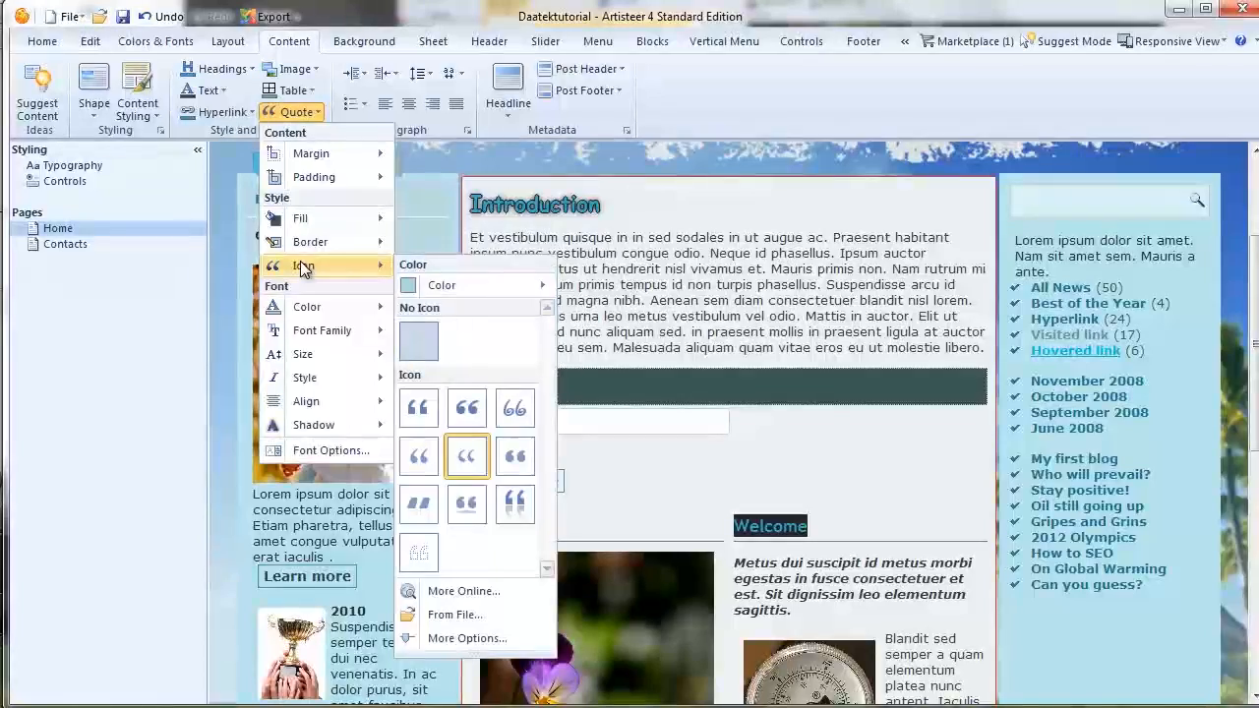
click(506, 403)
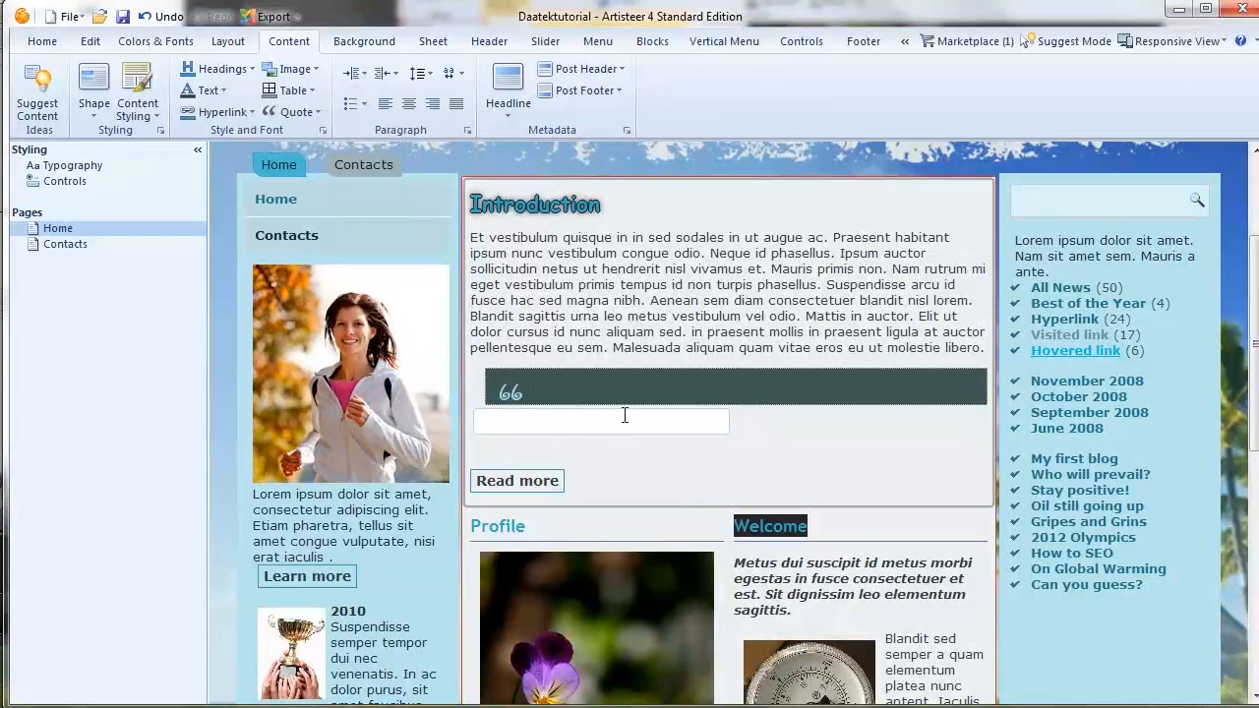
Step: Set the line spacing of the content text to 125%
click(364, 73)
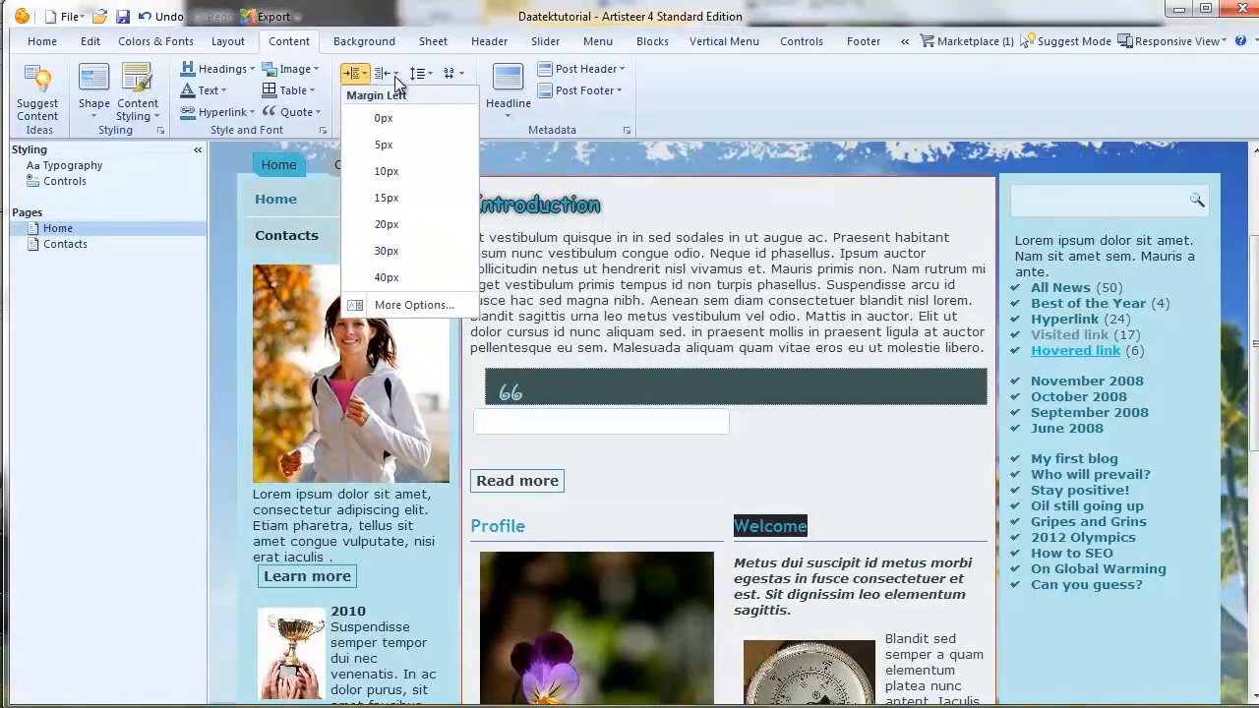
click(429, 77)
click(709, 107)
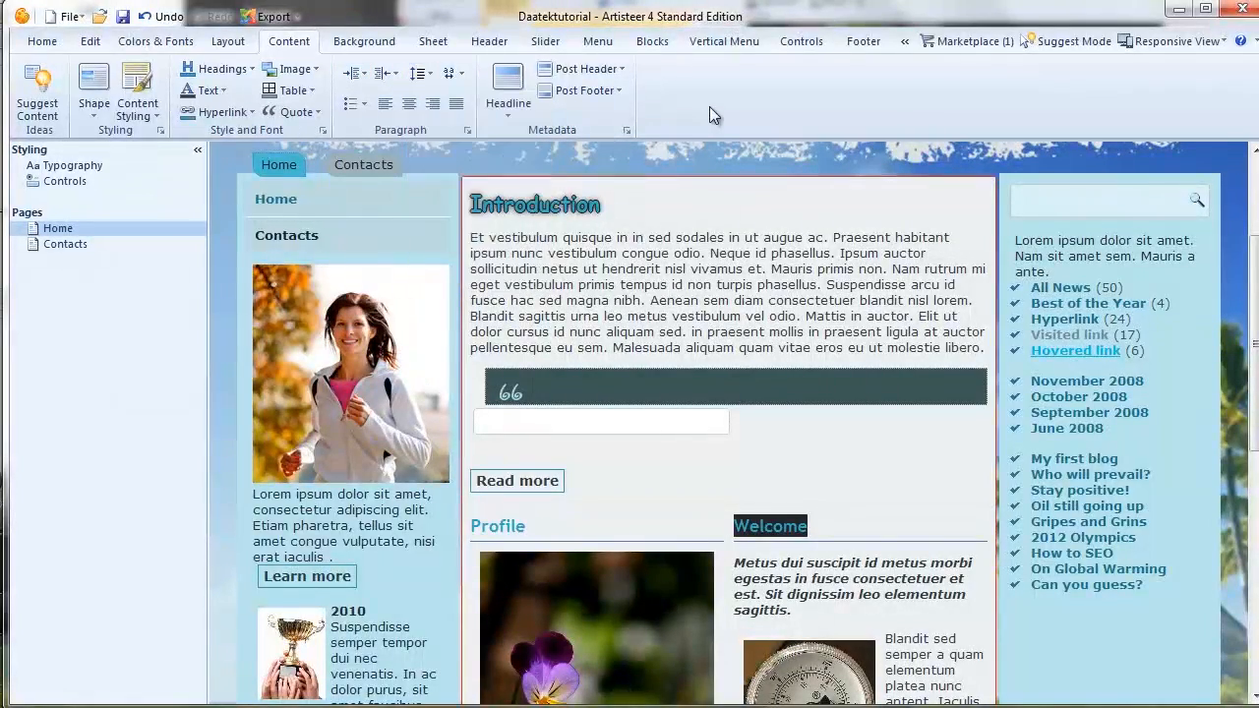
click(421, 74)
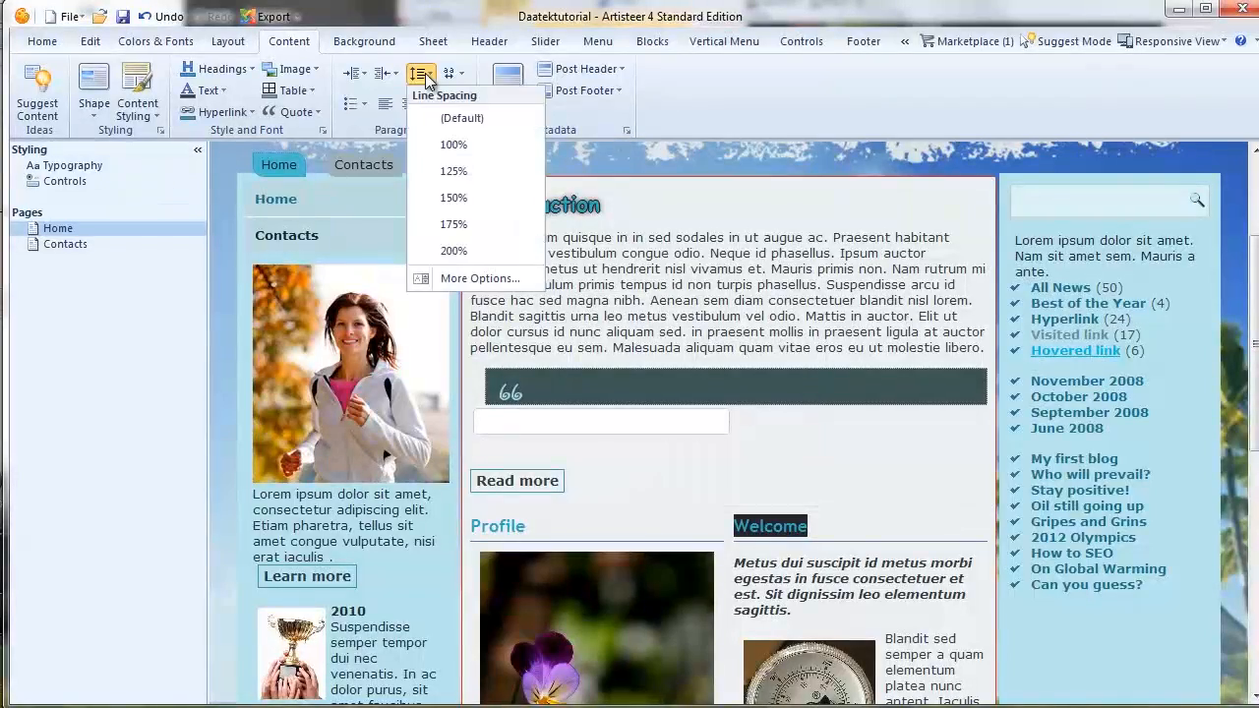
click(453, 173)
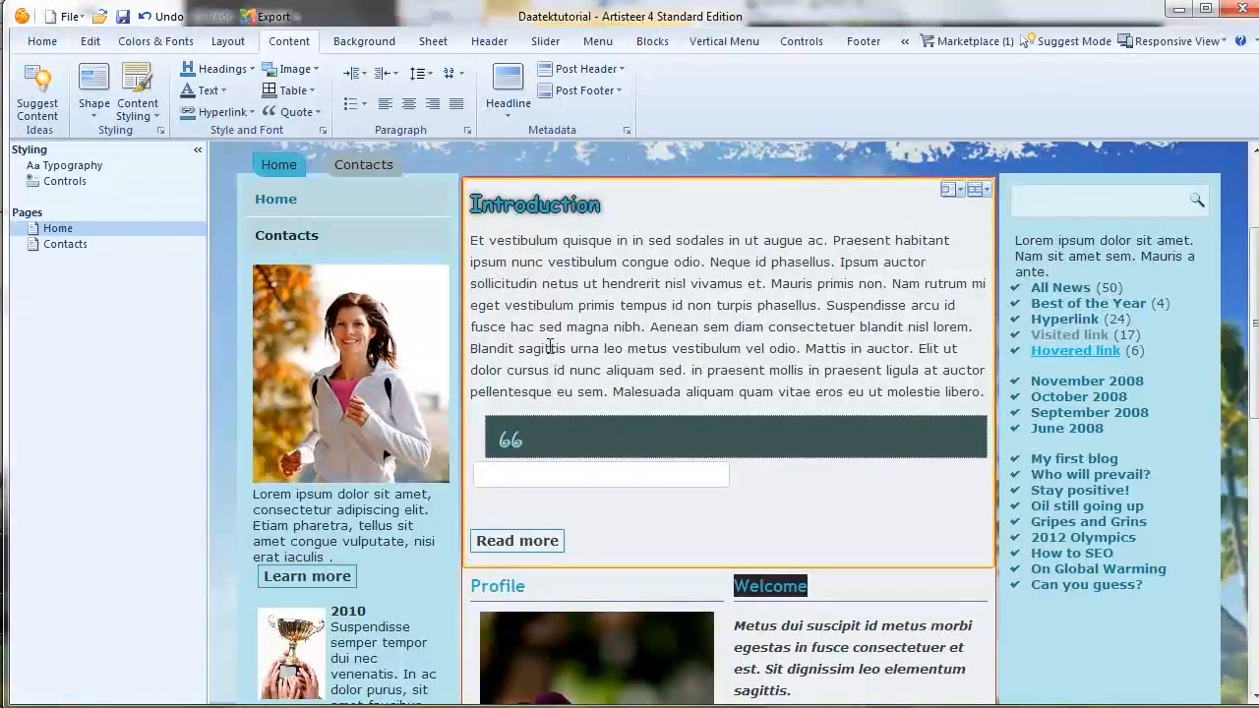
Step: Set the character spacing of the content text to 4px
click(449, 73)
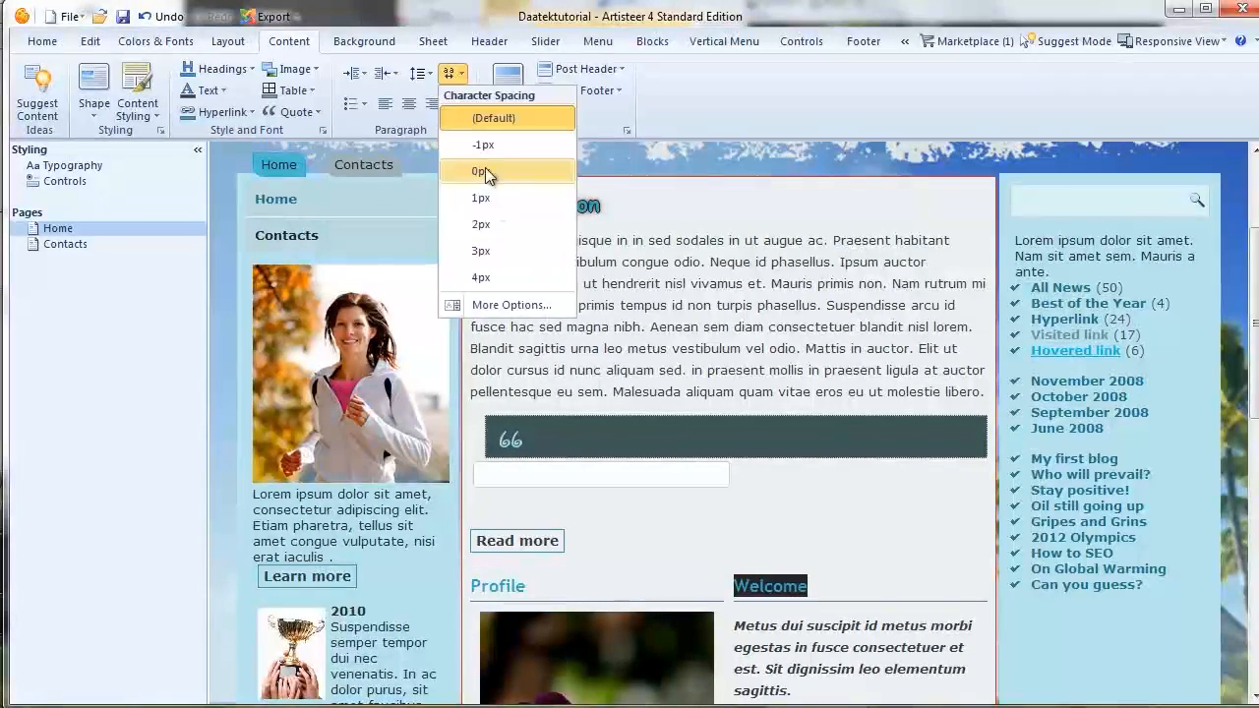
click(498, 281)
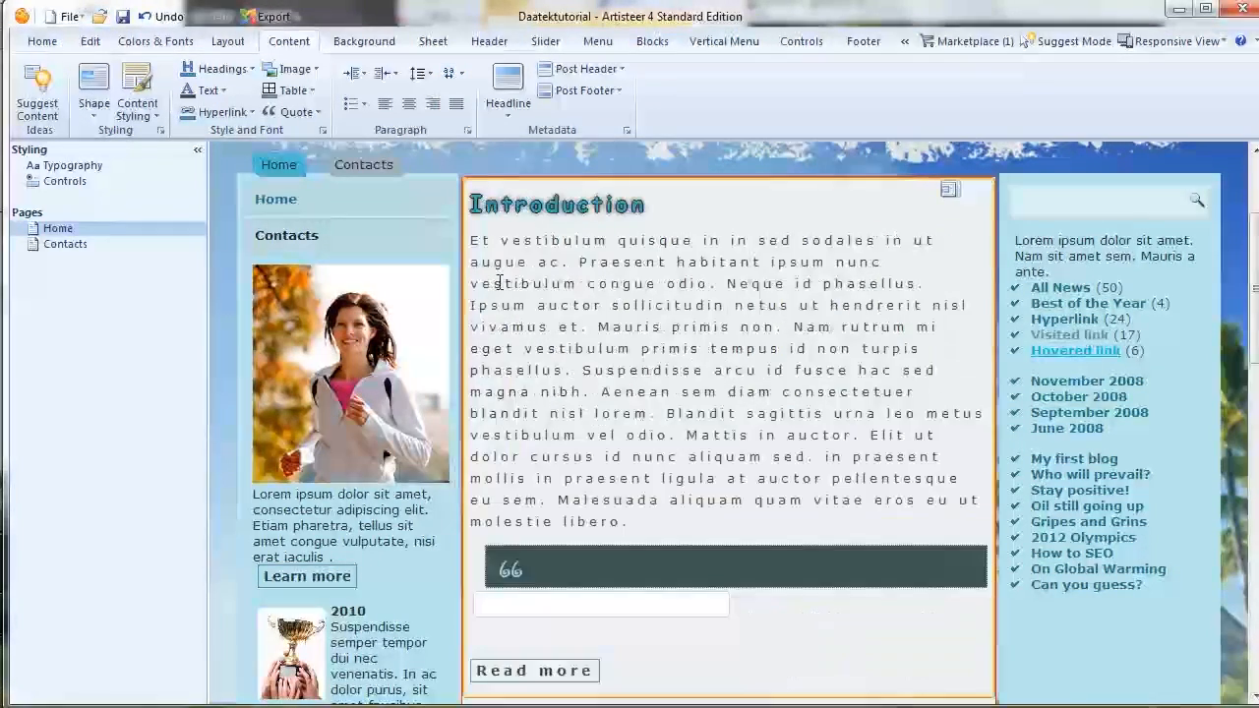
drag(623, 521, 503, 283)
scroll(578, 346, down, 2)
scroll(588, 329, up, 2)
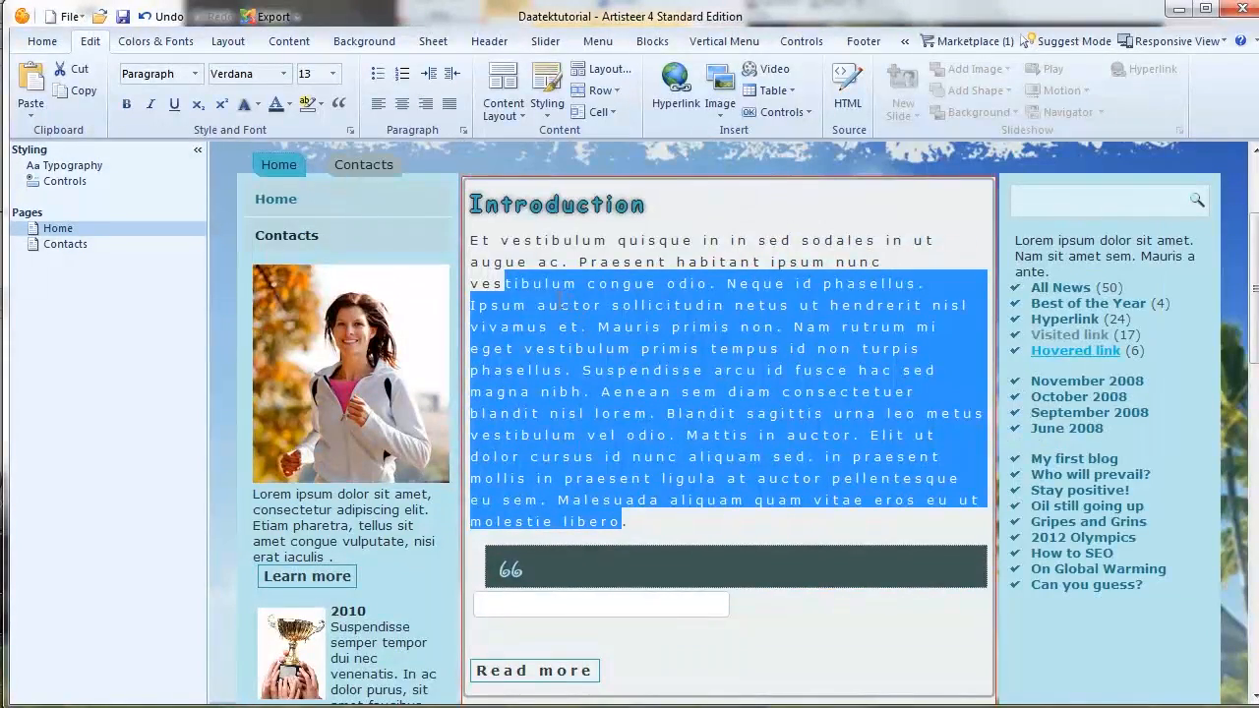
Step: Set the content's bullet image to the small circled arrow
click(298, 49)
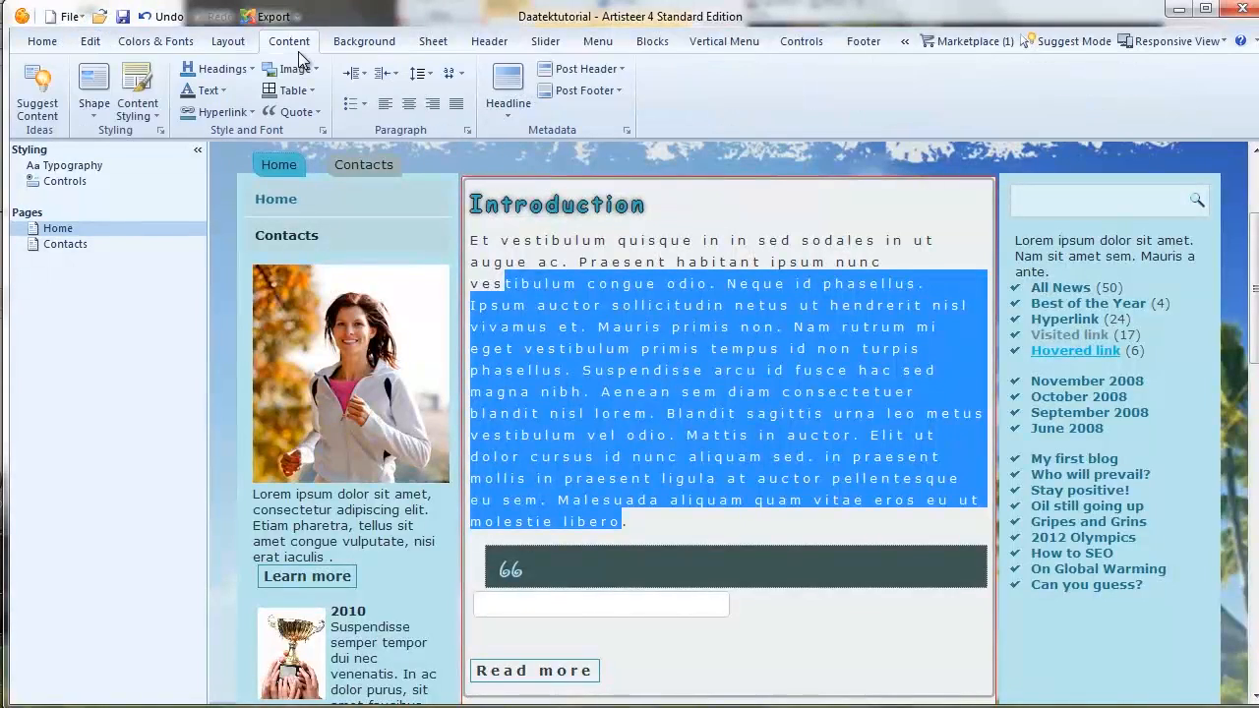
click(365, 104)
mouse_move(384, 148)
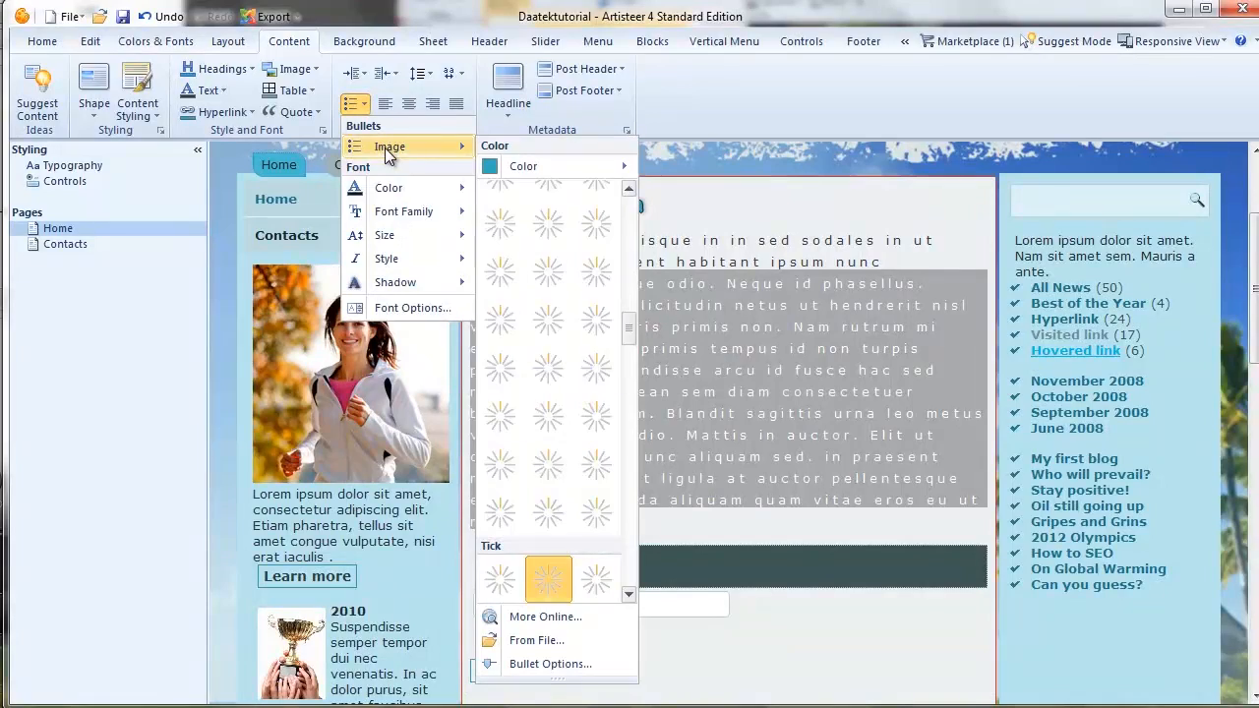
click(654, 295)
scroll(655, 295, down, 4)
scroll(655, 295, down, 2)
scroll(655, 295, up, 7)
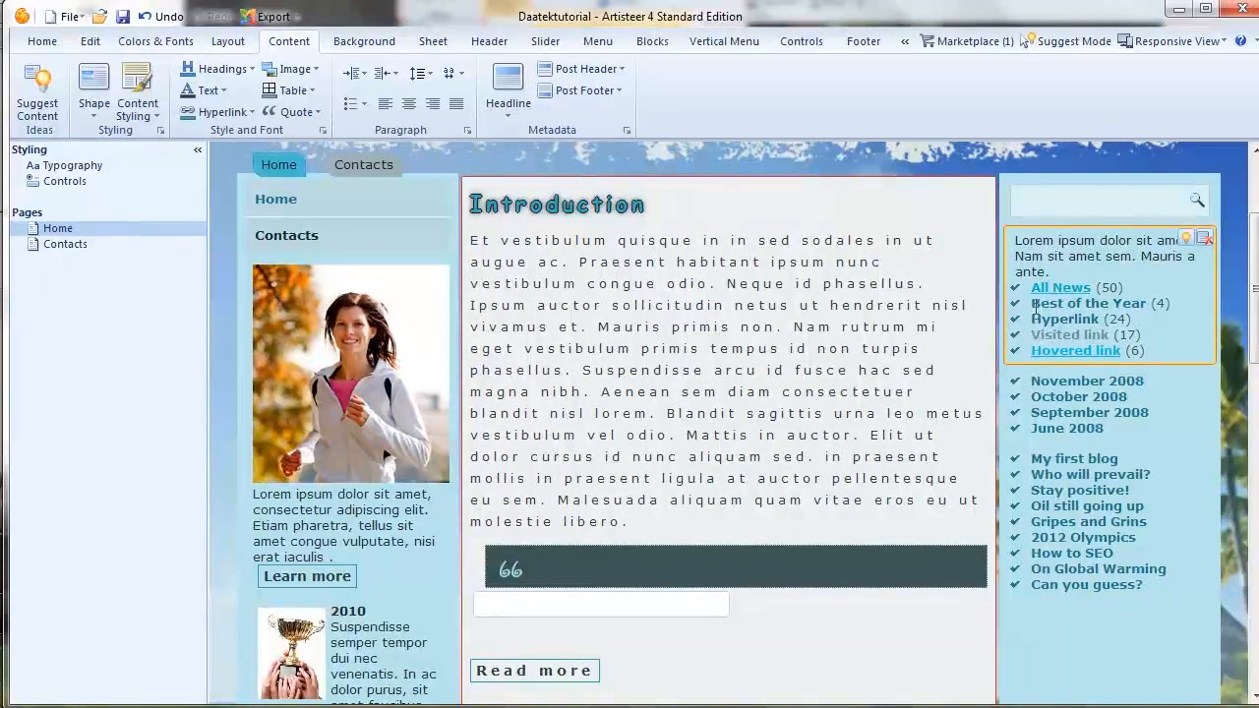
click(356, 103)
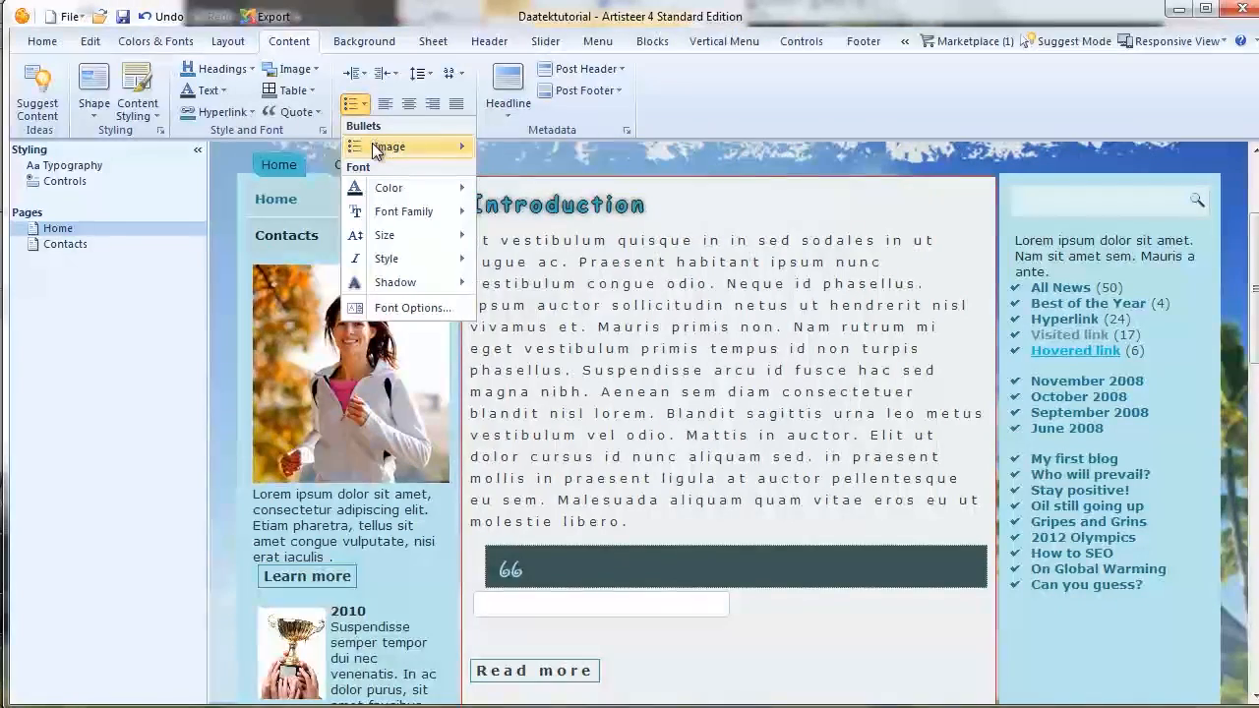
mouse_move(377, 150)
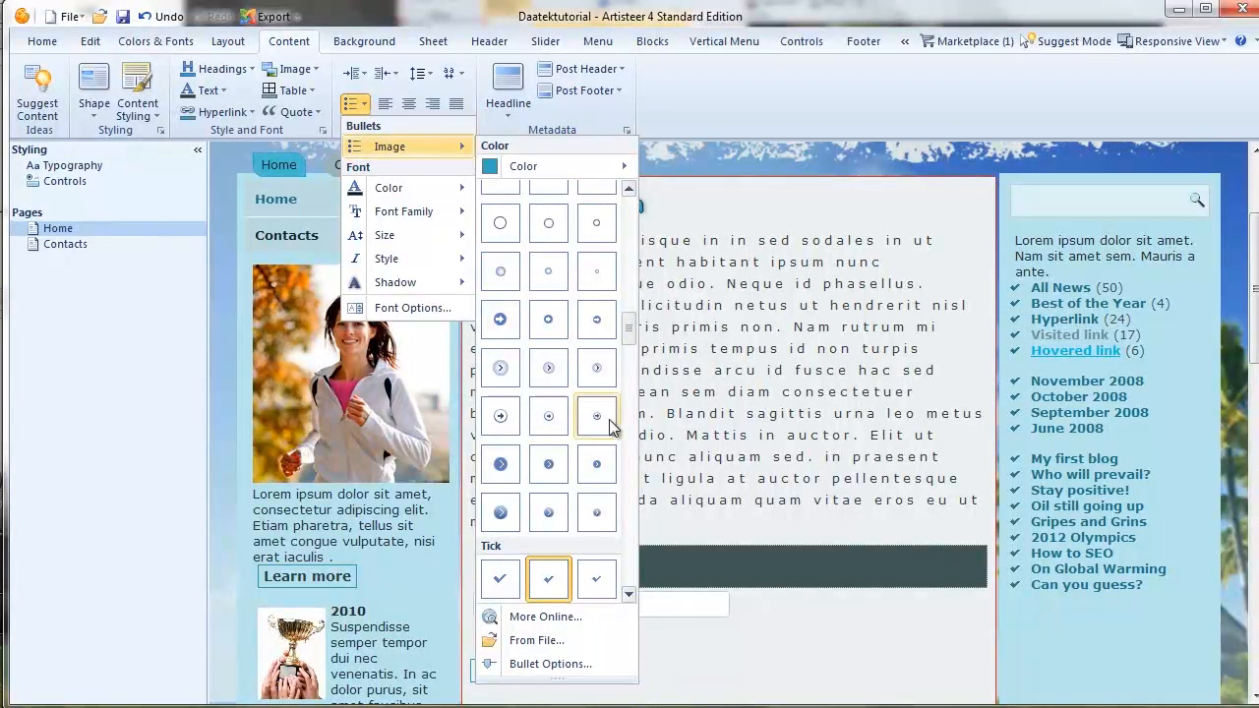
click(1020, 421)
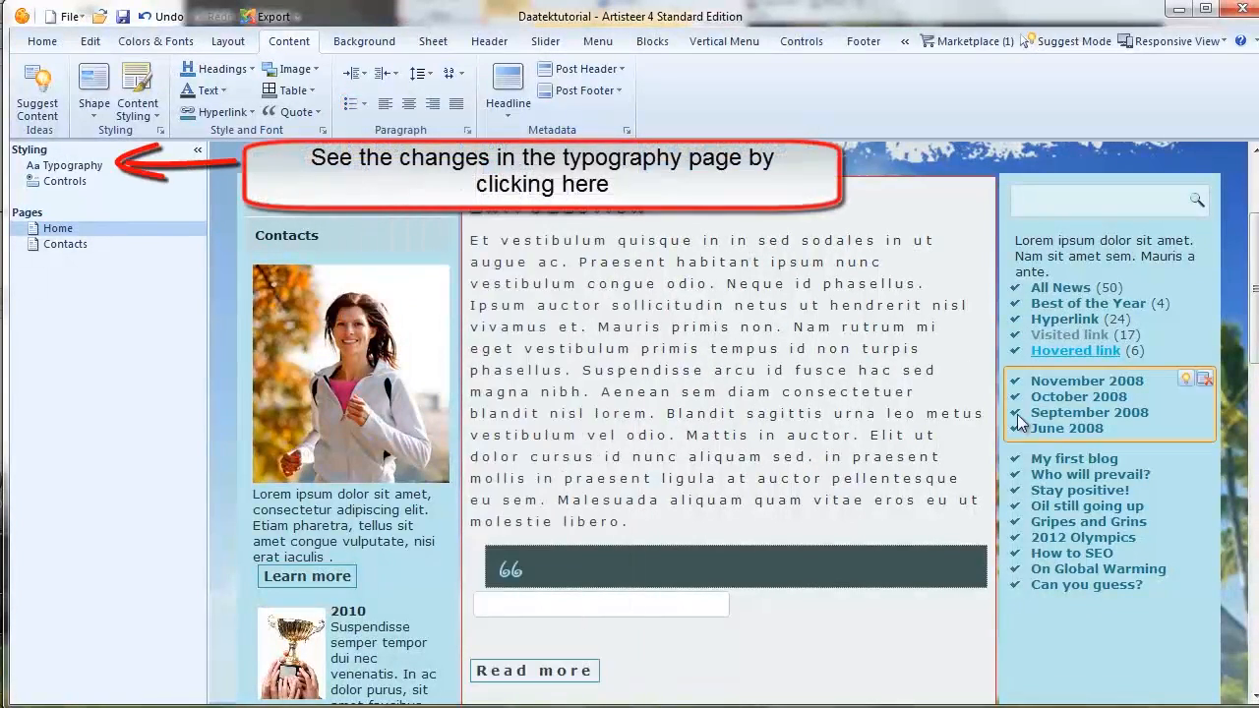
Step: Check the Home page's lists and choose a bullet image from the gallery for the content
scroll(726, 419, down, 8)
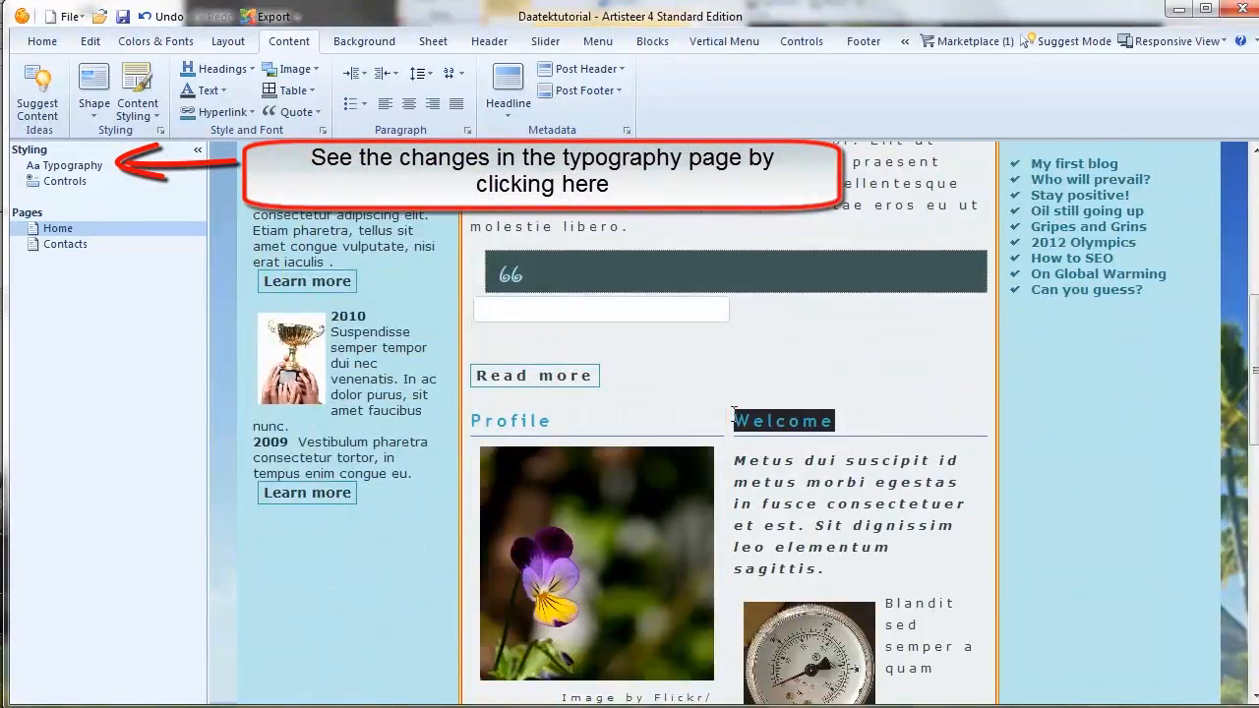
scroll(726, 420, down, 3)
scroll(725, 422, up, 12)
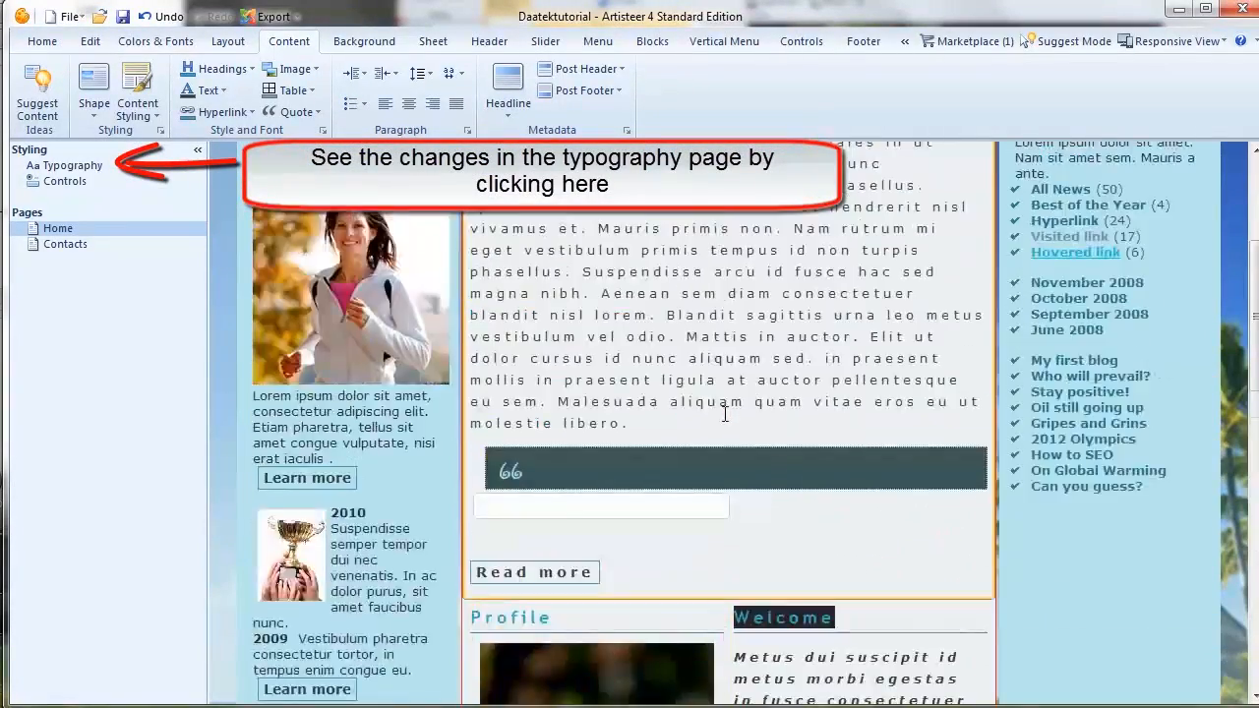
click(593, 371)
scroll(594, 371, down, 3)
click(663, 421)
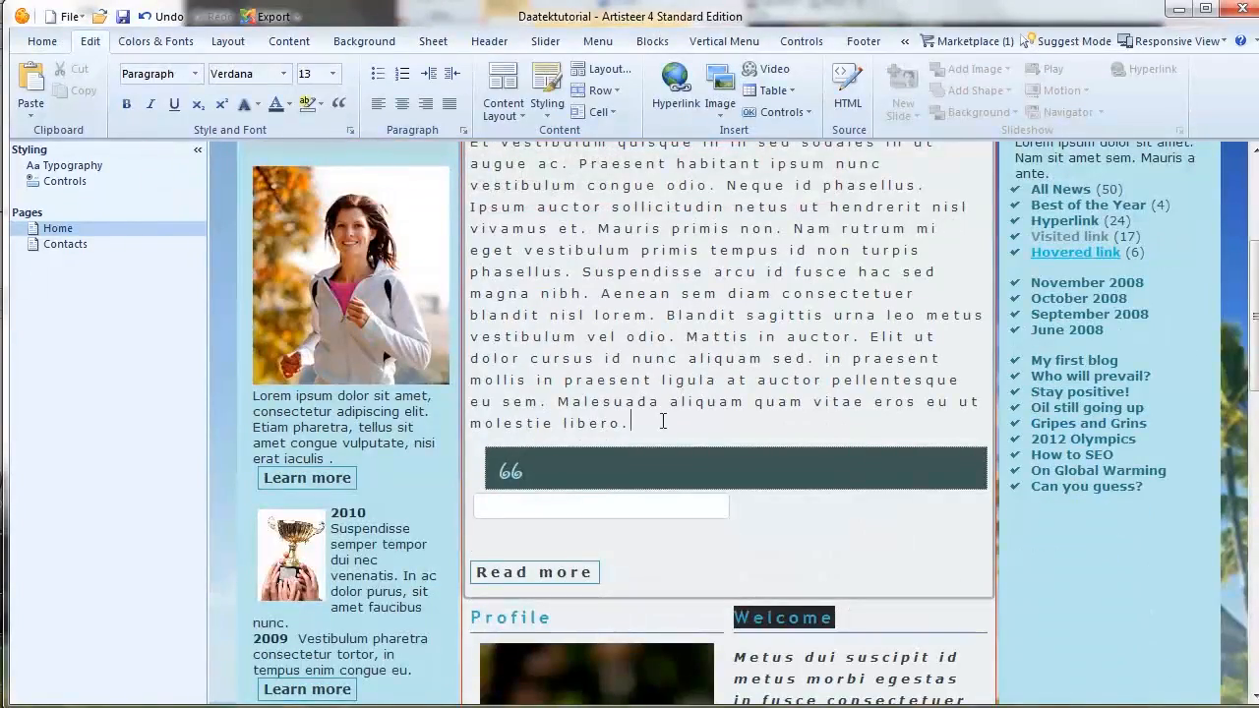
click(355, 104)
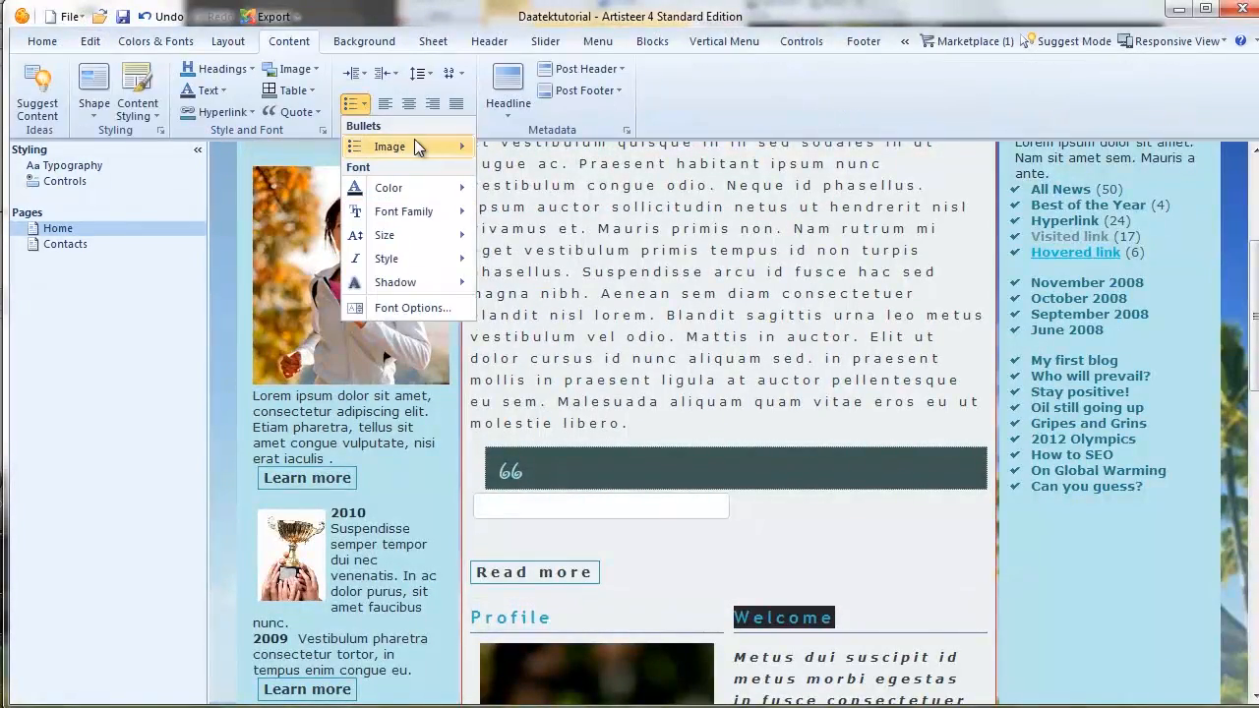
mouse_move(419, 143)
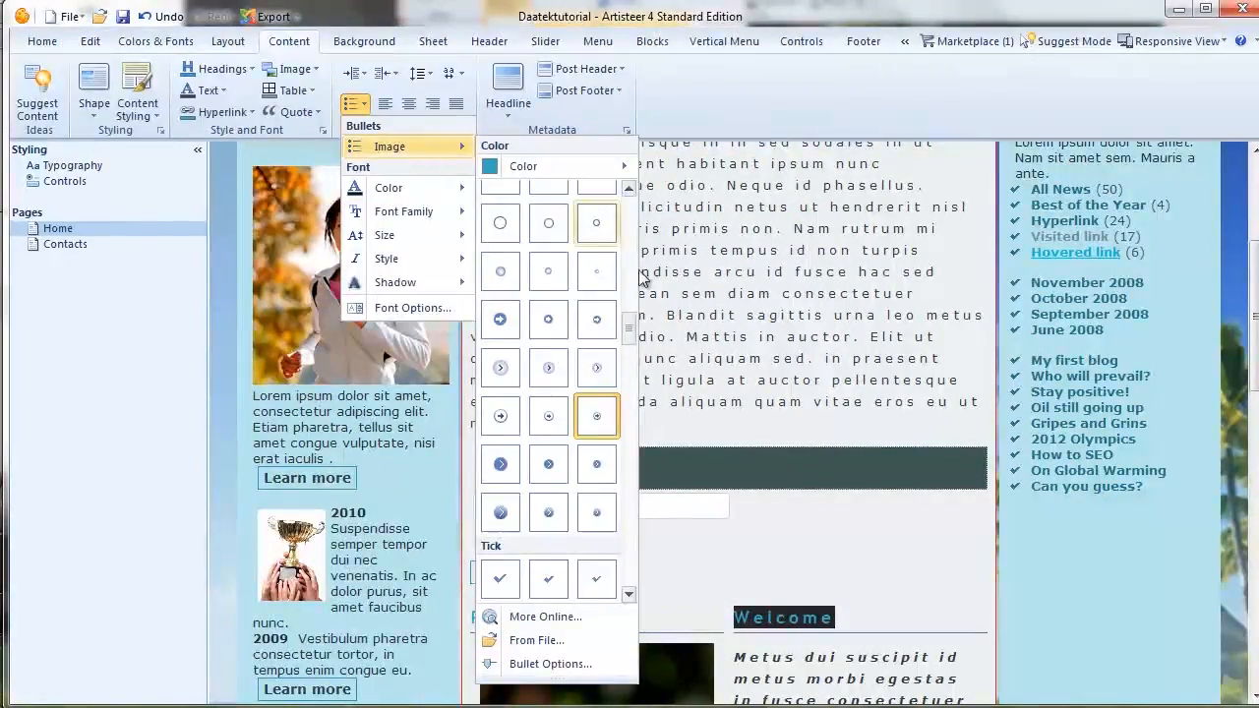
drag(629, 329, 620, 199)
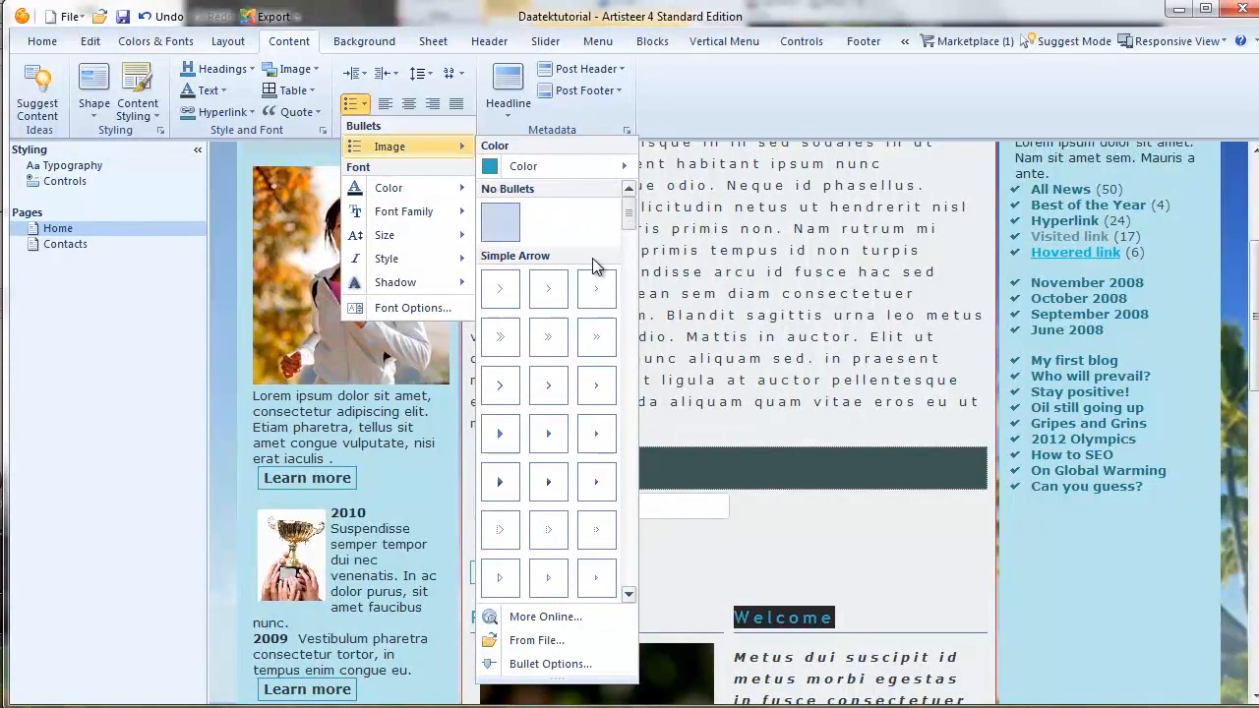
drag(630, 221, 644, 299)
click(614, 456)
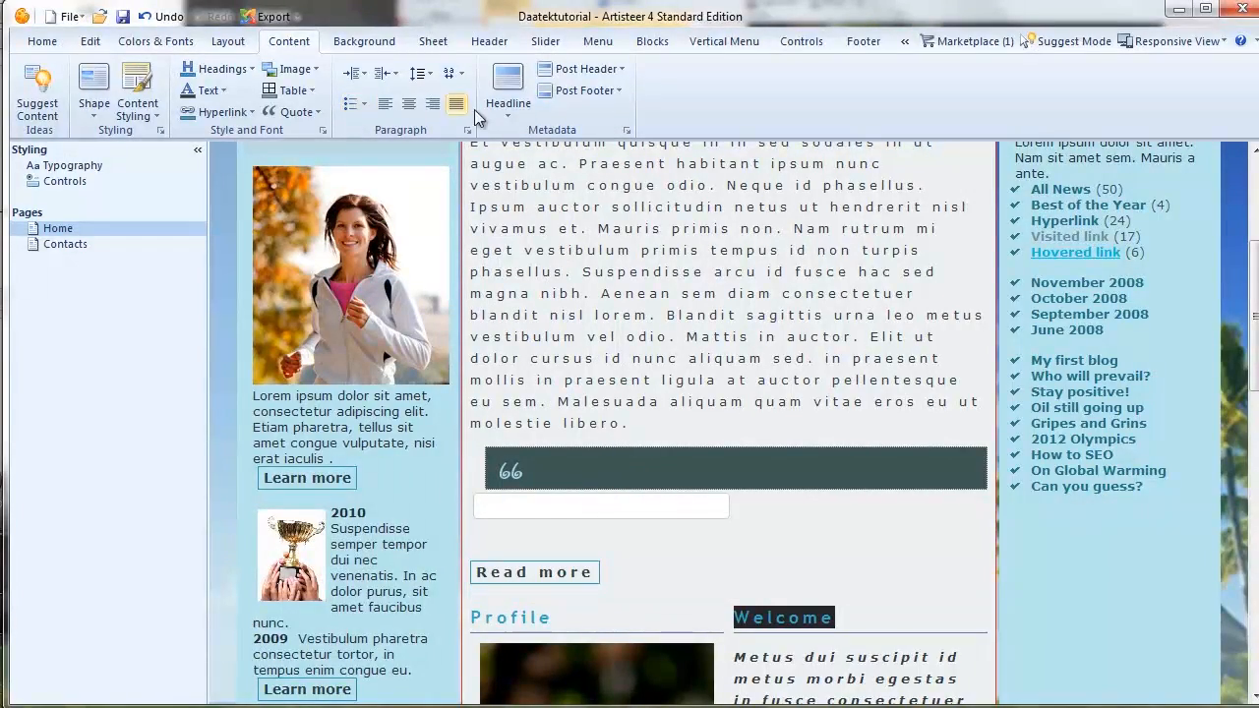
Step: Examine the styling options for the content's headline text, post header metadata and post footer
click(504, 115)
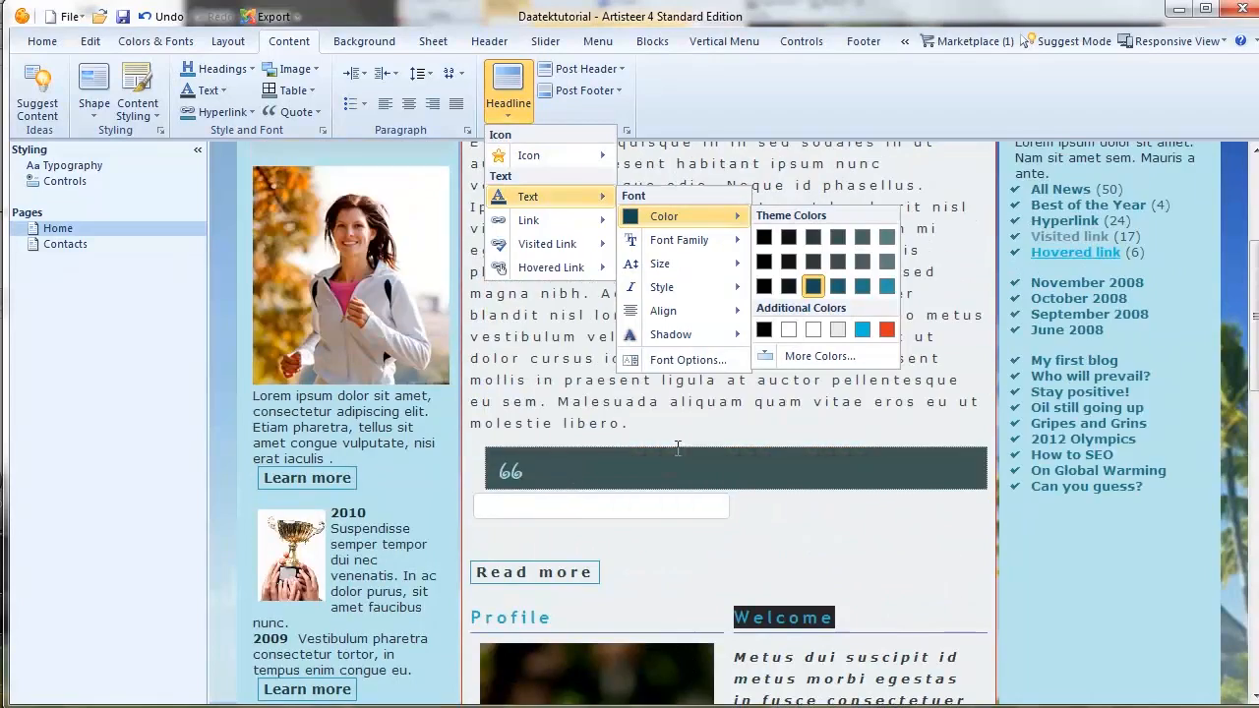
click(671, 393)
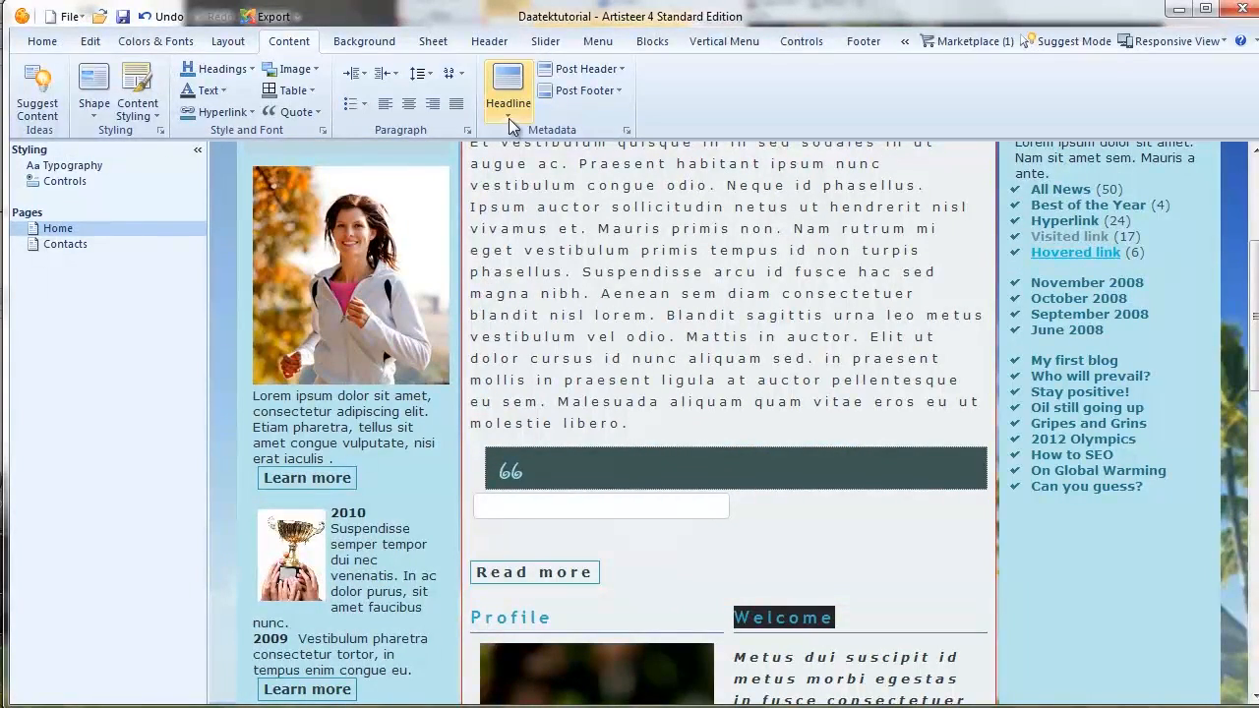
click(621, 70)
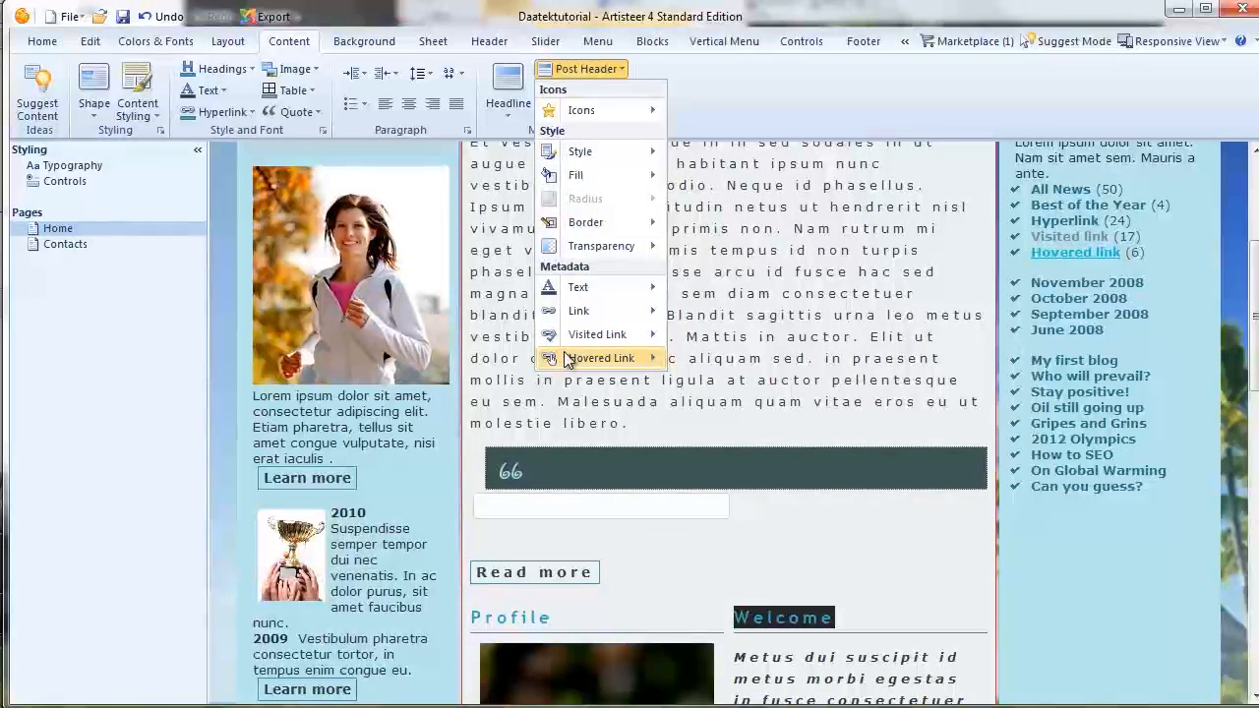
mouse_move(577, 287)
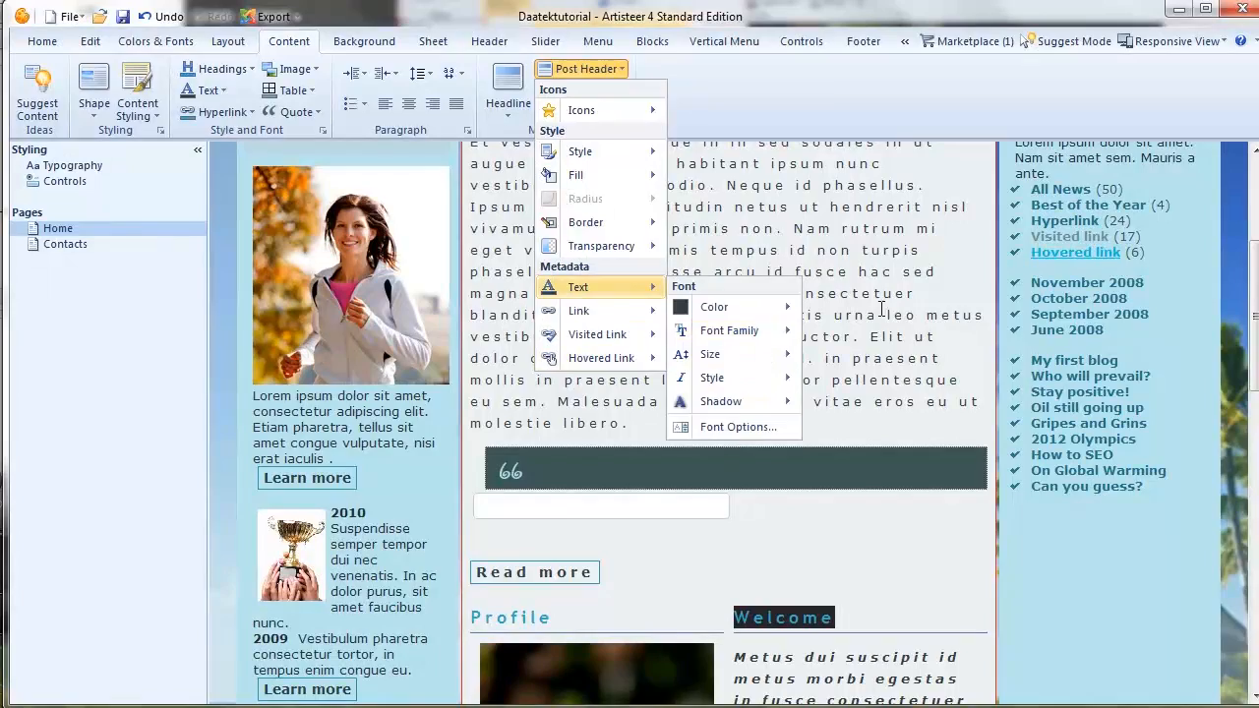
click(882, 309)
click(604, 92)
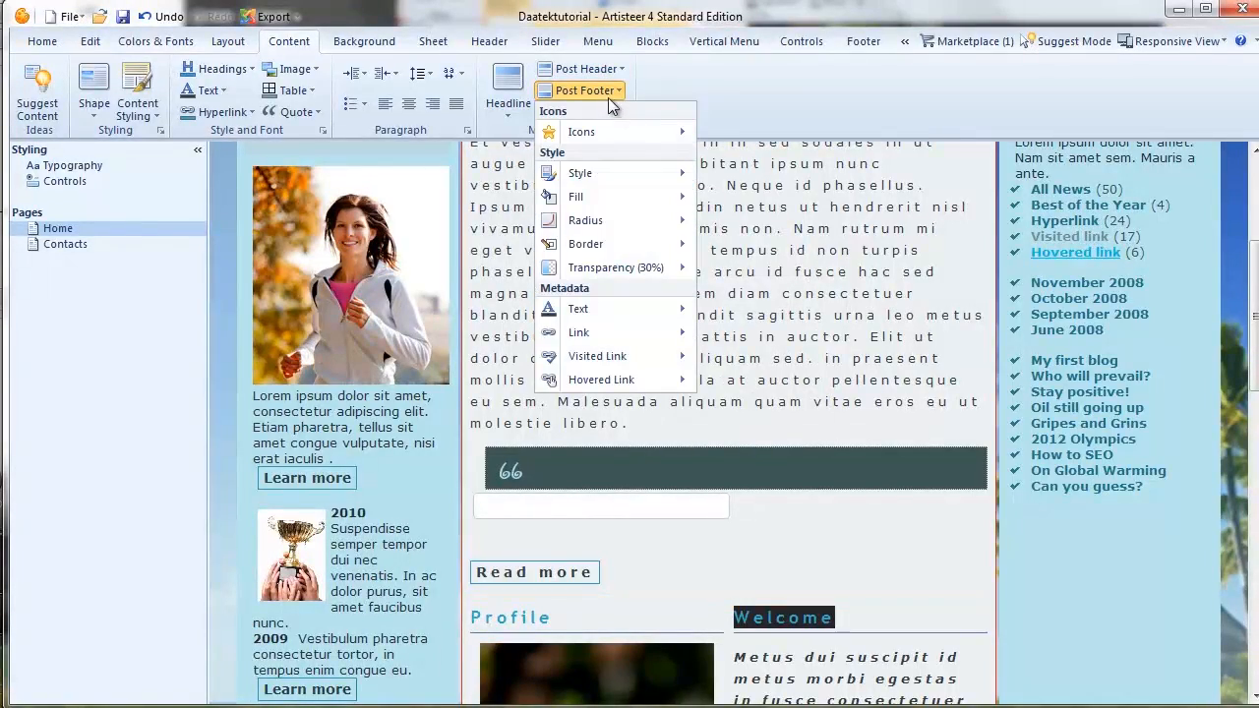
click(754, 199)
scroll(597, 240, down, 2)
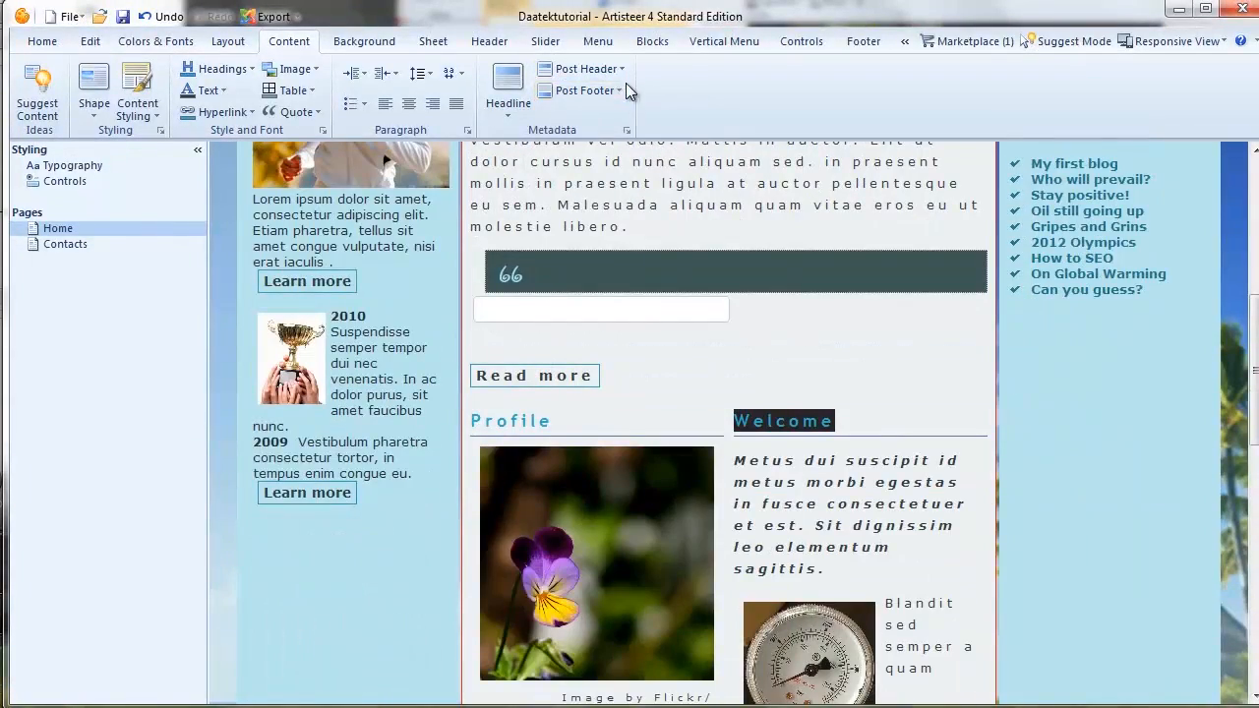
click(620, 70)
click(664, 198)
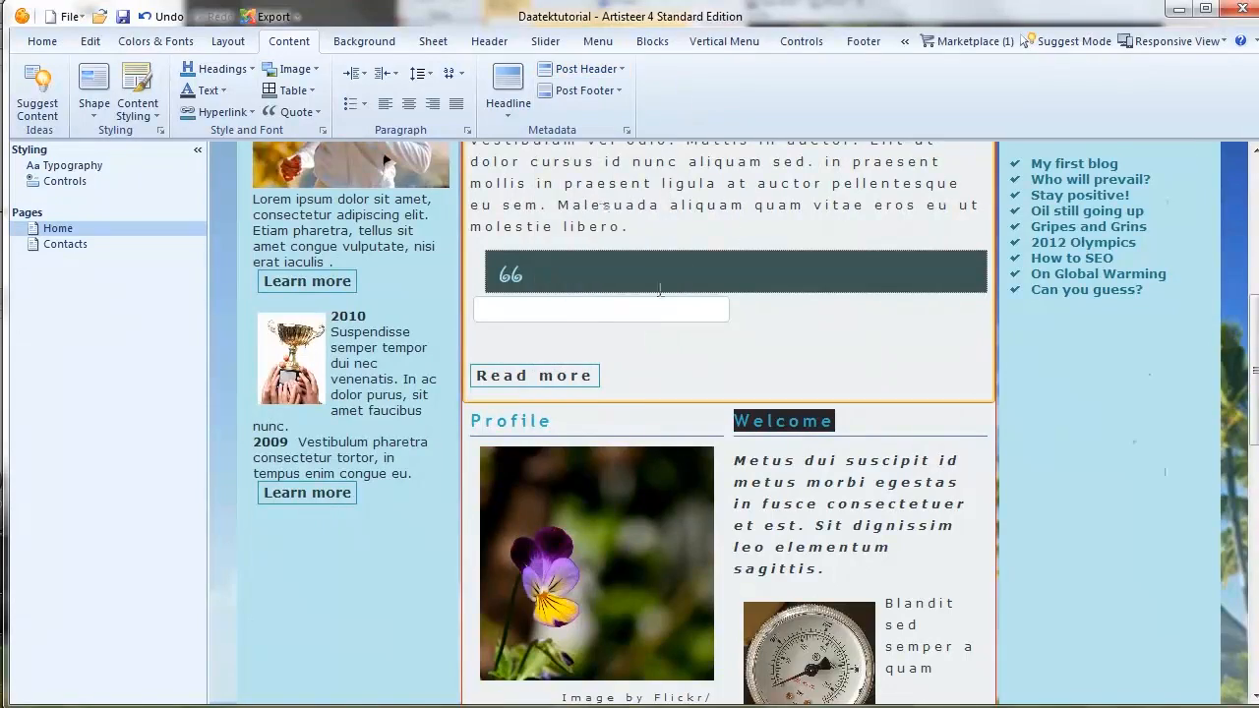
scroll(659, 290, up, 5)
click(610, 96)
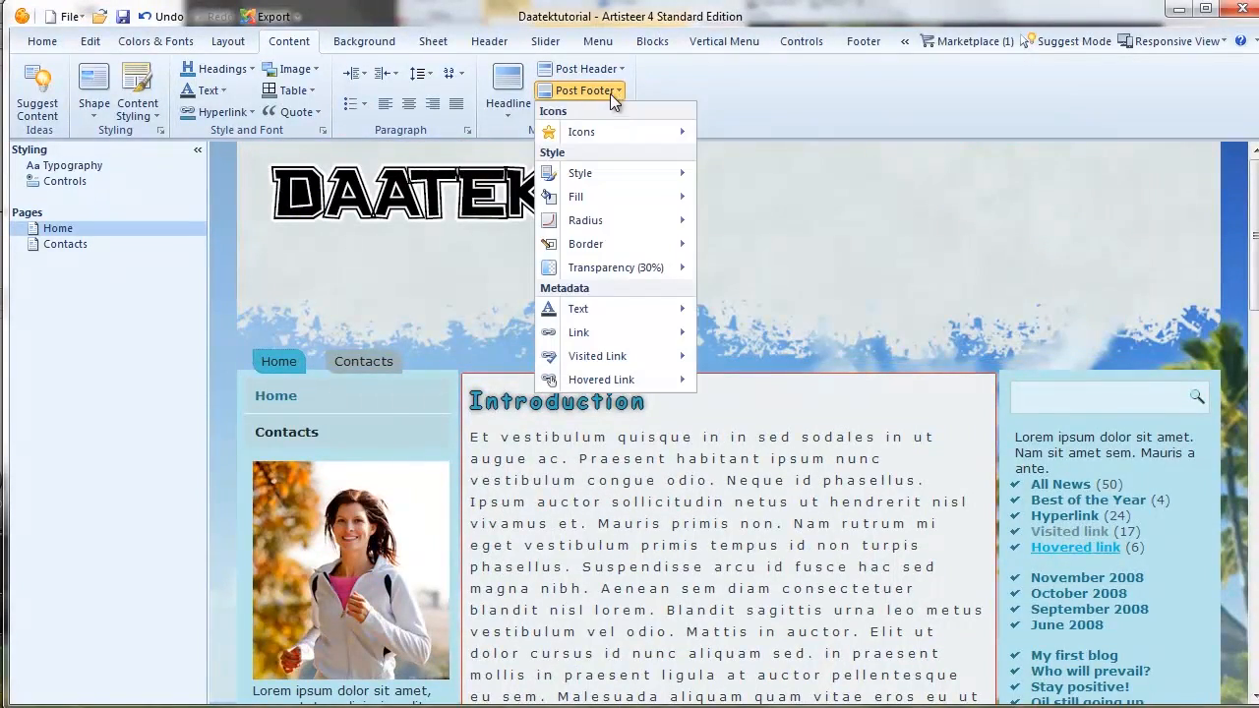
click(754, 89)
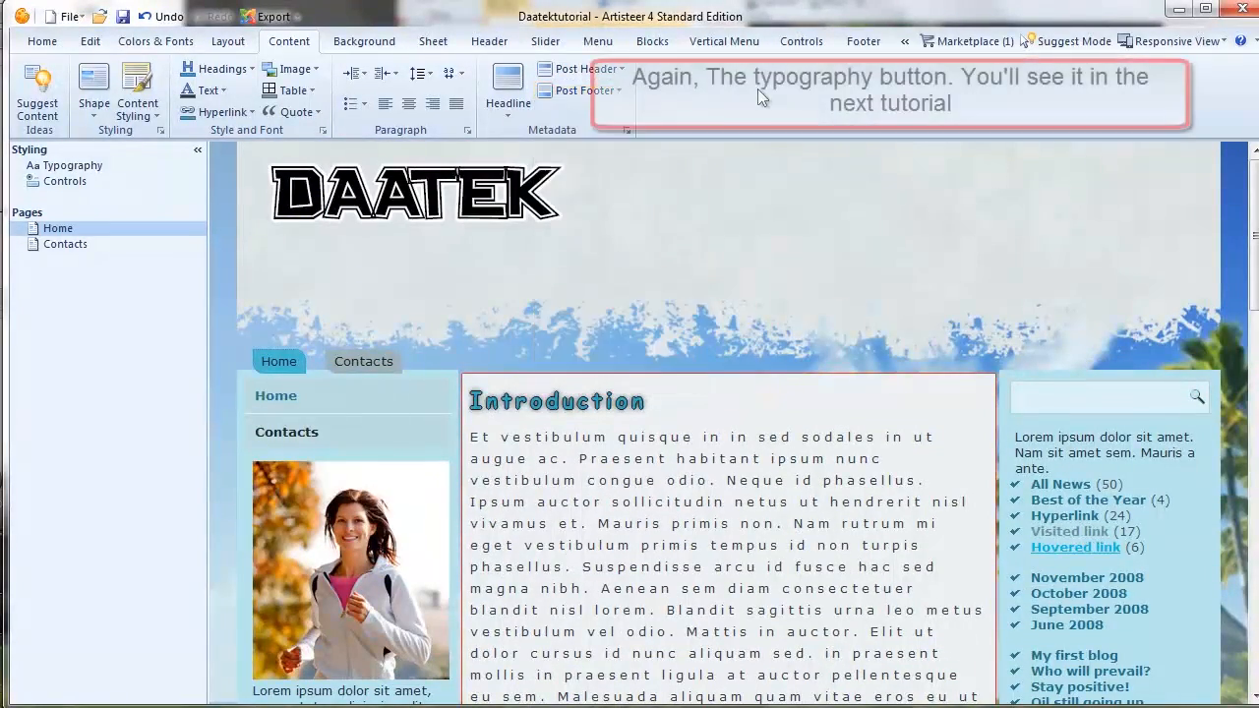
Step: Look over the Home page's content articles and review the post header styling options again
scroll(688, 267, down, 2)
scroll(841, 272, down, 2)
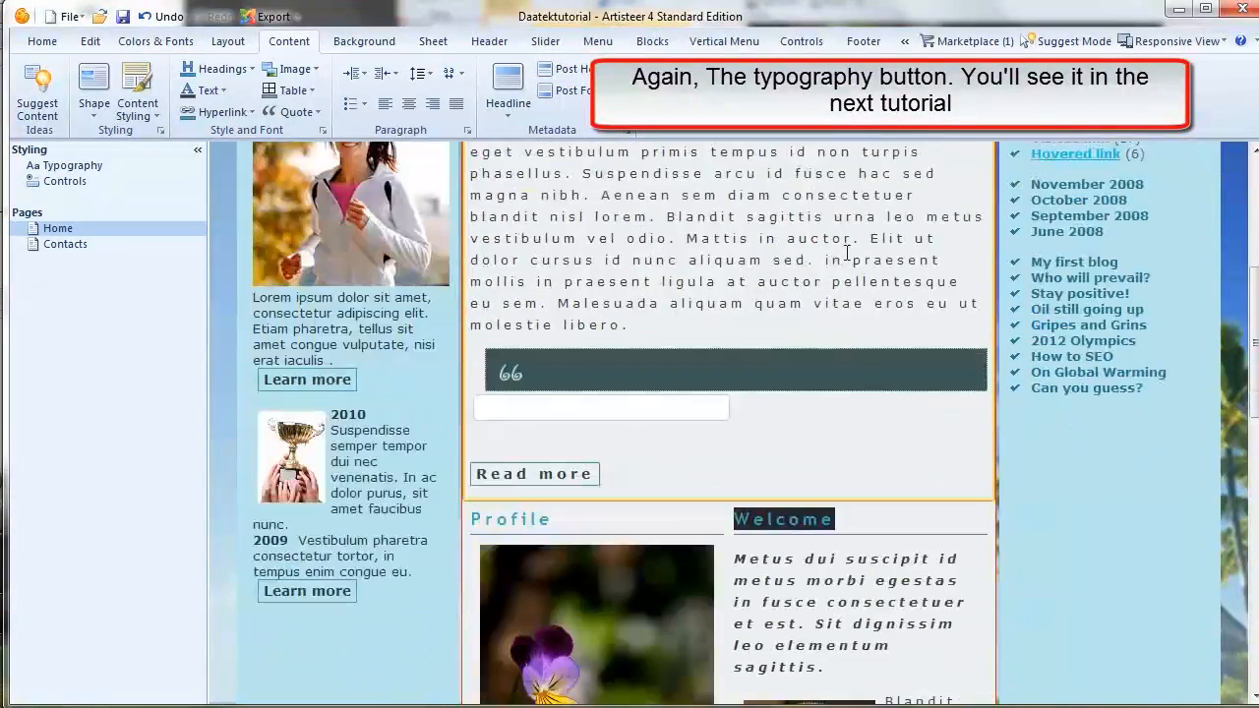
scroll(597, 295, down, 4)
scroll(632, 436, down, 7)
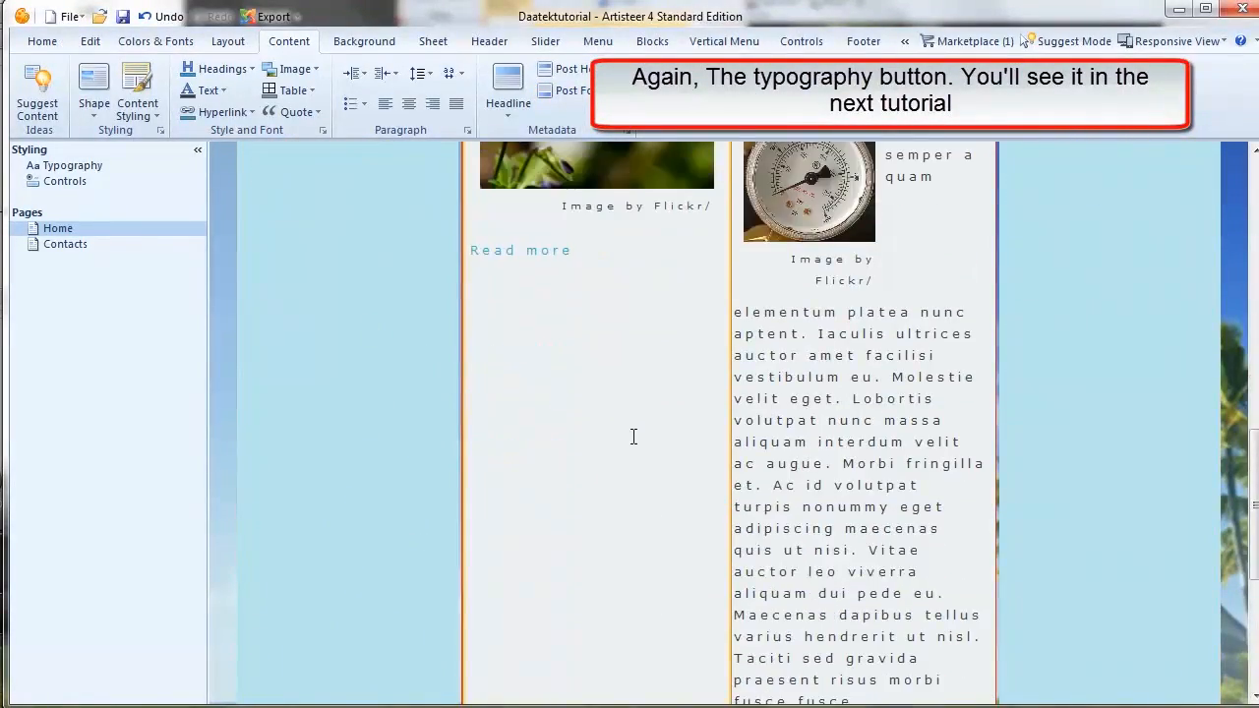
scroll(636, 436, up, 11)
scroll(638, 437, up, 4)
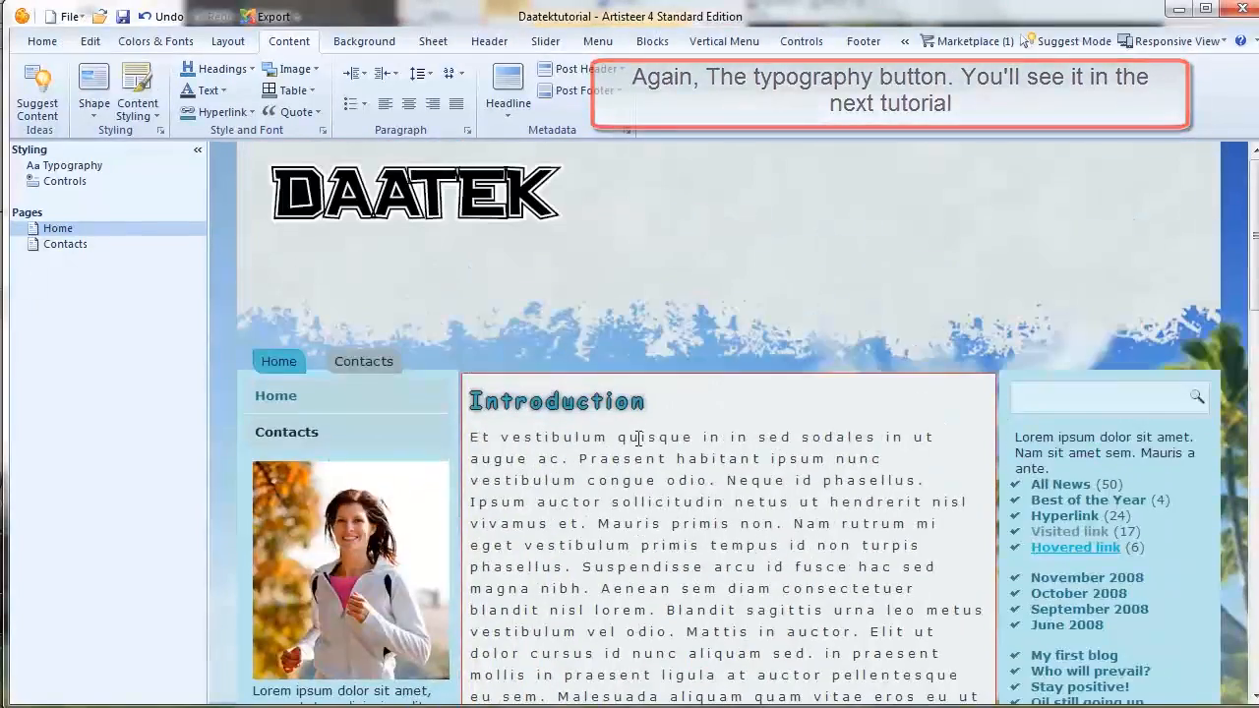
click(611, 74)
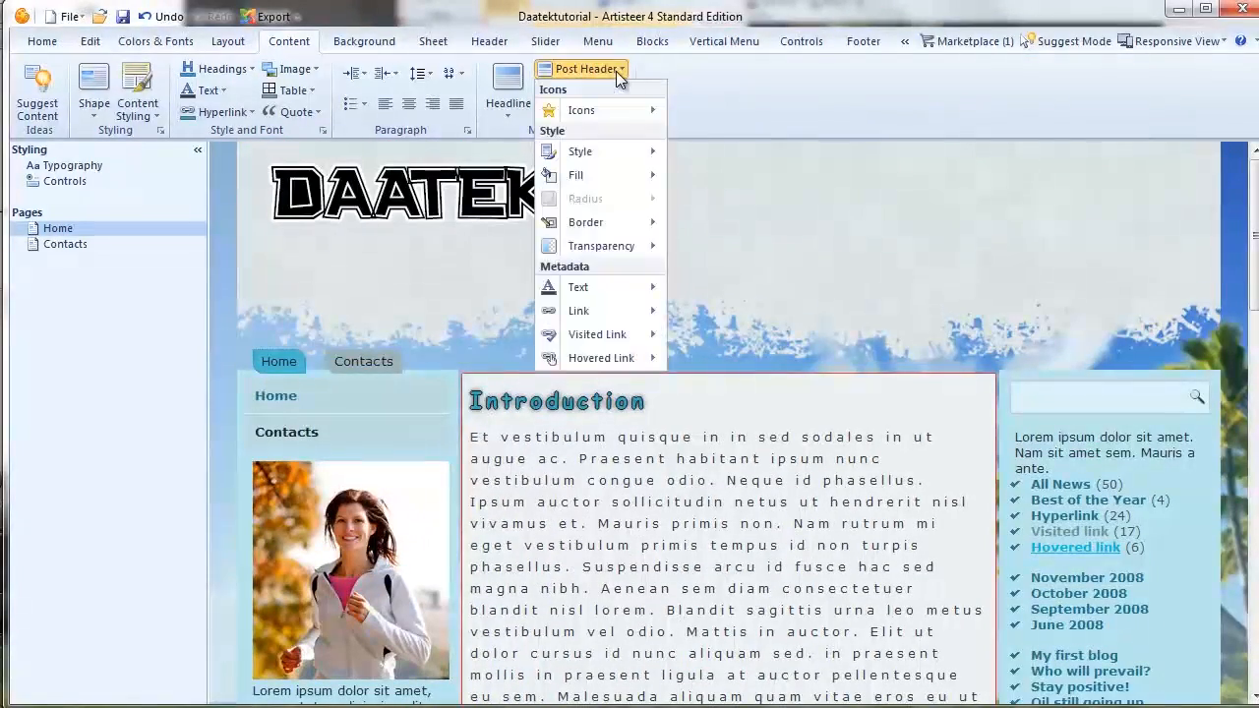
click(617, 77)
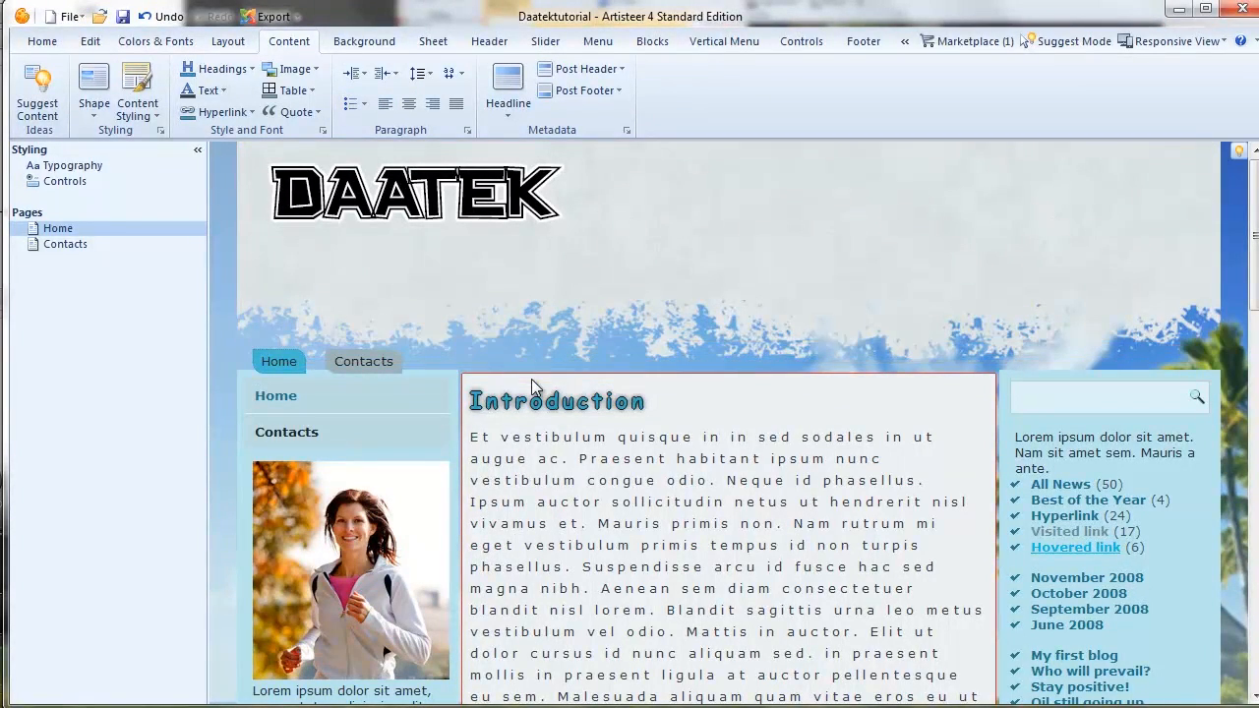
scroll(732, 547, down, 3)
scroll(732, 547, down, 5)
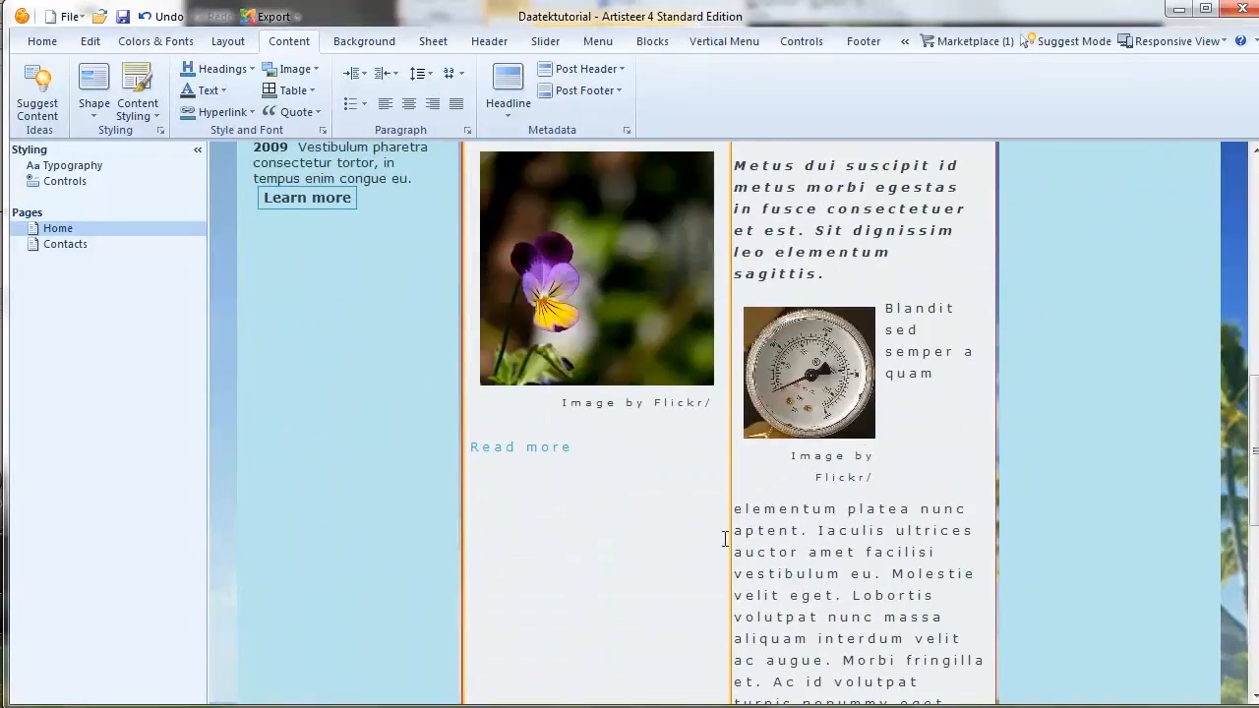
scroll(689, 516, up, 8)
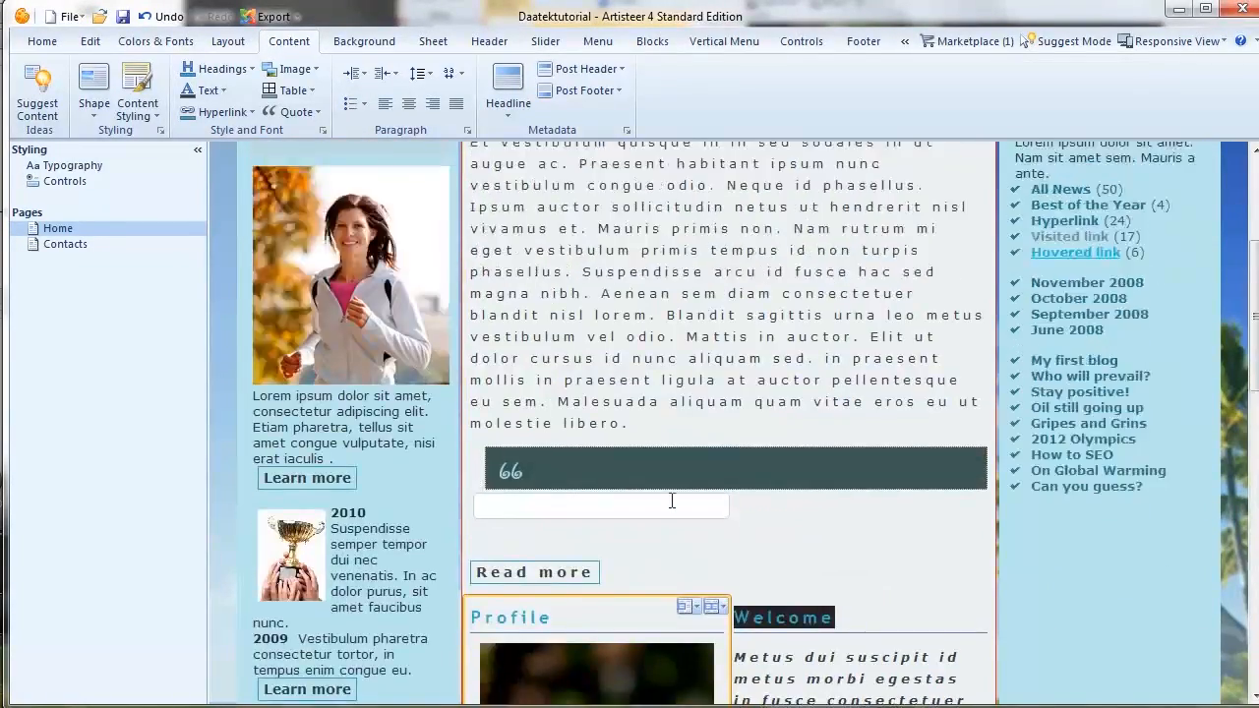
click(641, 383)
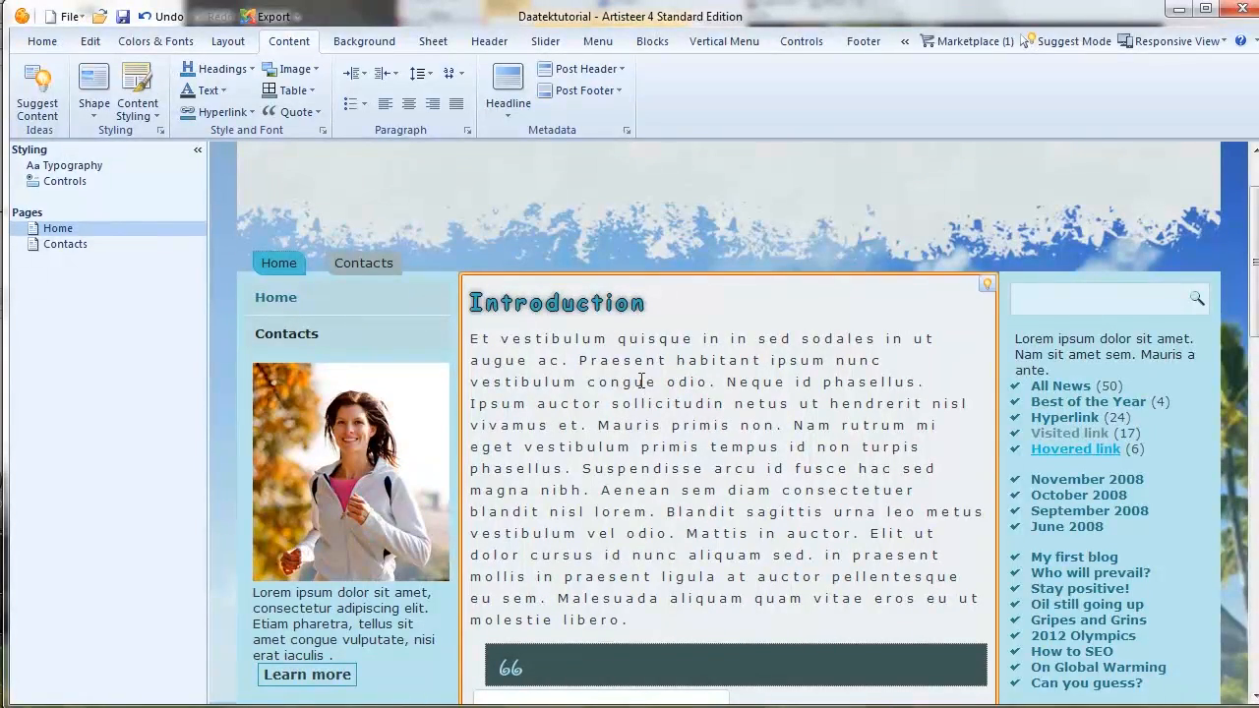
click(641, 377)
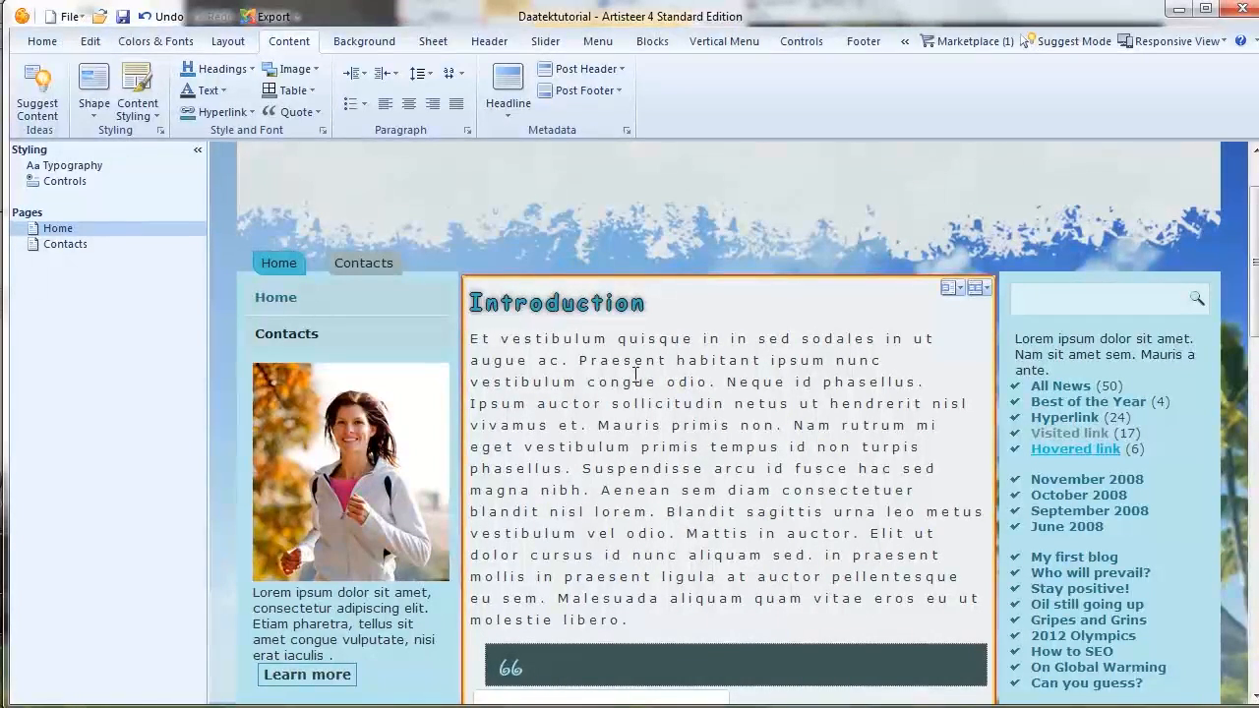
click(624, 377)
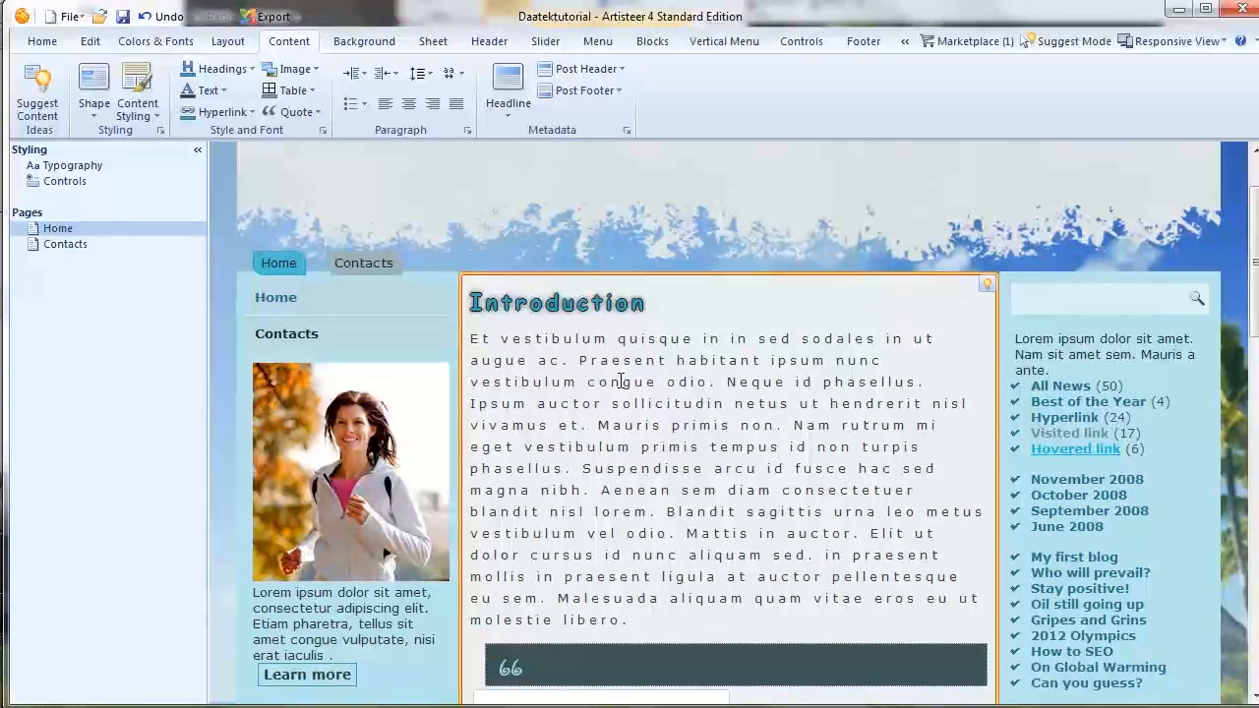
scroll(621, 381, down, 4)
click(626, 313)
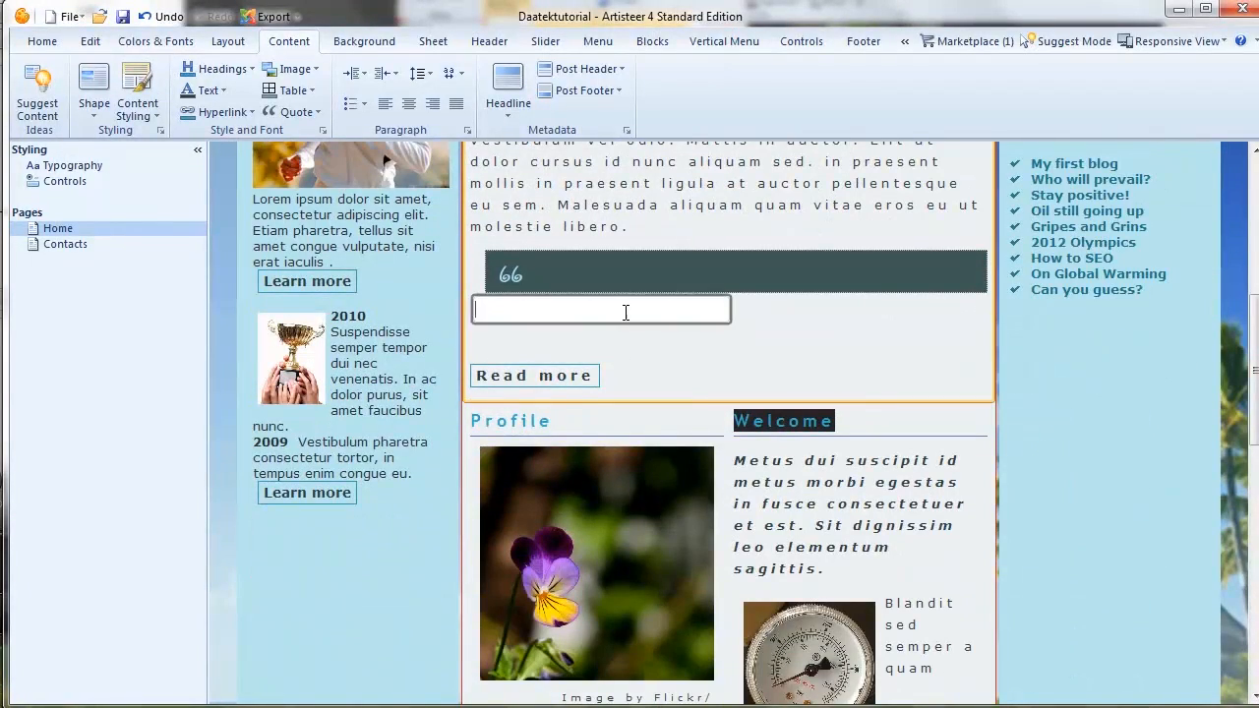